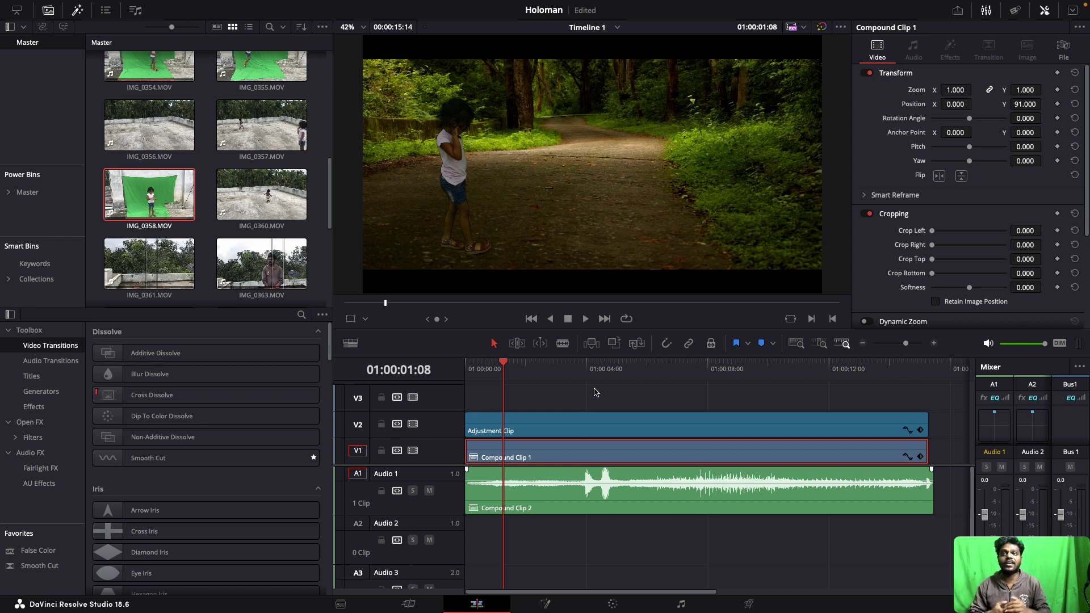
Select IMG_0358.MOV and scroll the Media Pool to preview the green-screen, rooftop and sound-effect clips
left_click(168, 212)
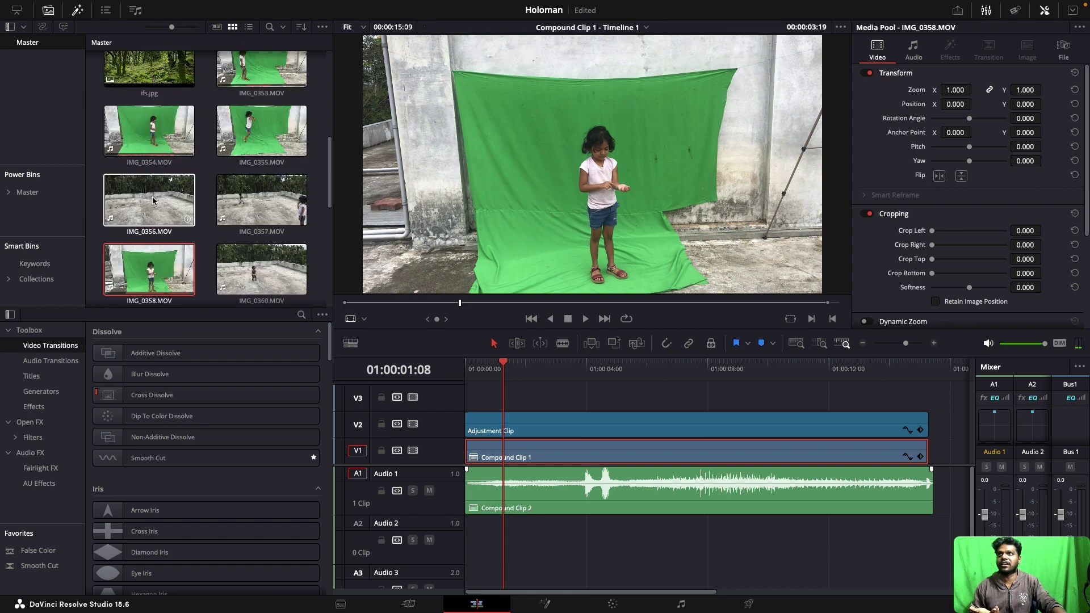
scroll(150, 198, "up", 3)
scroll(153, 196, "up", 2)
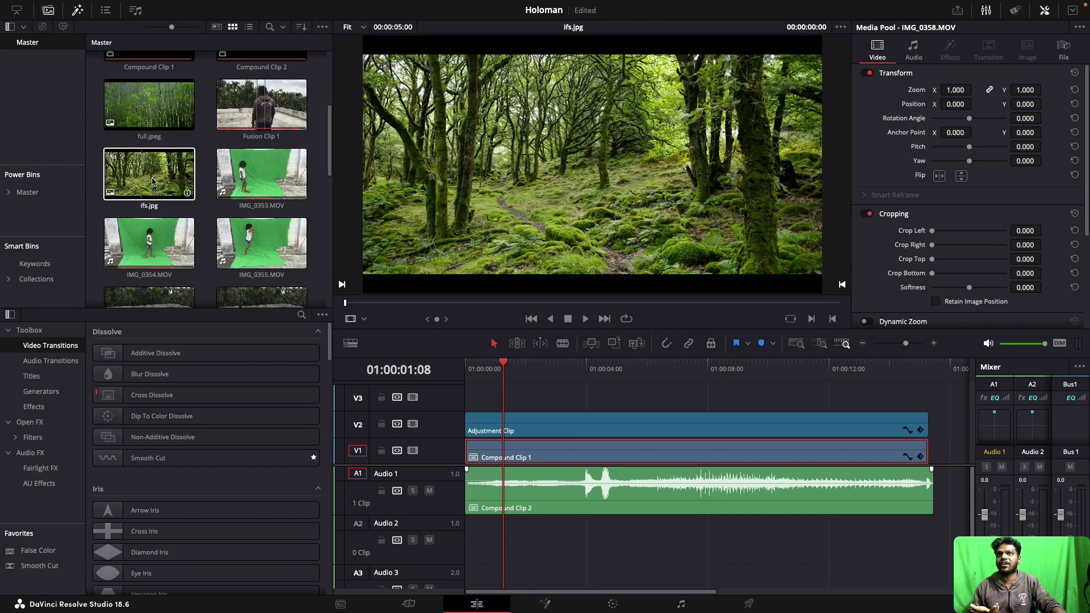
scroll(153, 187, "up", 4)
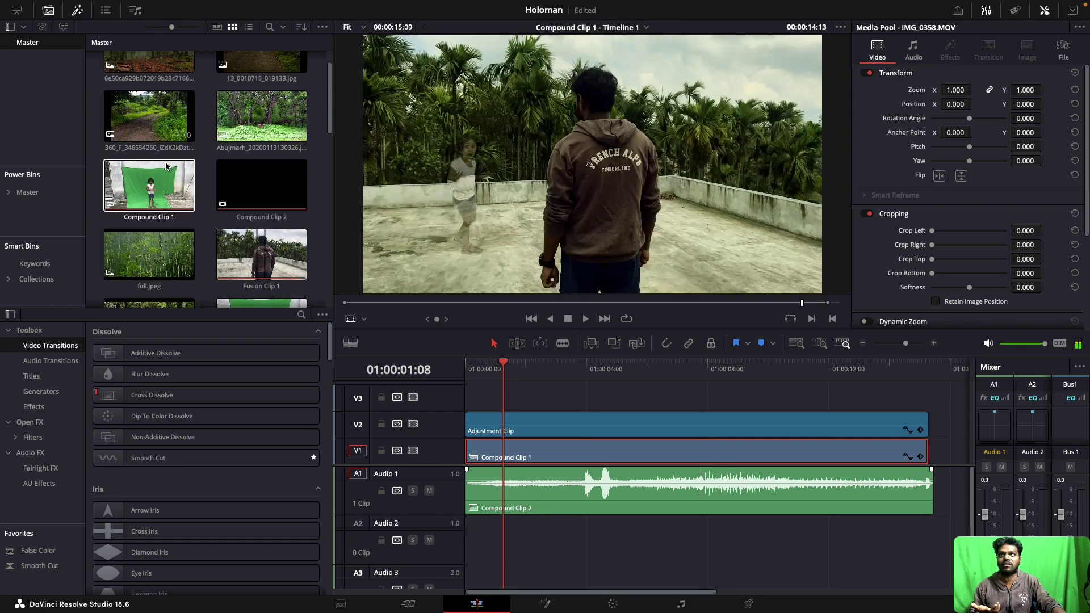
scroll(150, 233, "down", 3)
scroll(170, 231, "down", 3)
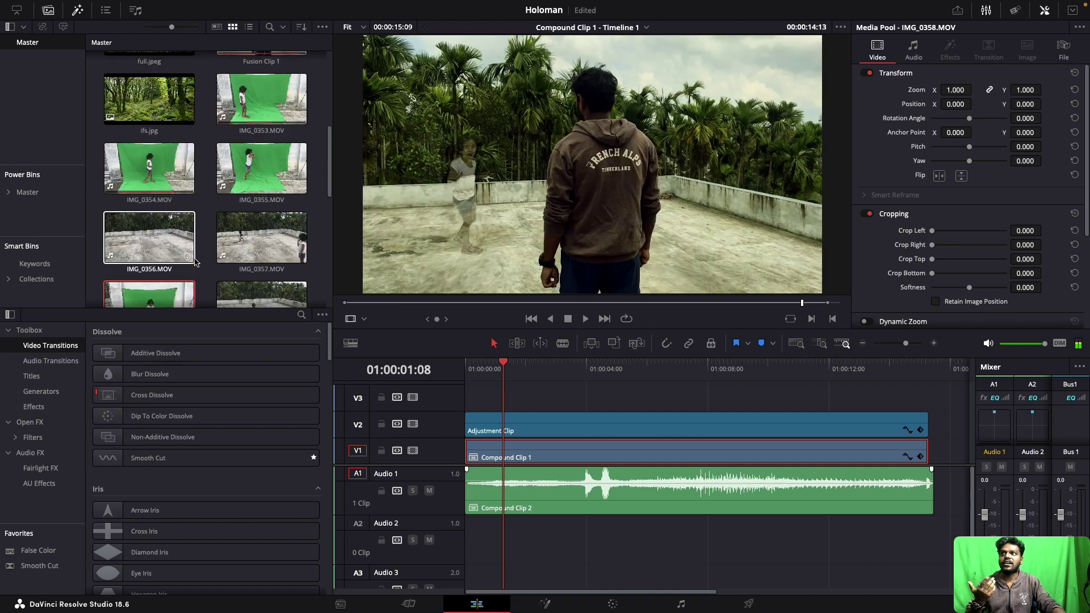
scroll(182, 231, "down", 4)
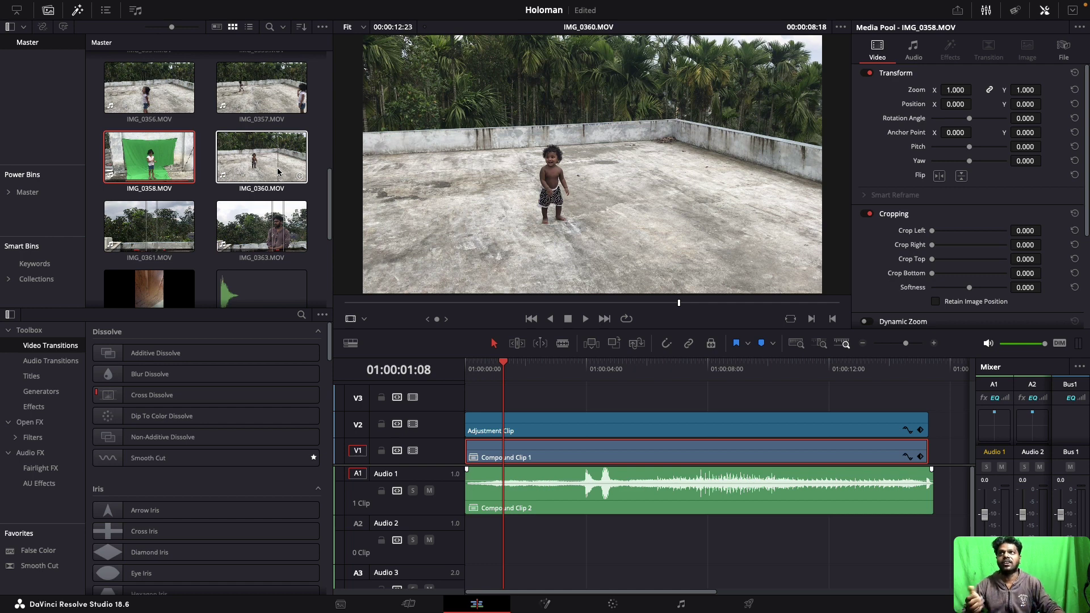
scroll(254, 222, "down", 2)
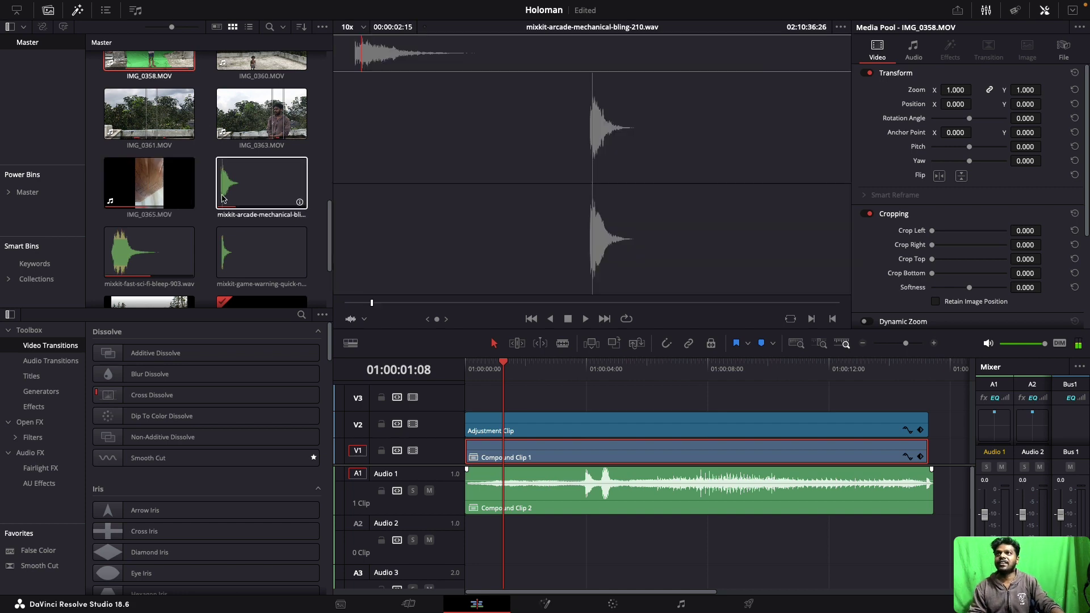
Audition the arcade mechanical bling and fast sci-fi bleep sound effects, then play the timeline
left_click(223, 199)
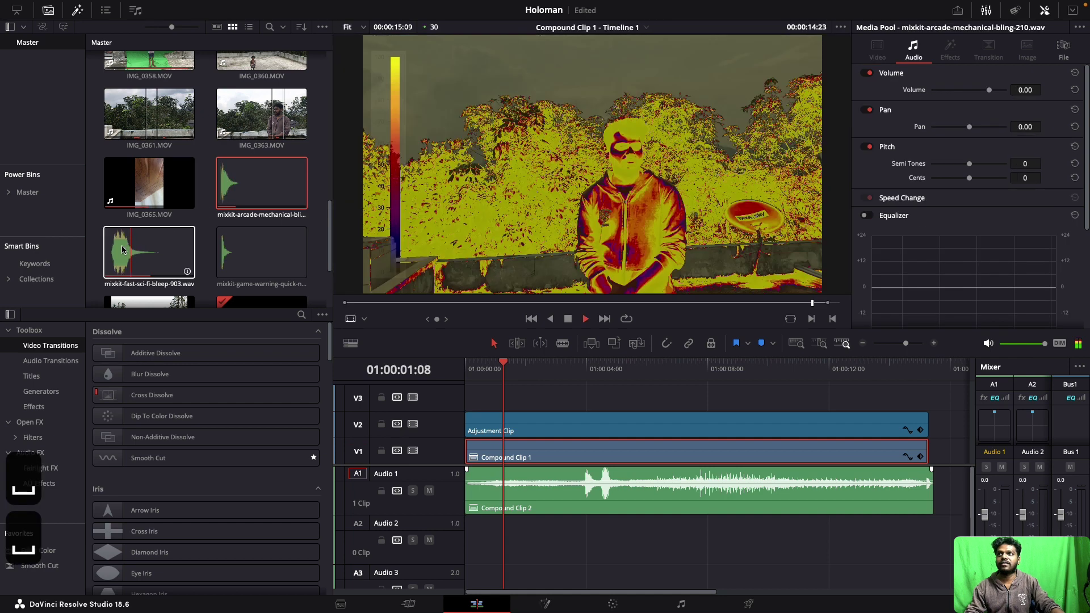
left_click(116, 253)
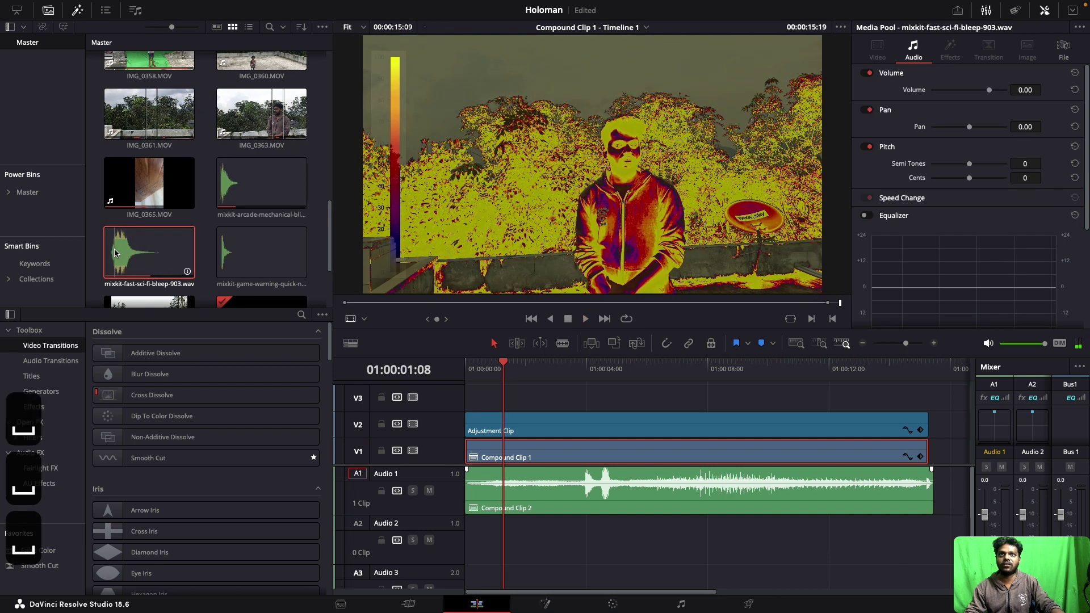
key("space")
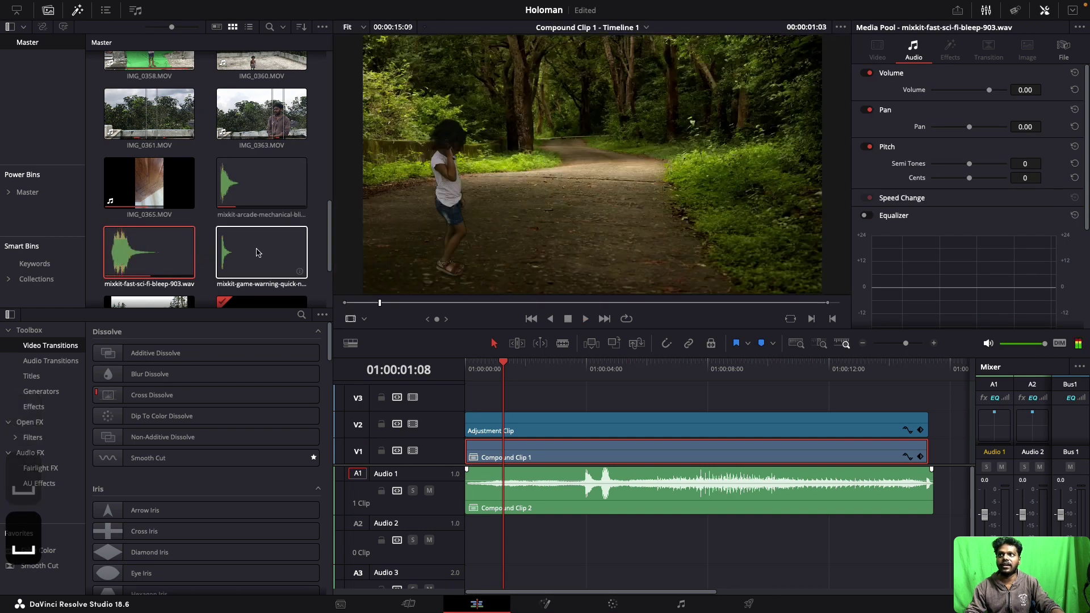
Scrub through the False Color section at the end of Timeline 1
left_click_drag(924, 381, 920, 380)
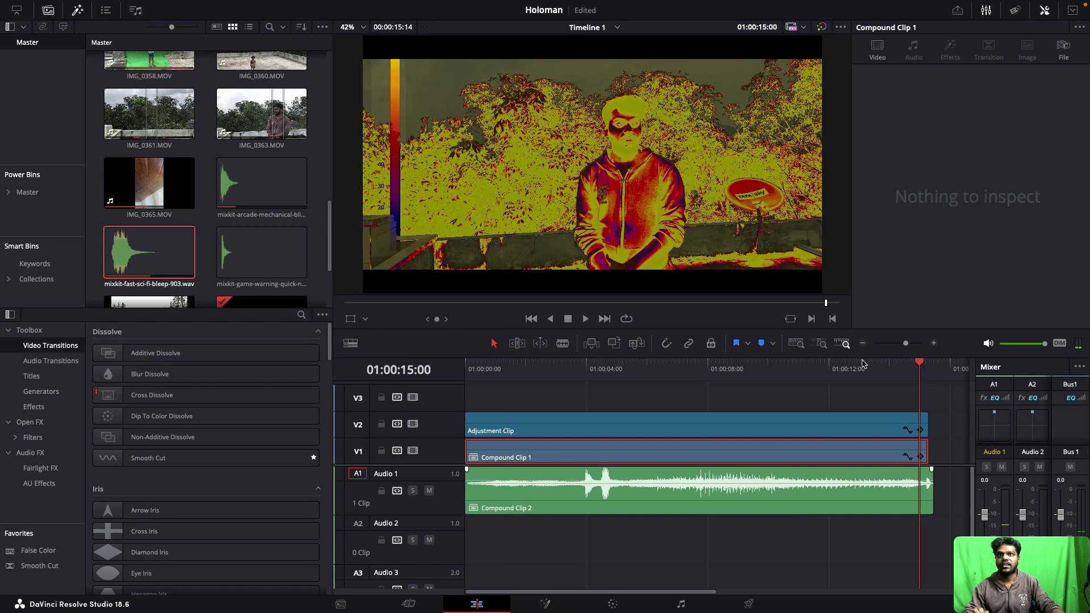
left_click_drag(894, 367, 913, 387)
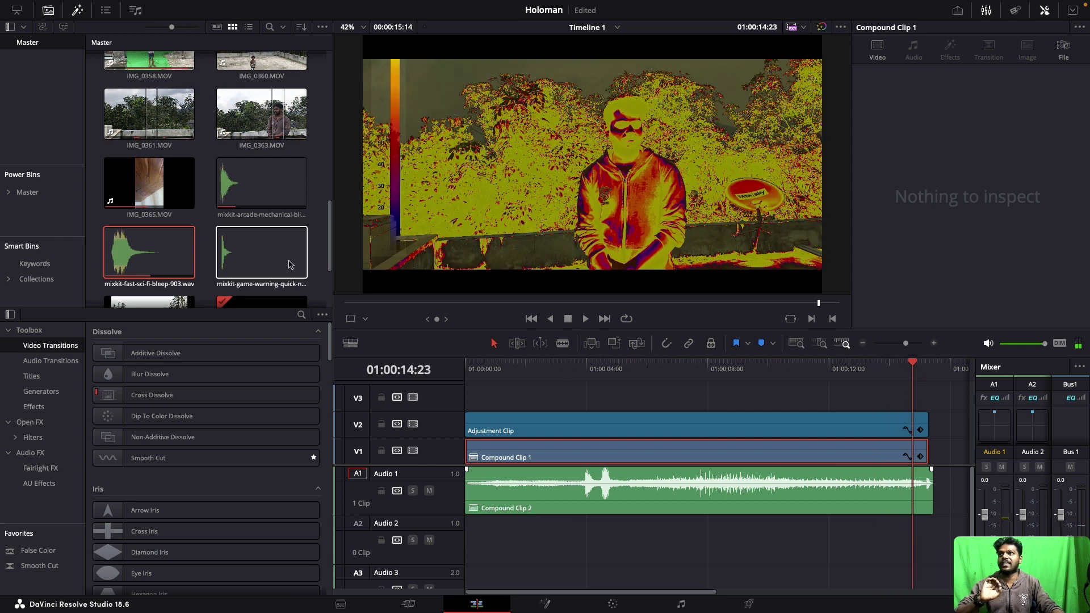
scroll(289, 264, "down", 3)
scroll(289, 263, "up", 5)
scroll(289, 263, "up", 5)
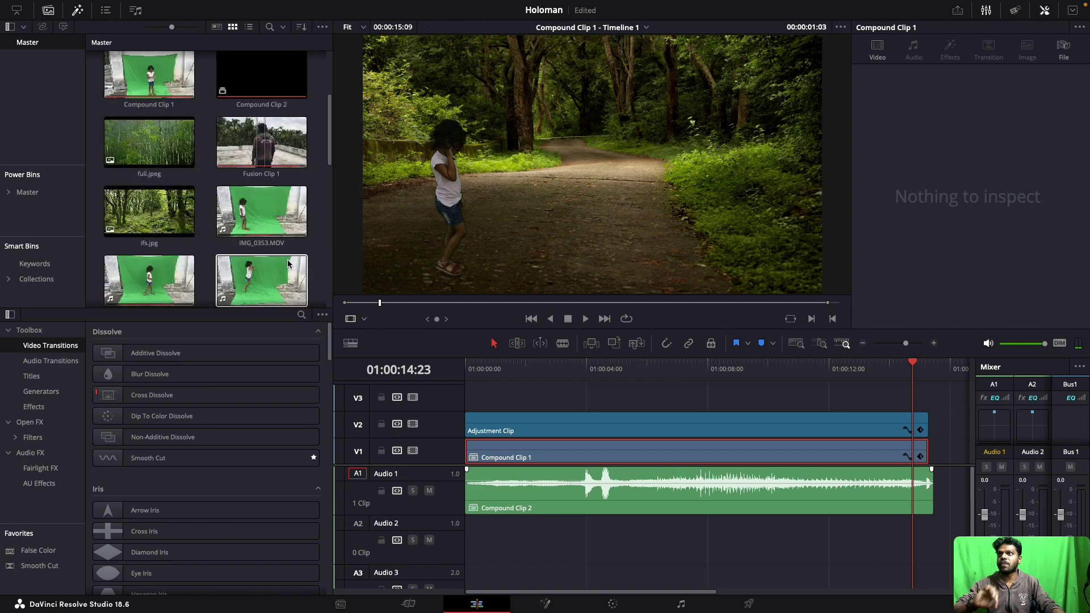
scroll(289, 264, "up", 5)
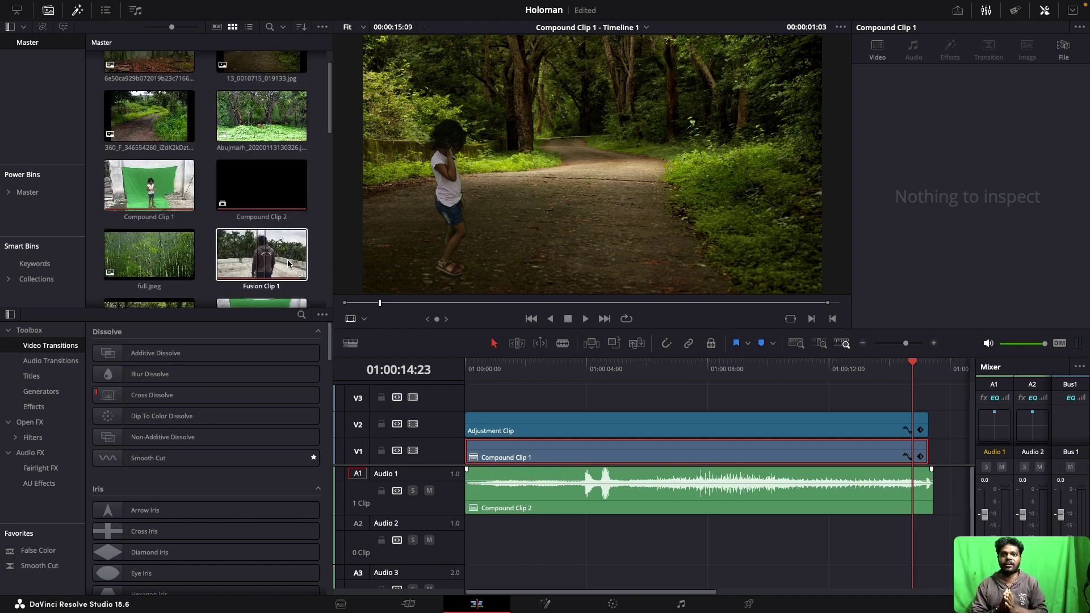
Park the playhead at 01:00:03:07 and select the Adjustment Clip and Compound Clip 1
left_click(562, 375)
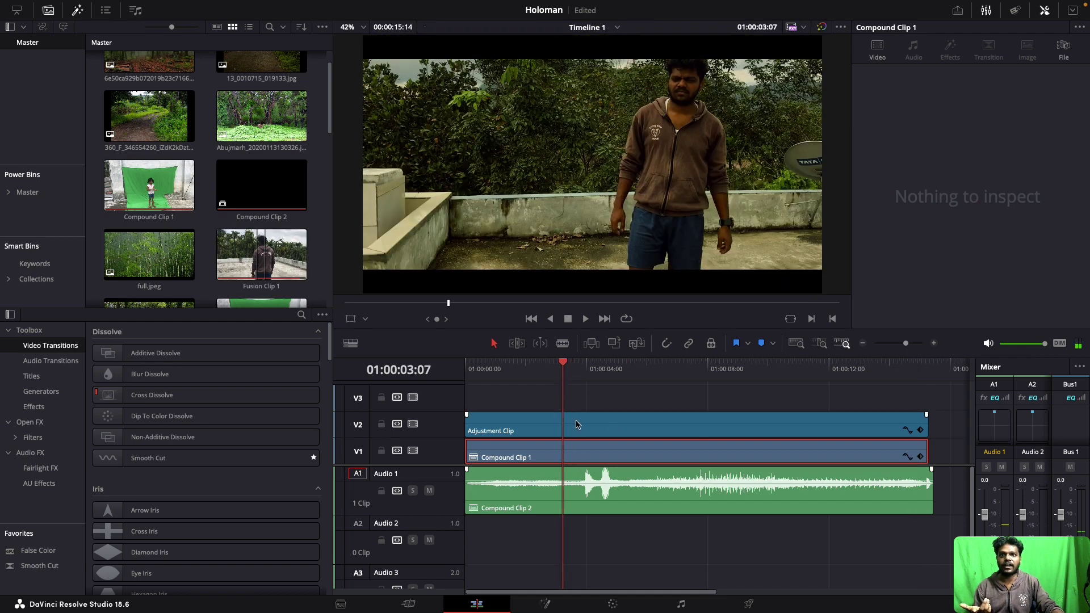
left_click(577, 425)
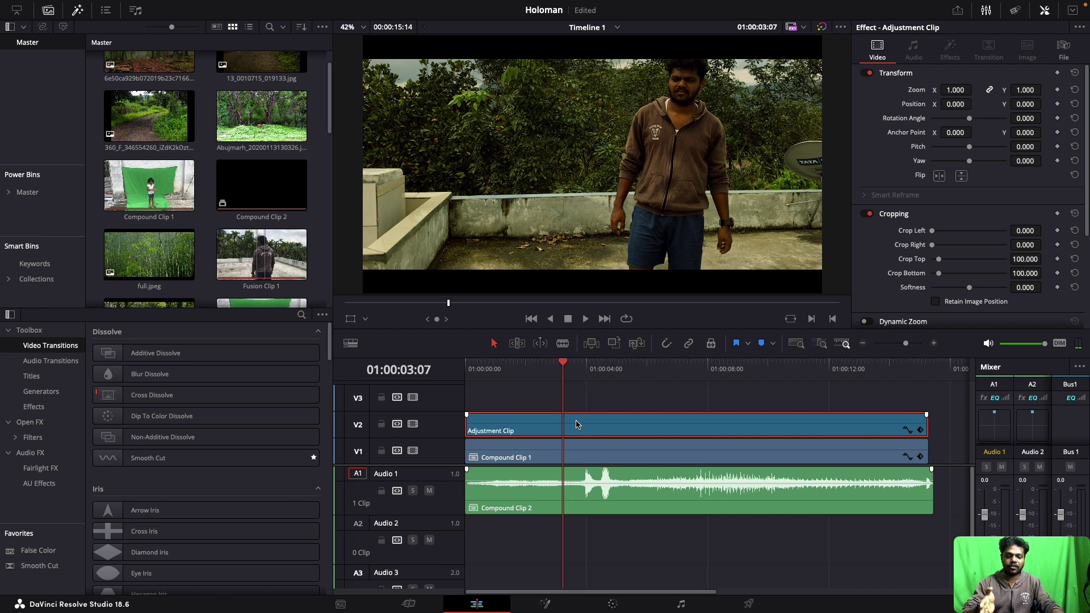
left_click(572, 456)
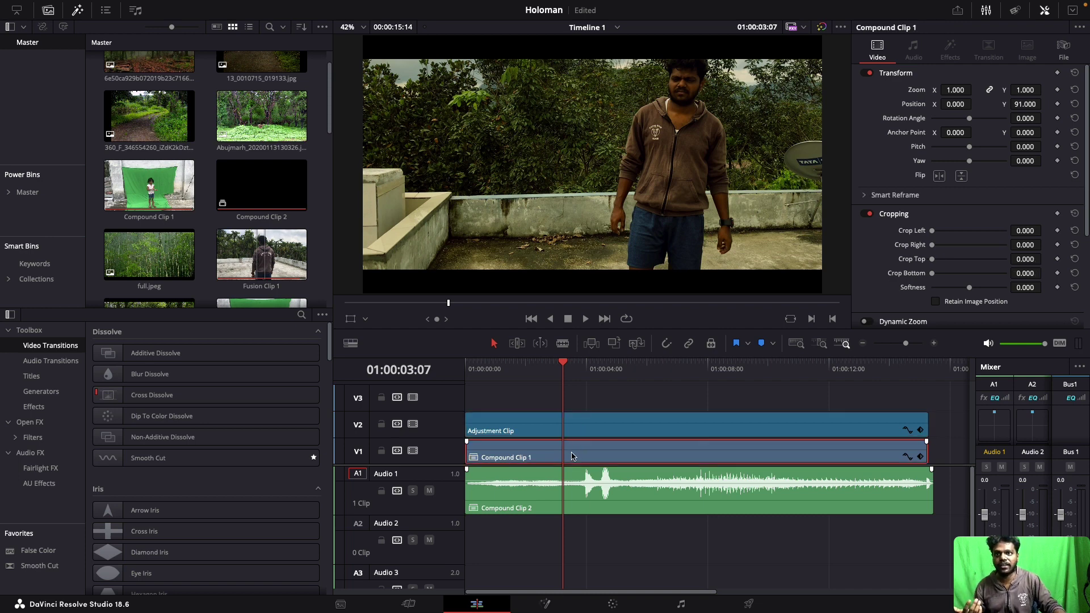
Open Compound Clip 1 and toggle bypass on IMG_0353.MOV to compare raw green screen with the keyed composite
key("ctrl+alt+t")
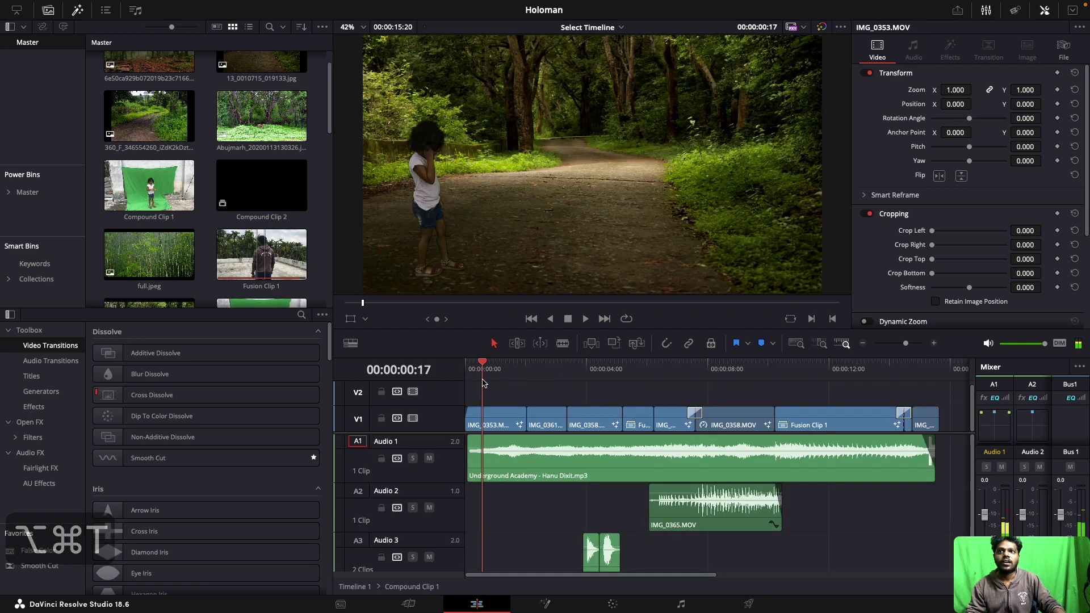
left_click(501, 417)
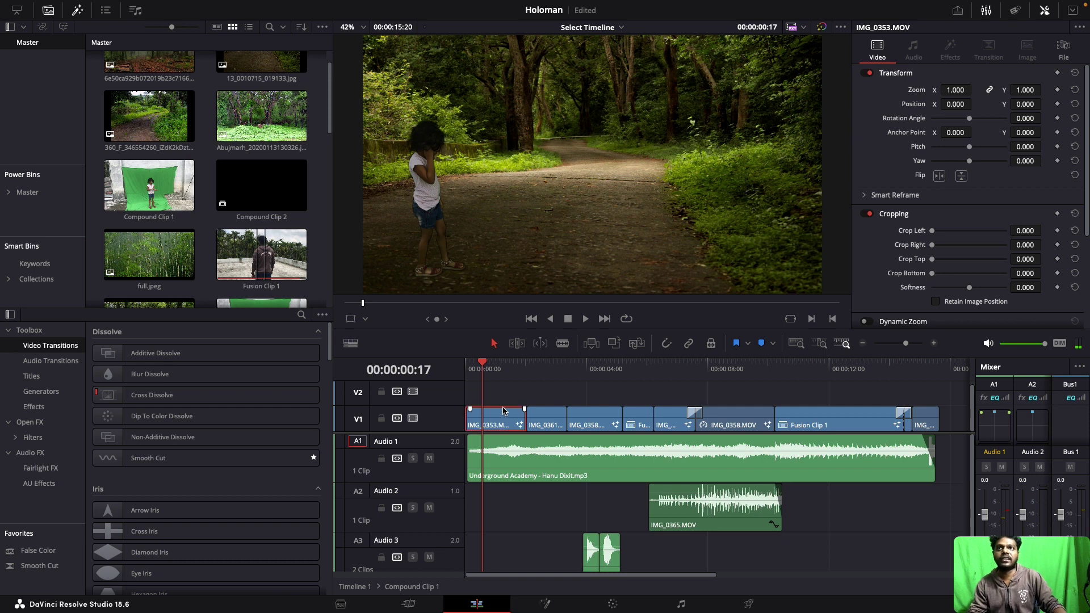
left_click(821, 28)
key("space")
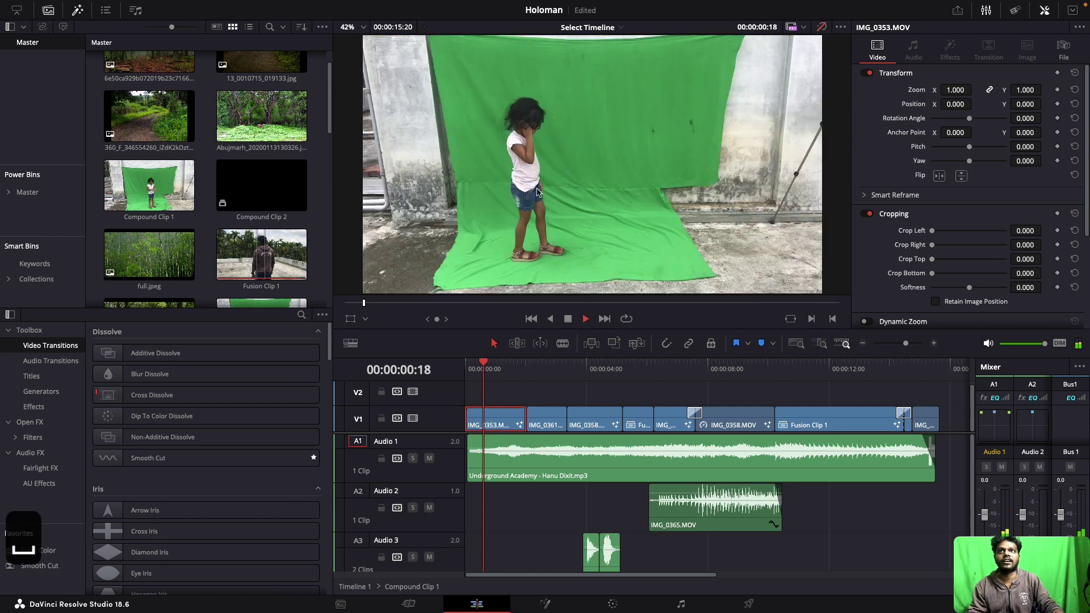
key("space")
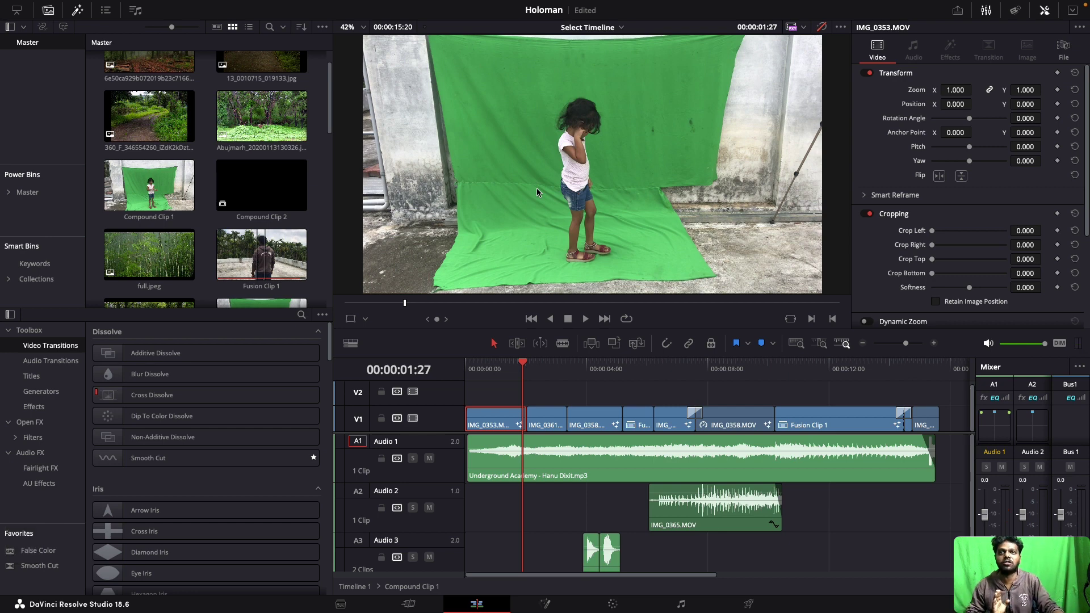
left_click(502, 365)
key("shift+d")
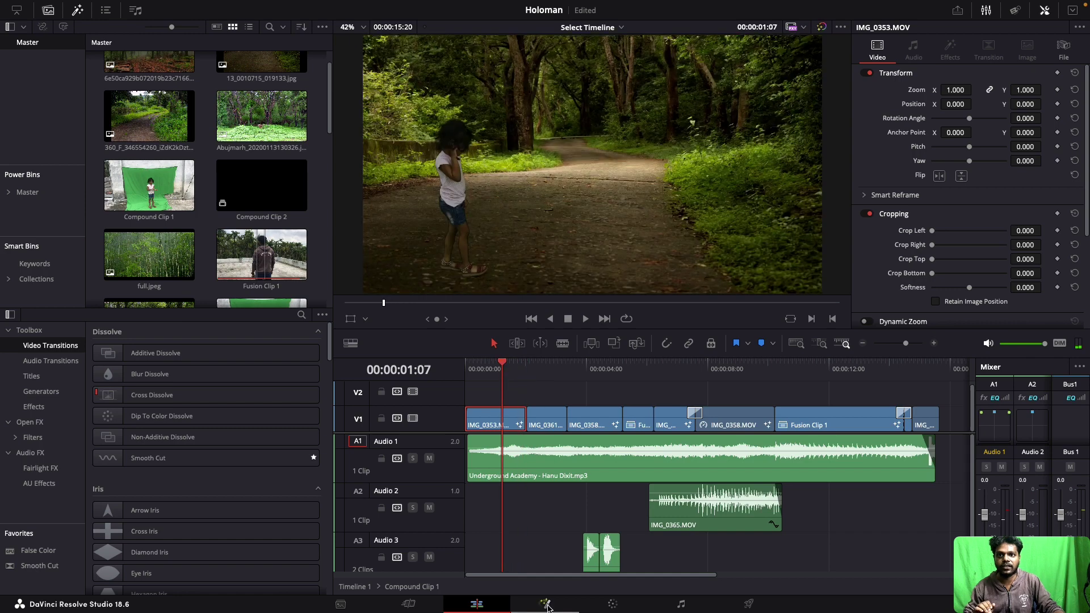
Open IMG_0353.MOV on the Fusion page and nudge the MediaIn1 and Resize1 nodes up and right
left_click(548, 606)
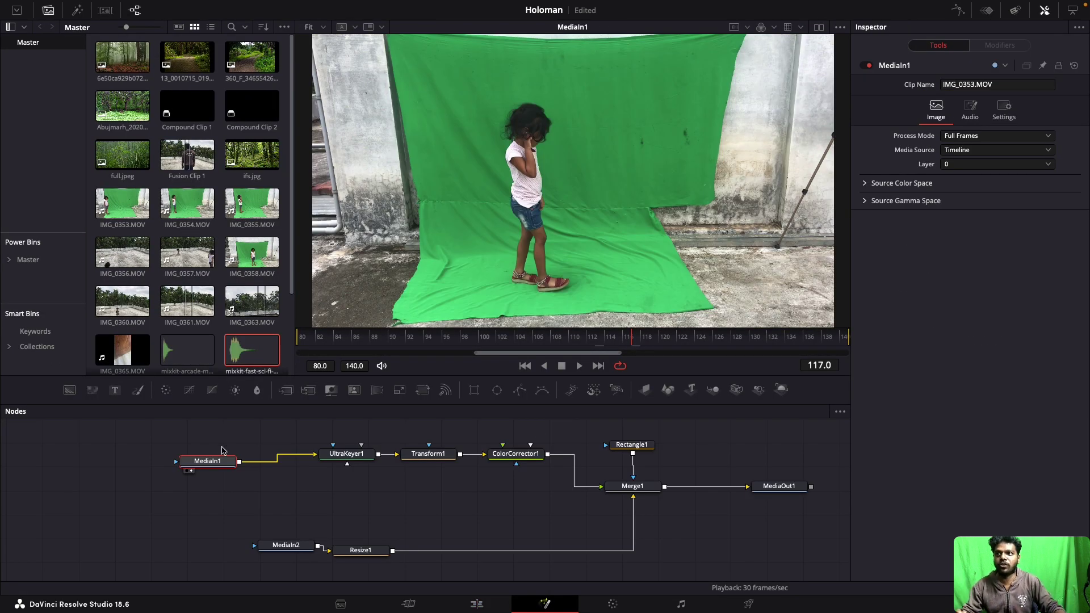
left_click_drag(223, 467, 252, 464)
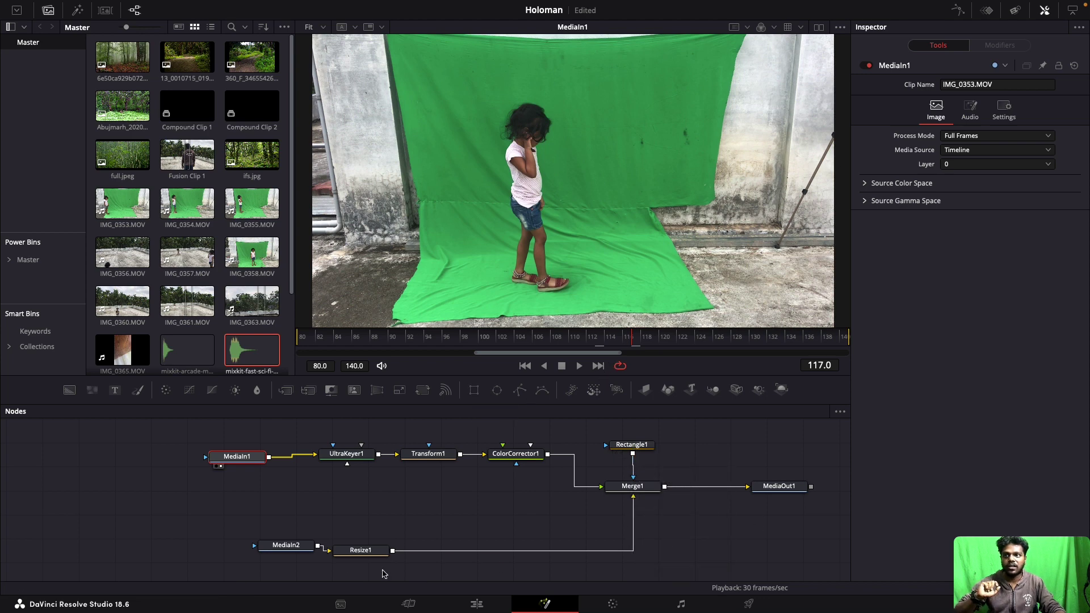
left_click_drag(363, 550, 379, 540)
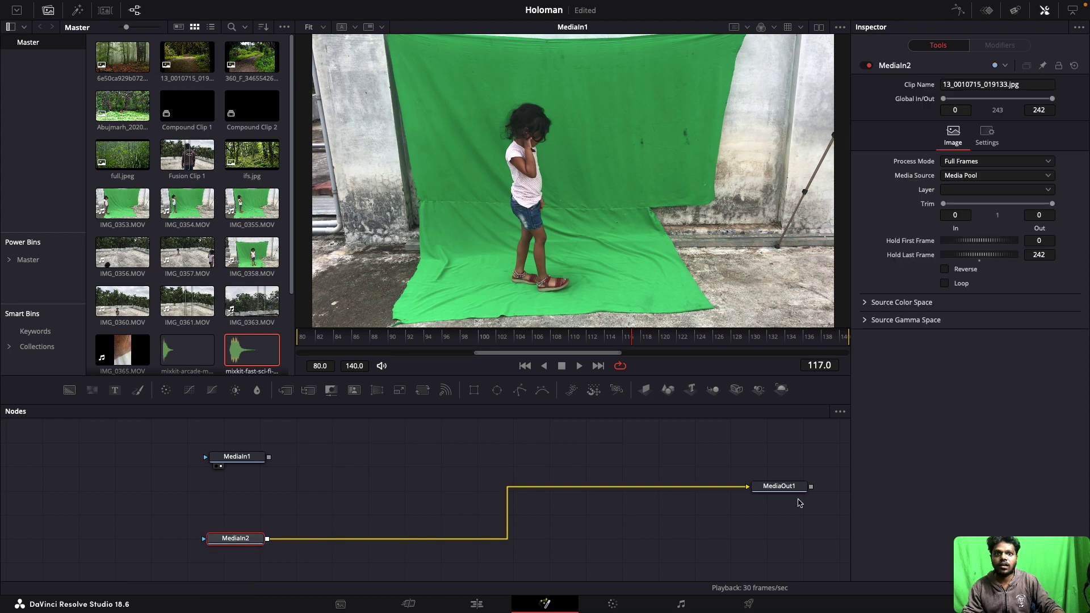
View the MediaOut1 result, rearrange the input nodes and rename MediaIn2 to 'bg'
left_click(760, 495)
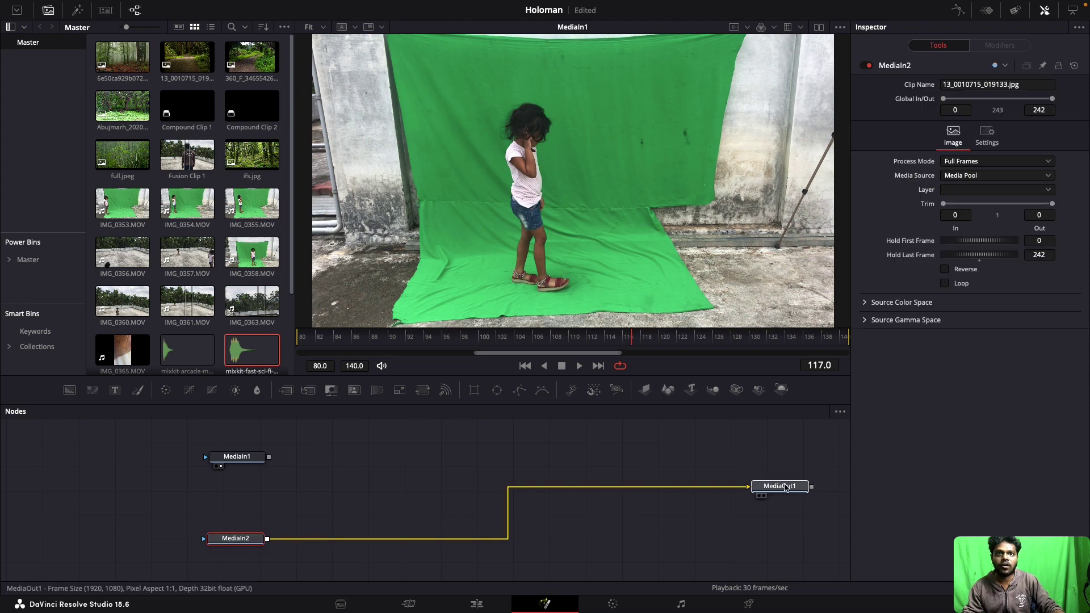
left_click_drag(251, 535, 227, 520)
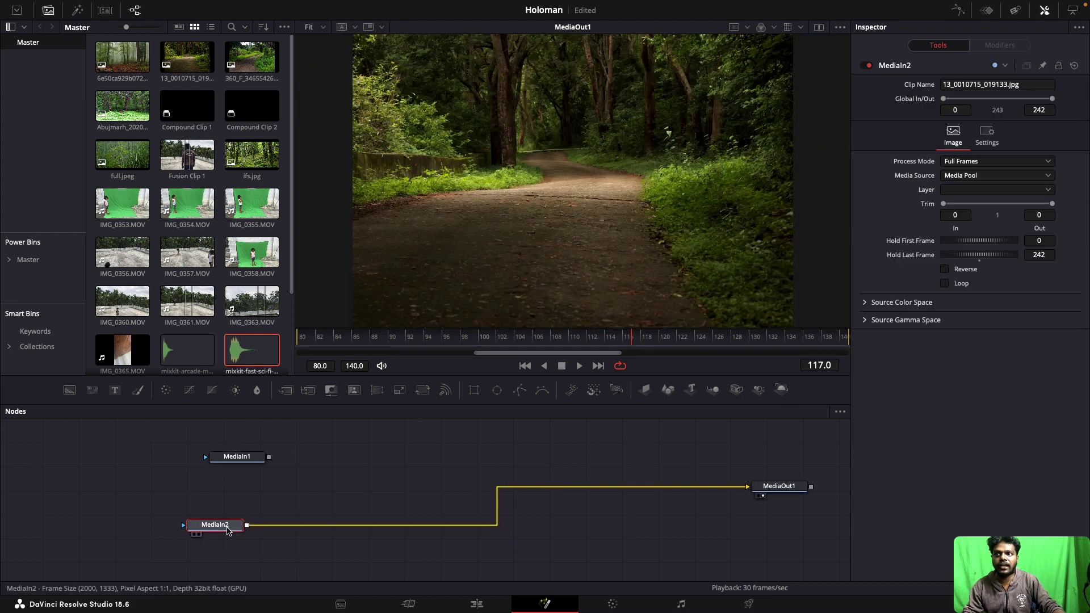
left_click(775, 488)
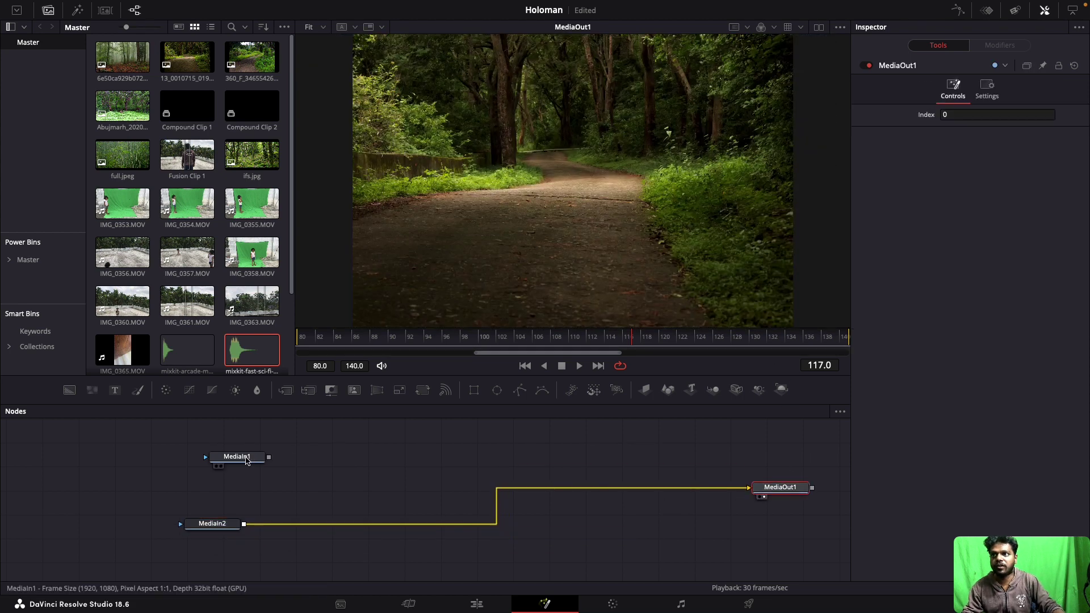
left_click(247, 460)
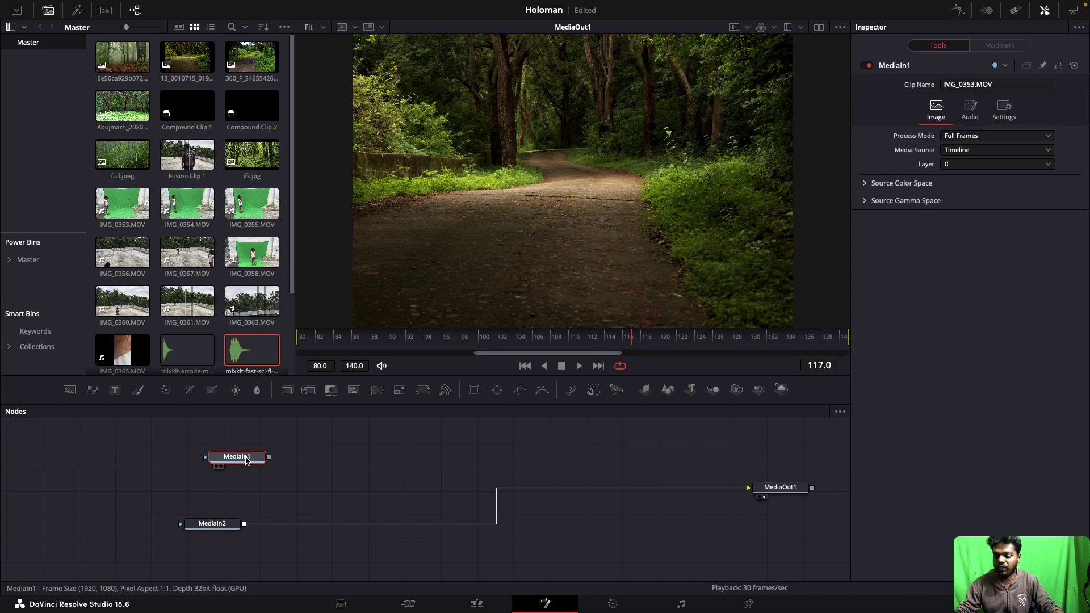
left_click(212, 523)
key("F2")
type("bg")
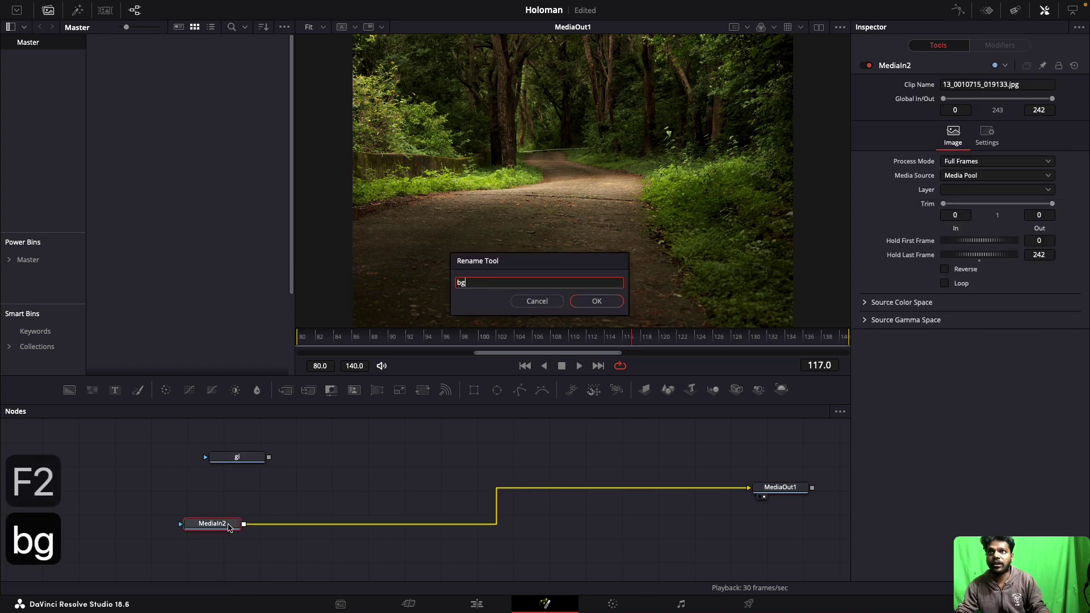
key("Return")
Move Merge1 toward the output and wire gi into it as the foreground layer
mouse_move(261, 458)
left_mouse_down()
mouse_move(239, 459)
mouse_move(243, 524)
left_mouse_up()
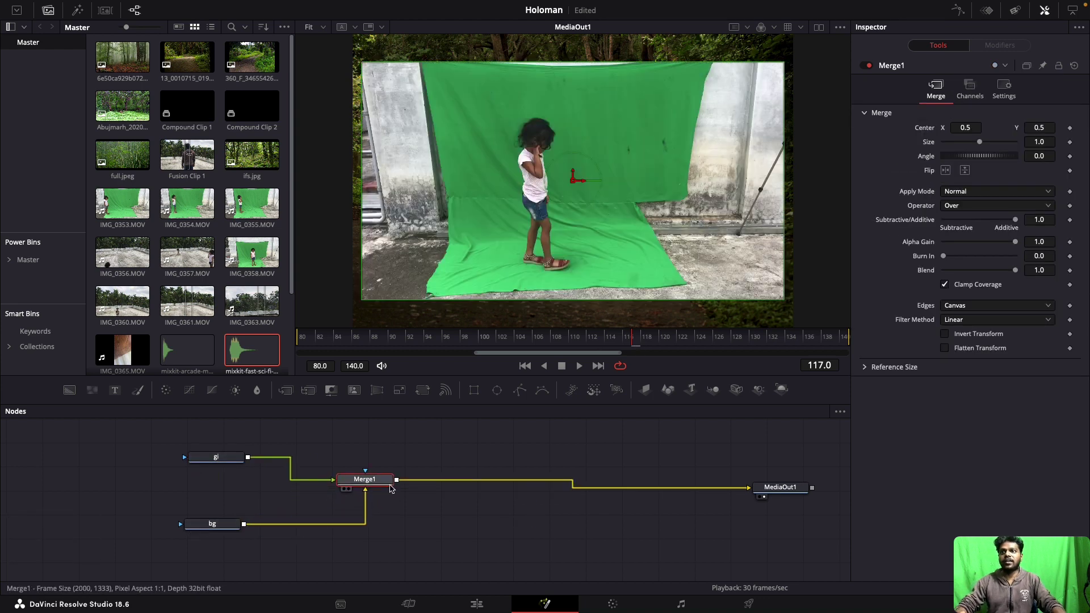
left_click_drag(373, 505, 642, 493)
left_click_drag(230, 466, 218, 468)
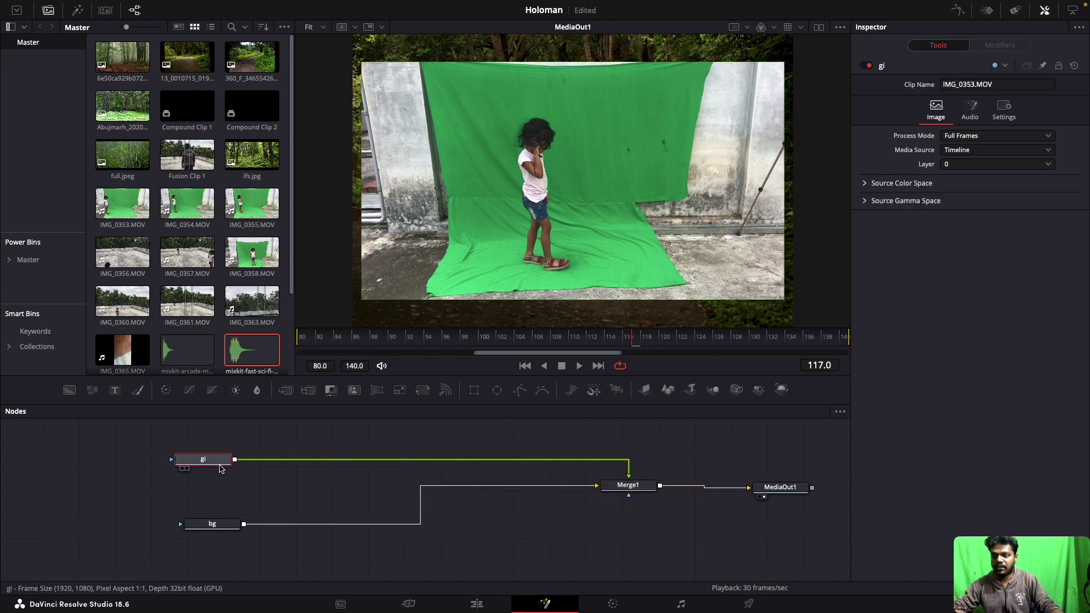
Insert an Ultra Keyer node after gi using the 'Ultra' tool search
key("shift+space")
type("Displac")
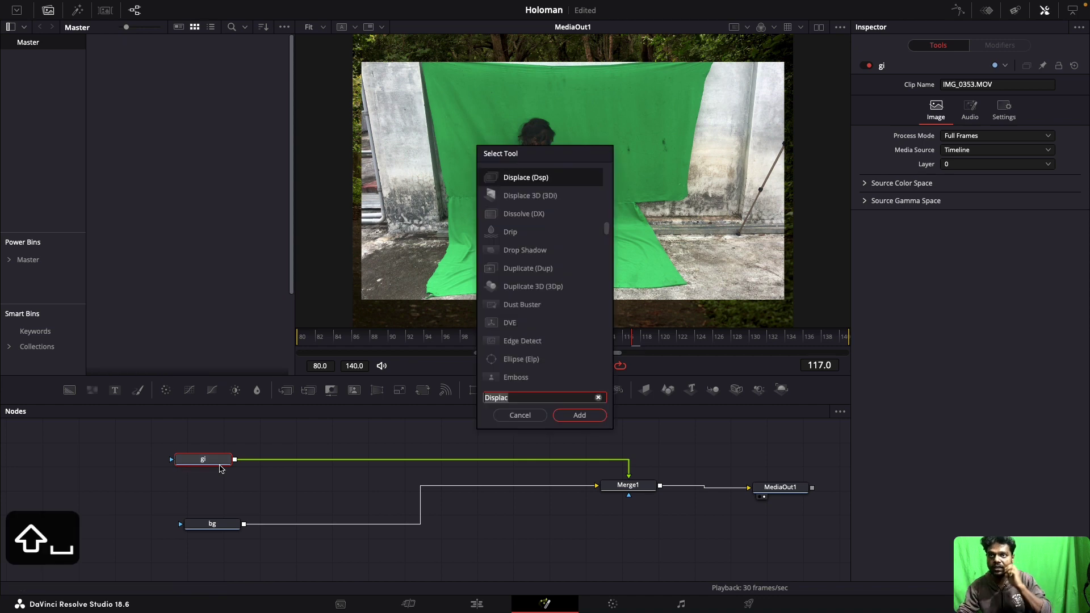
key("ctrl+a")
type("Ultra")
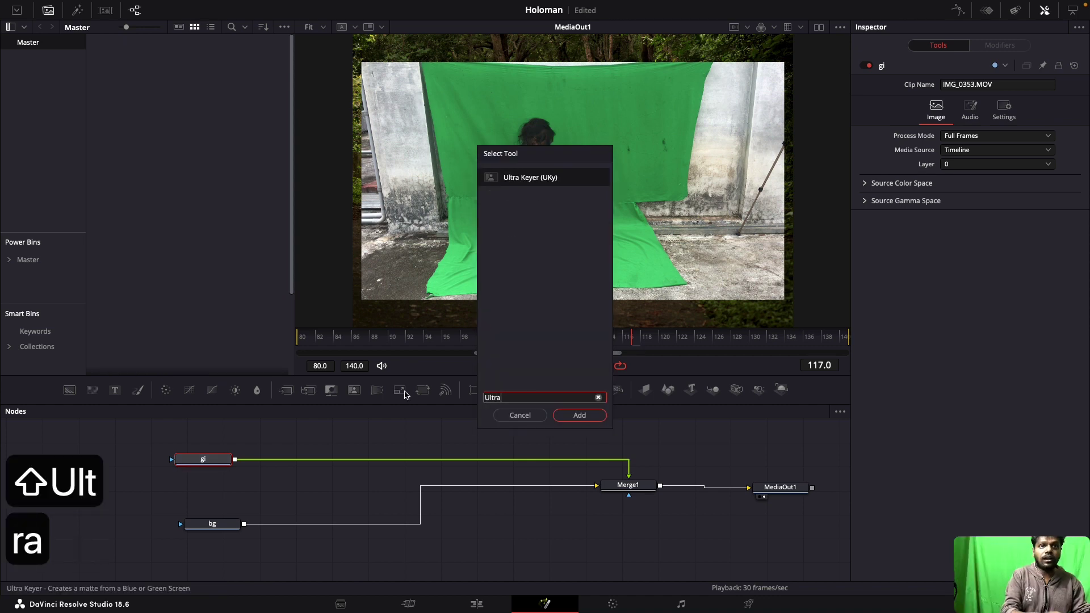
key("Return")
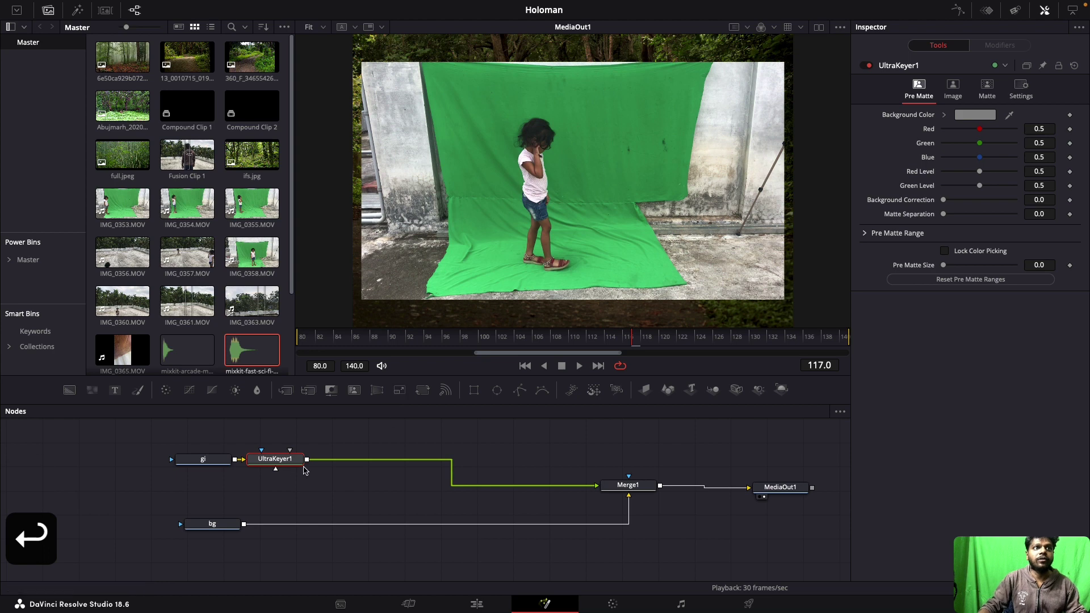
left_click_drag(304, 468, 358, 478)
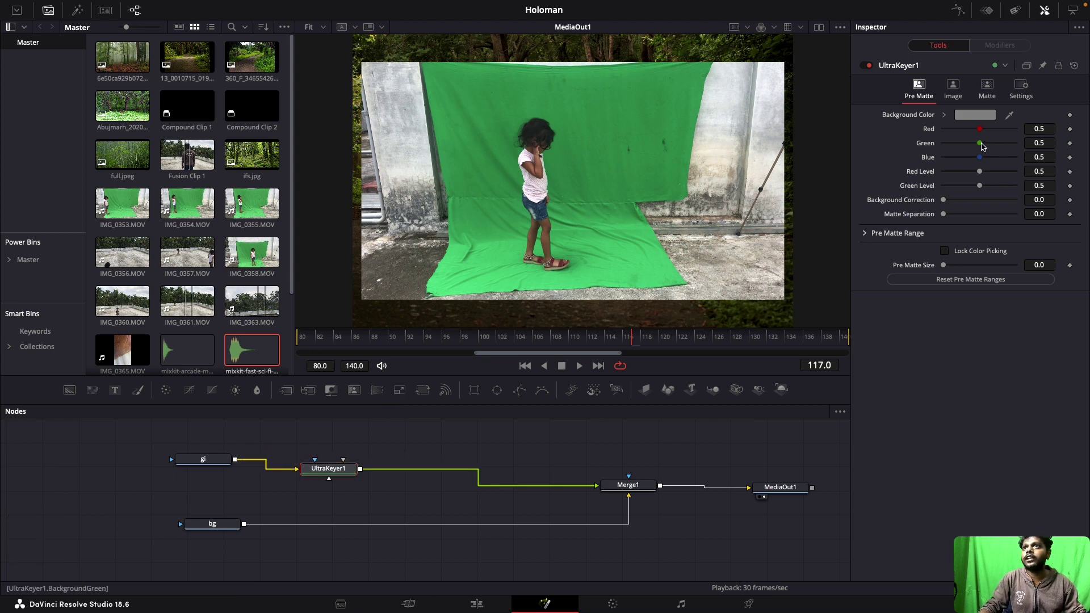
Key out the green screen by setting the background colour green to 0.866
left_click_drag(981, 144, 1006, 144)
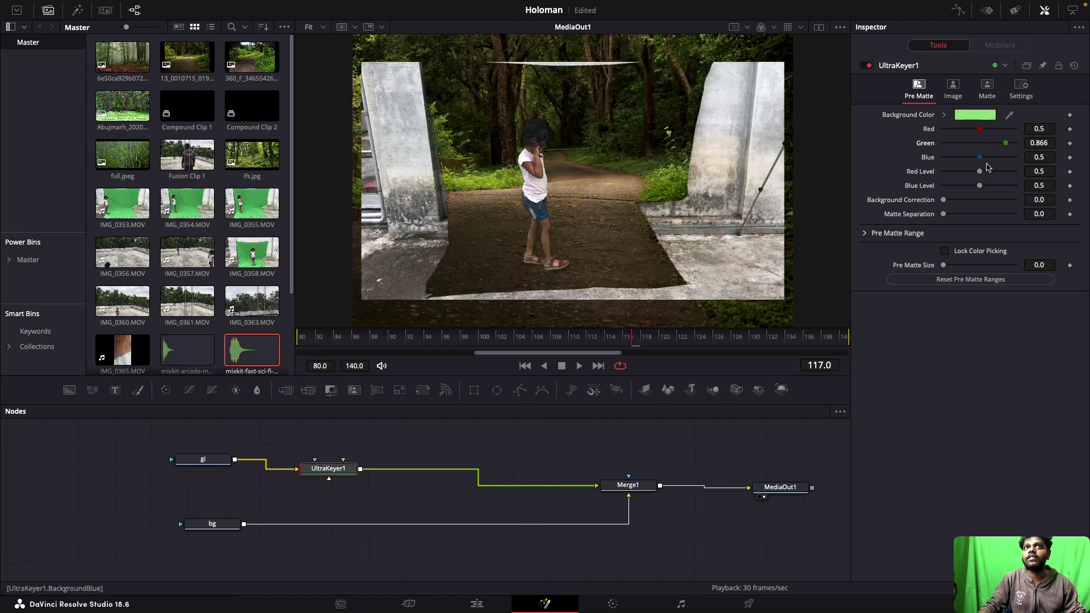
left_click_drag(980, 157, 983, 158)
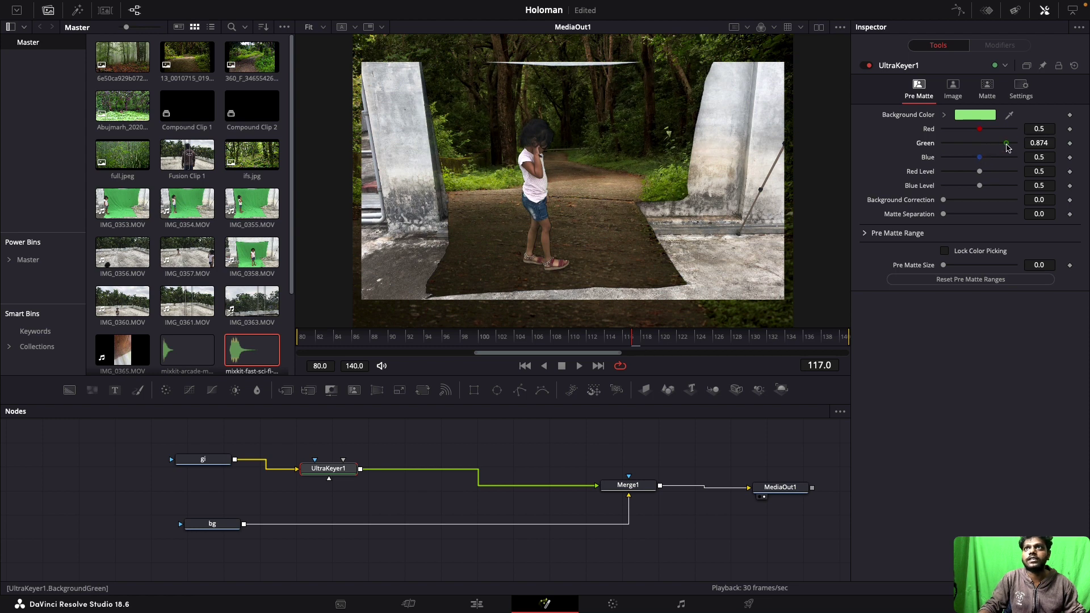
left_click_drag(1008, 148, 1005, 147)
left_click_drag(327, 472, 323, 464)
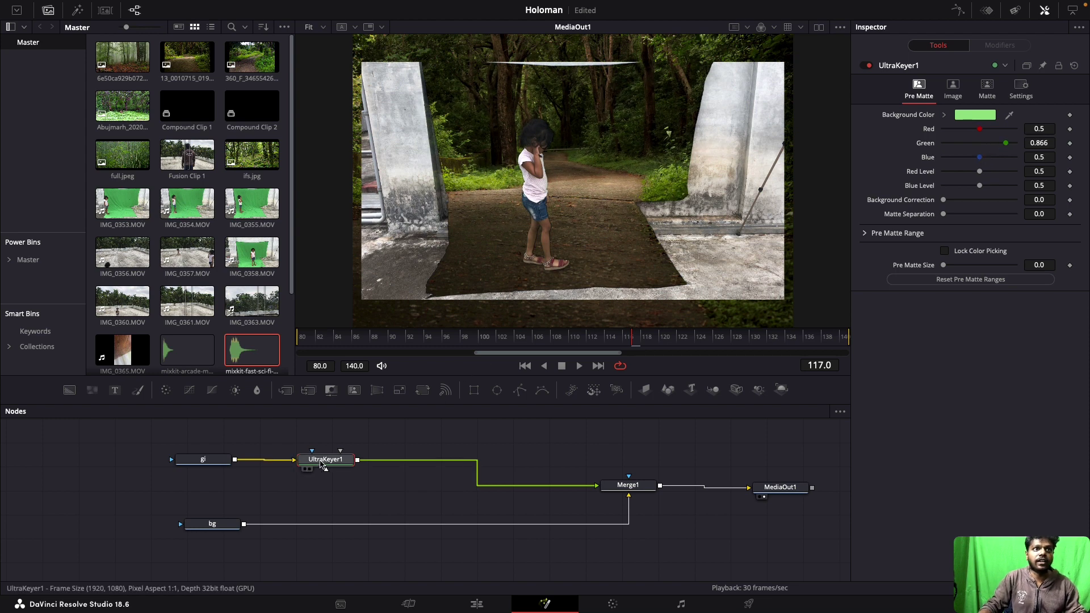
Add ColorCorrector1 after UltraKeyer1 with Gain 0.88 and Gamma 0.83
left_click(165, 392)
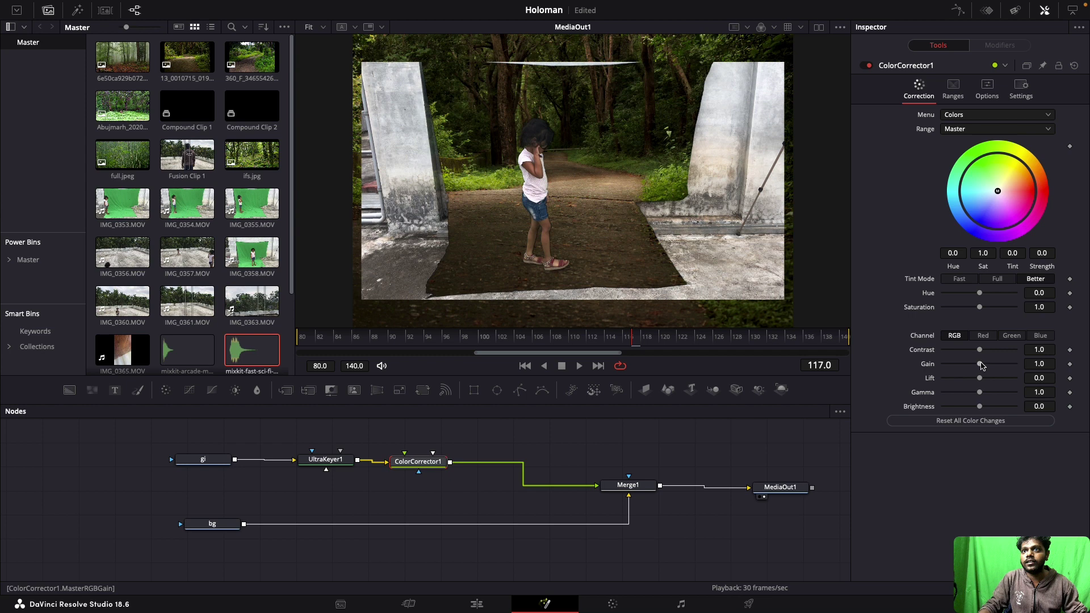
left_click_drag(979, 367, 978, 368)
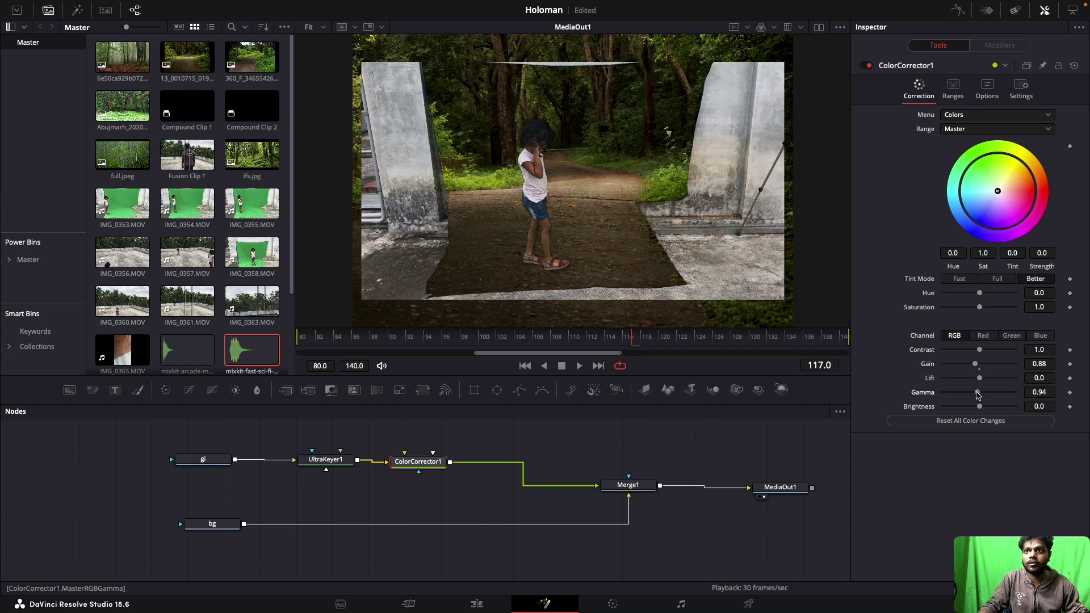
left_click_drag(978, 395, 975, 395)
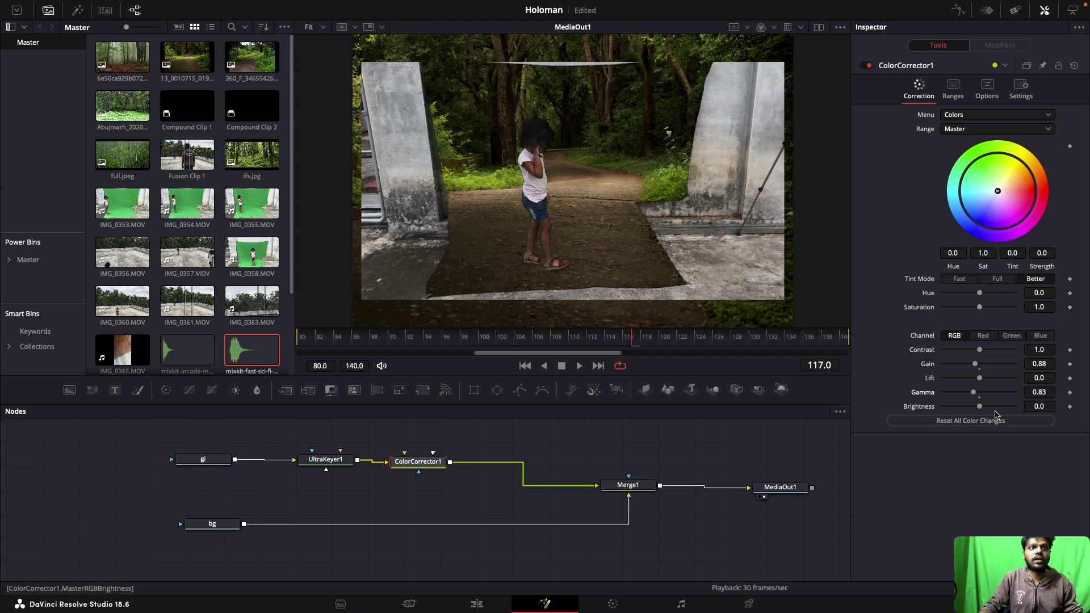
left_click(631, 486)
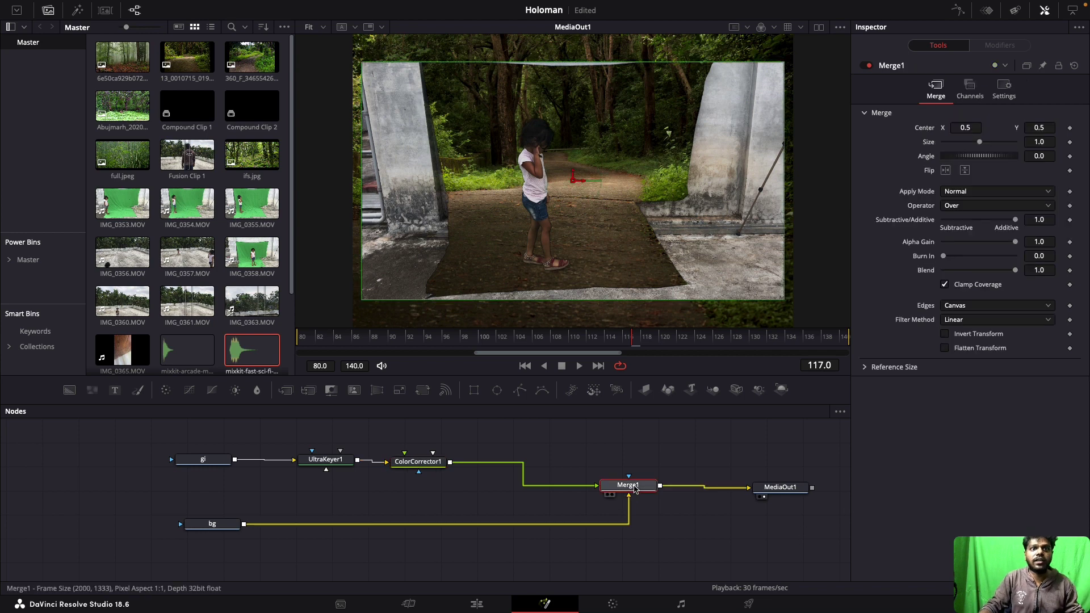
Add a Rectangle mask to Merge1, size it to 0.425 × 0.705 around the girl, and play to check
left_click(474, 392)
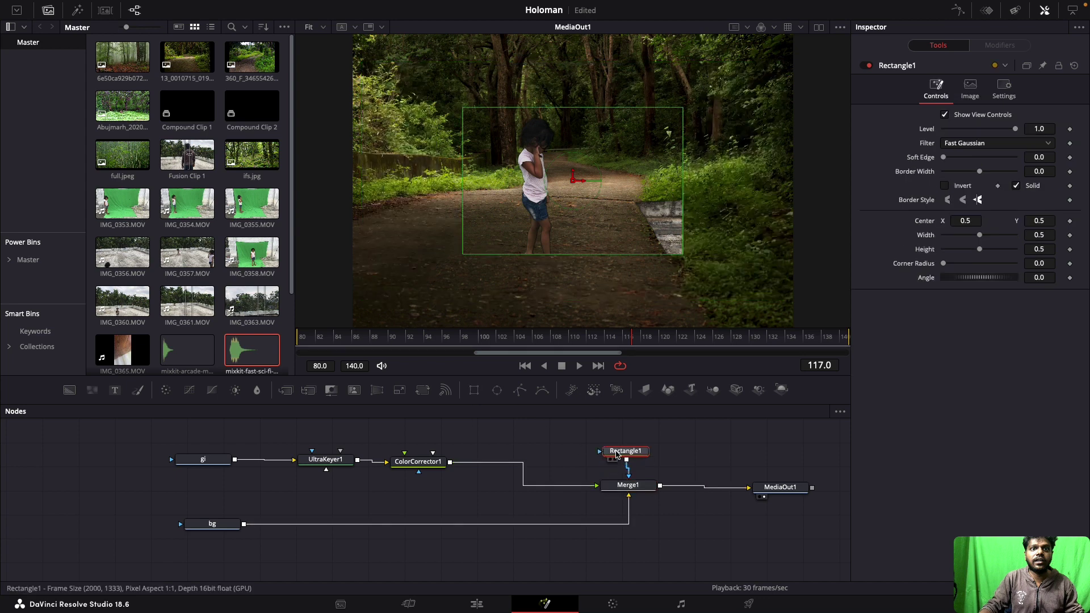
left_click_drag(616, 455, 620, 448)
mouse_move(558, 255)
left_mouse_down()
mouse_move(559, 296)
mouse_move(619, 285)
left_mouse_up()
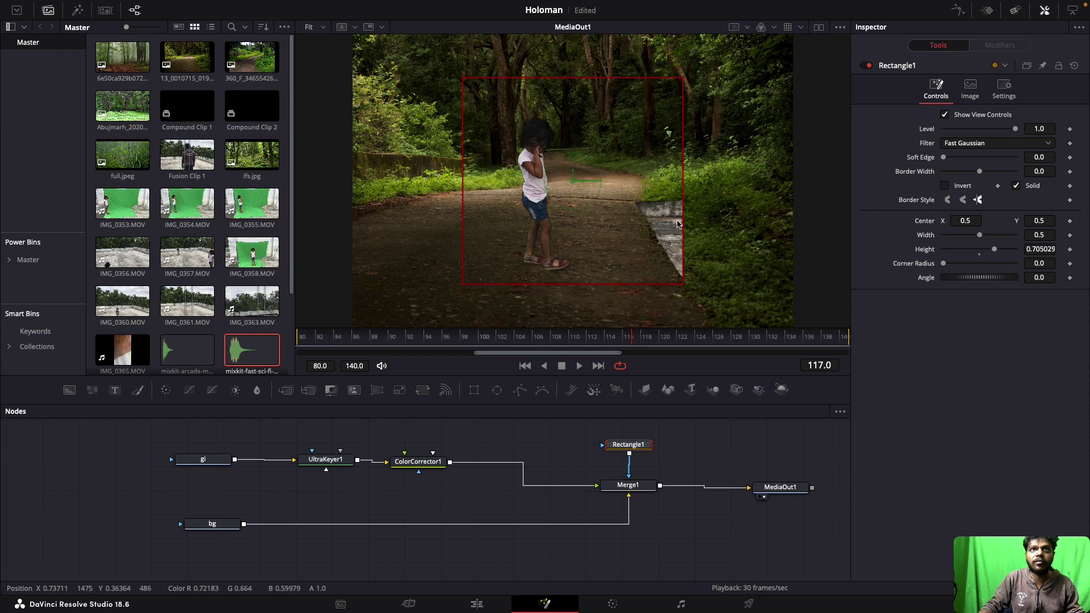
left_click_drag(681, 224, 647, 224)
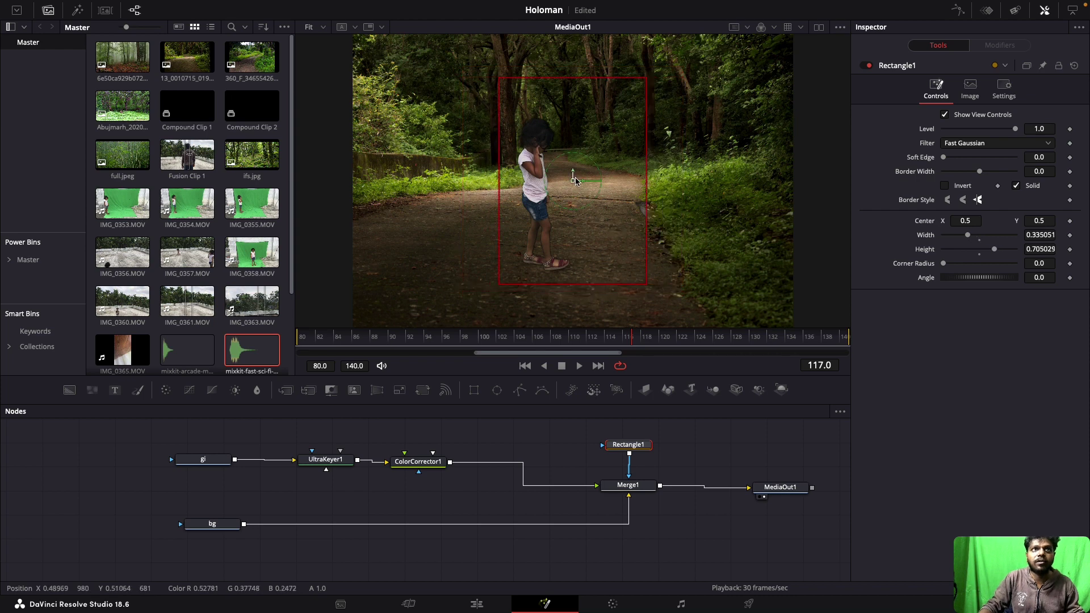
mouse_move(498, 219)
left_mouse_down()
mouse_move(400, 203)
mouse_move(448, 203)
left_mouse_up()
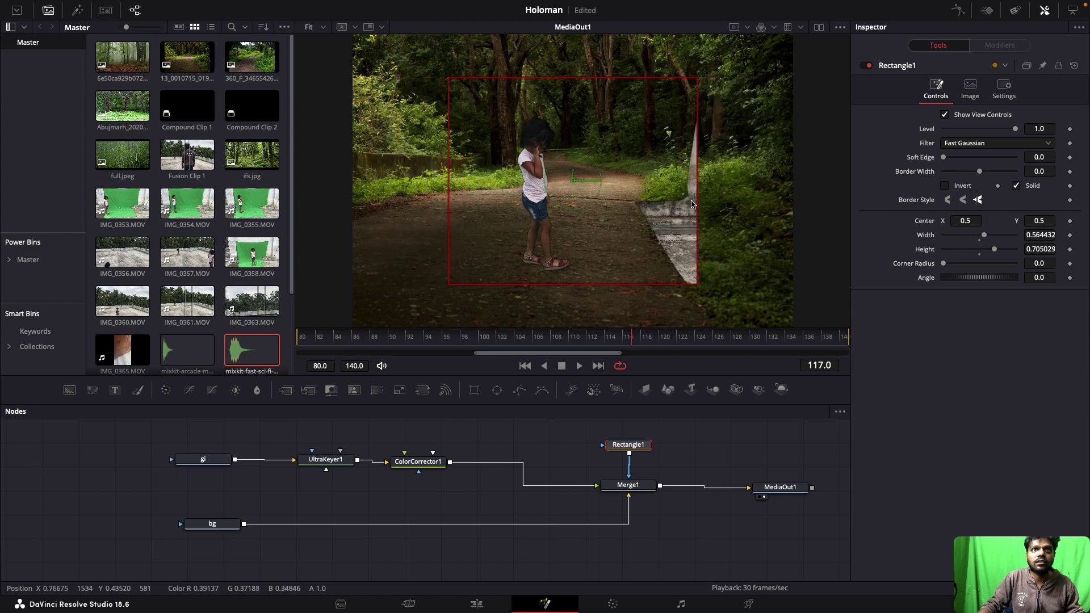
left_click_drag(697, 204, 667, 206)
left_click_drag(581, 184, 553, 184)
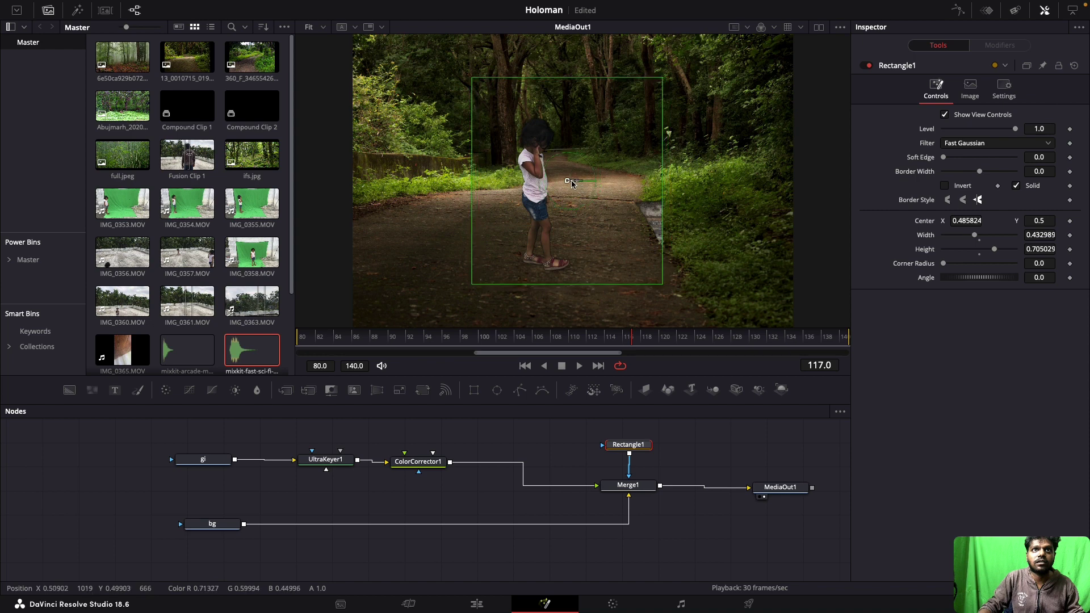
key("space")
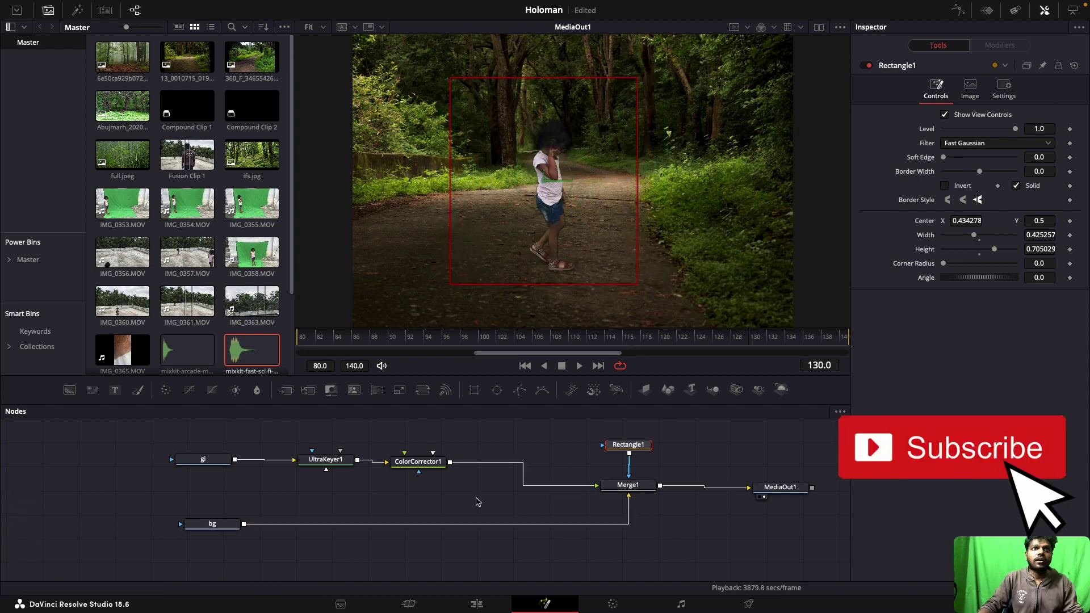
Add Transform1 after ColorCorrector1 and shift the girl left to center X 0.28
left_click(631, 489)
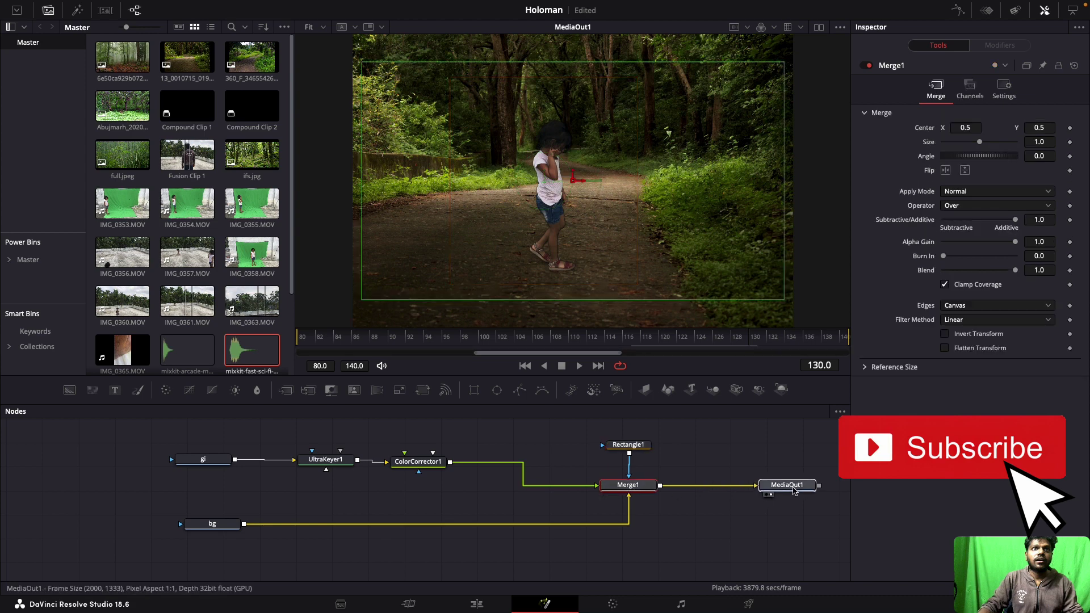
left_click_drag(783, 488, 792, 485)
left_click(433, 467)
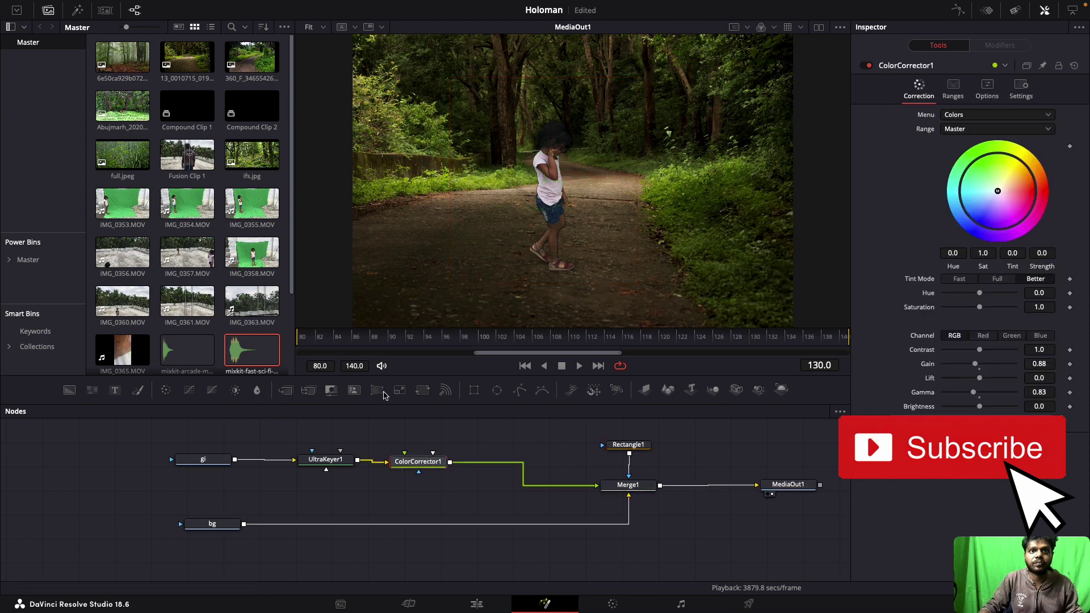
left_click(423, 394)
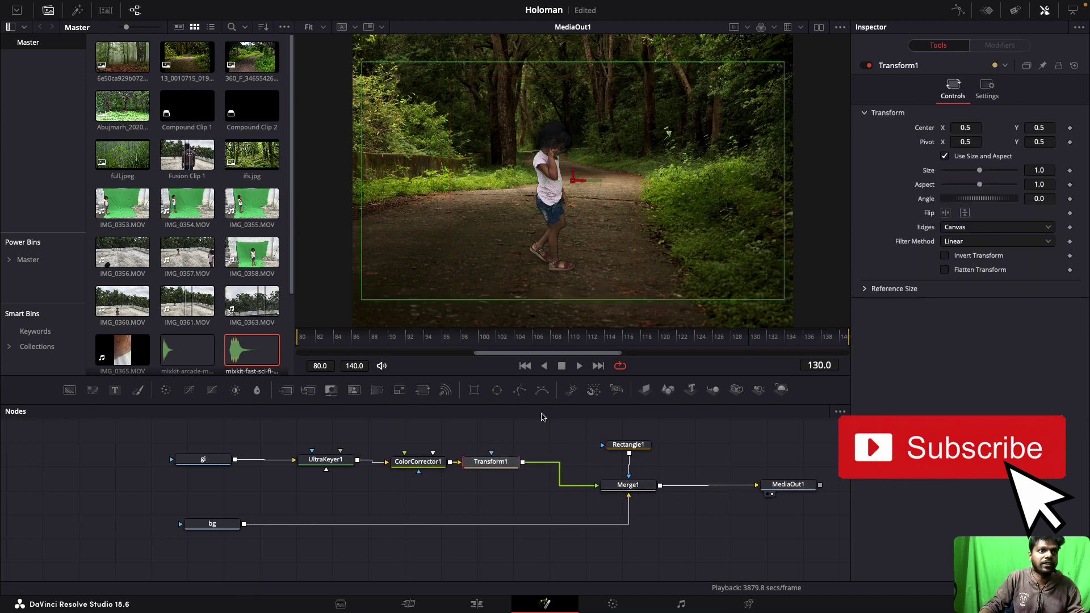
left_click_drag(584, 183, 491, 198)
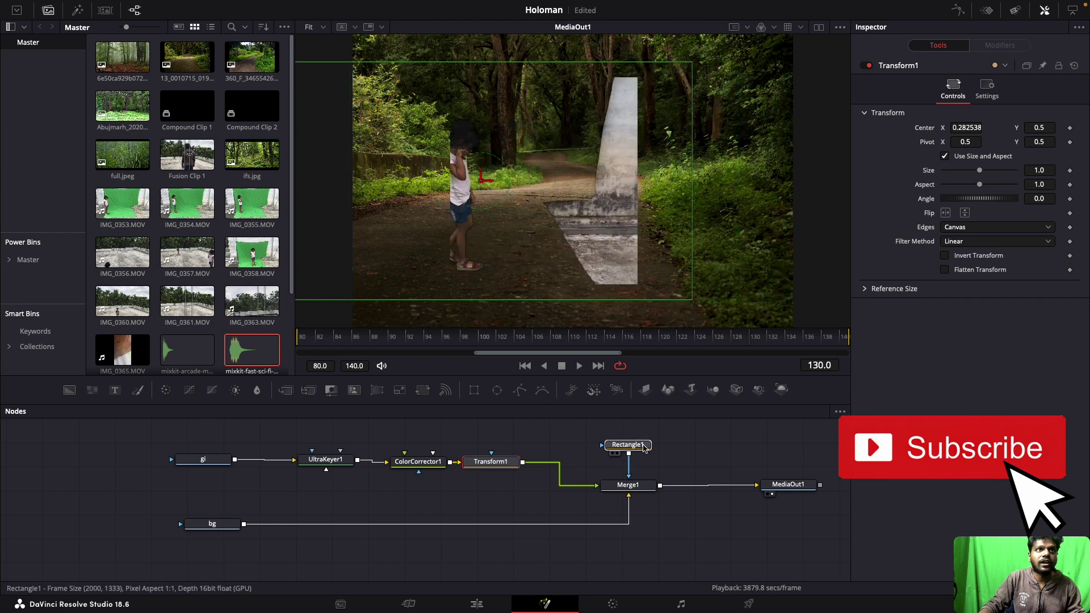
Slide the Rectangle1 mask left to surround the moved girl and return to frame 108
left_click(628, 444)
left_click_drag(552, 179, 453, 182)
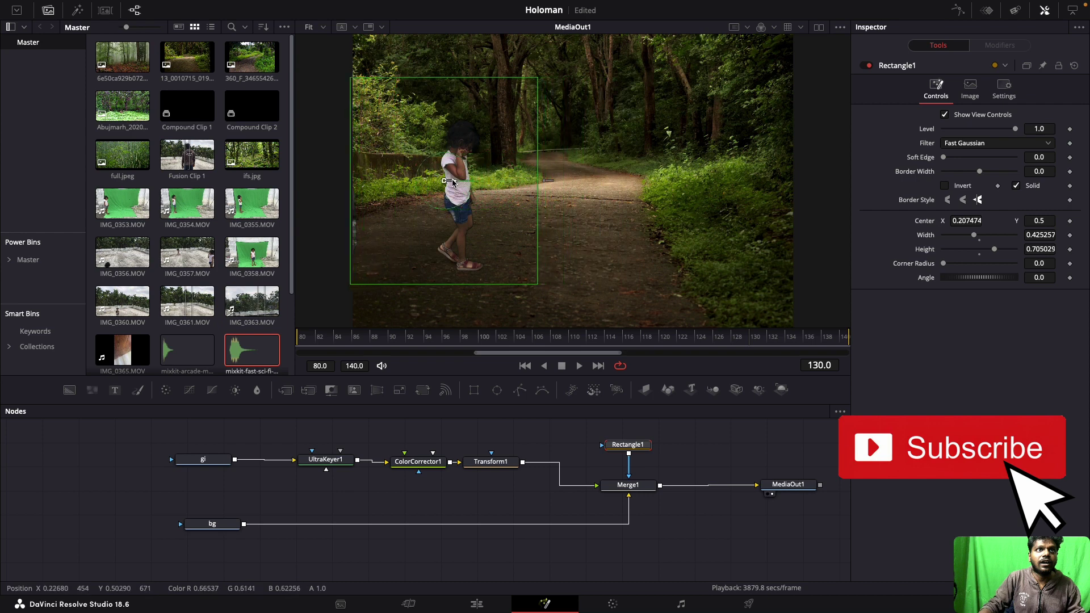
left_click(506, 458)
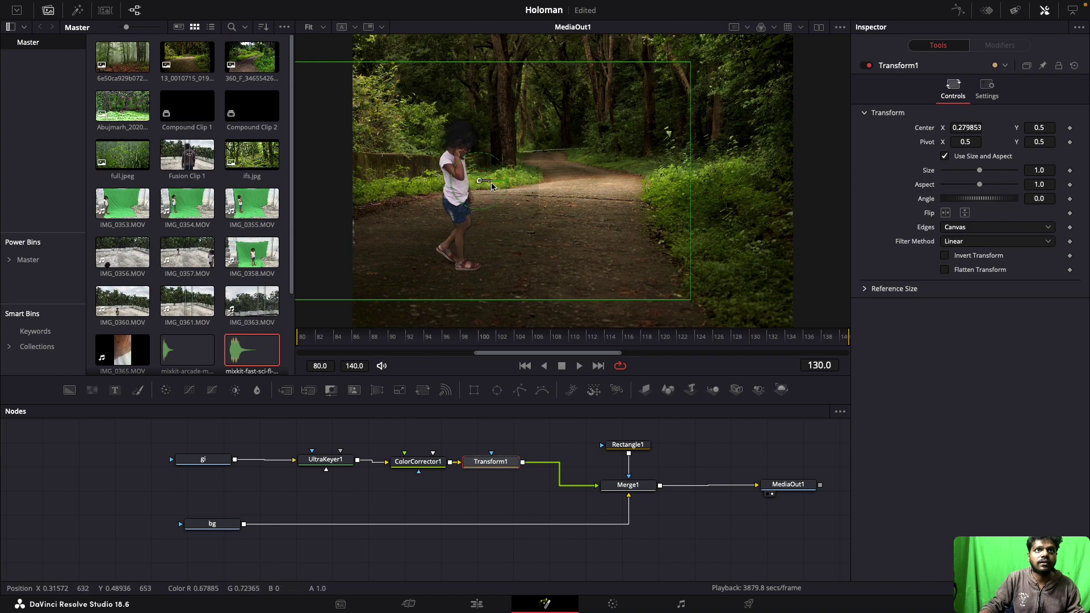
left_click(447, 180)
left_click(557, 337)
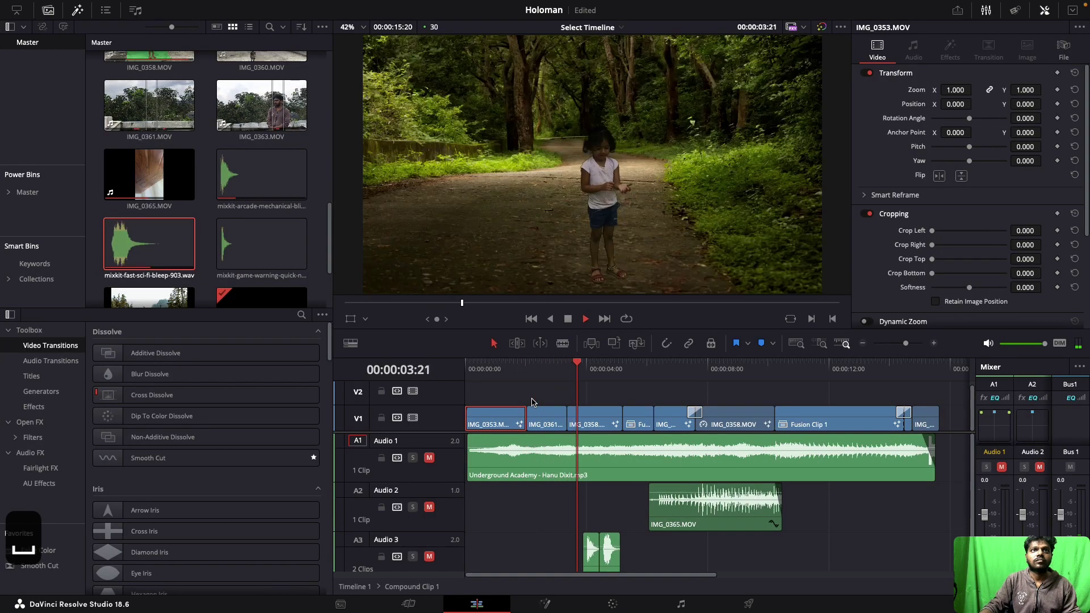
Stop playback, reopen the first clip's Fusion composite near the start, and select the bg loader (13_0010715_019133.jpg)
key("space")
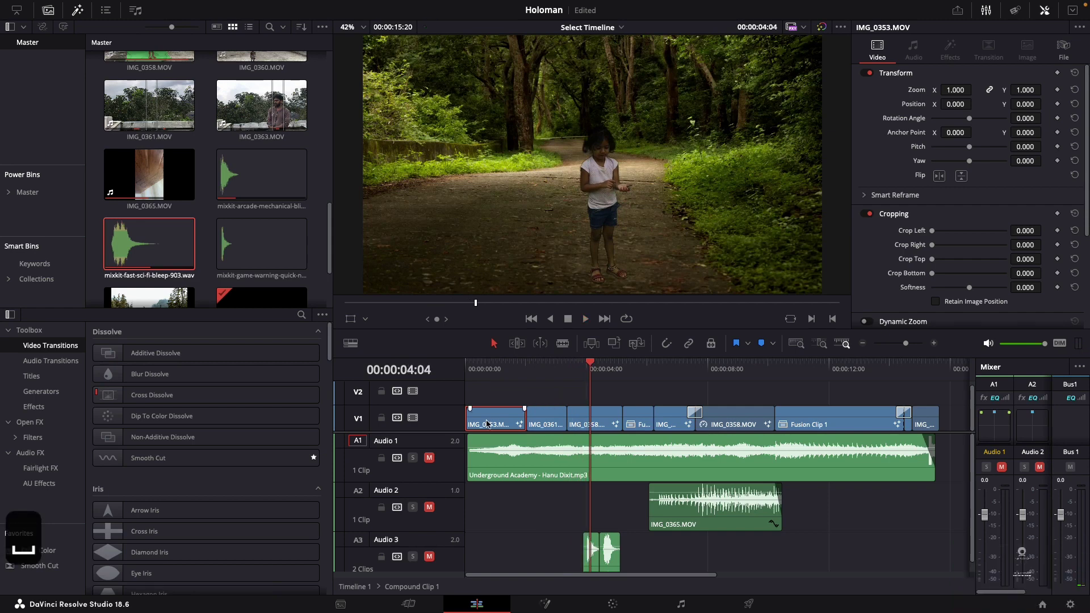
left_click(492, 376)
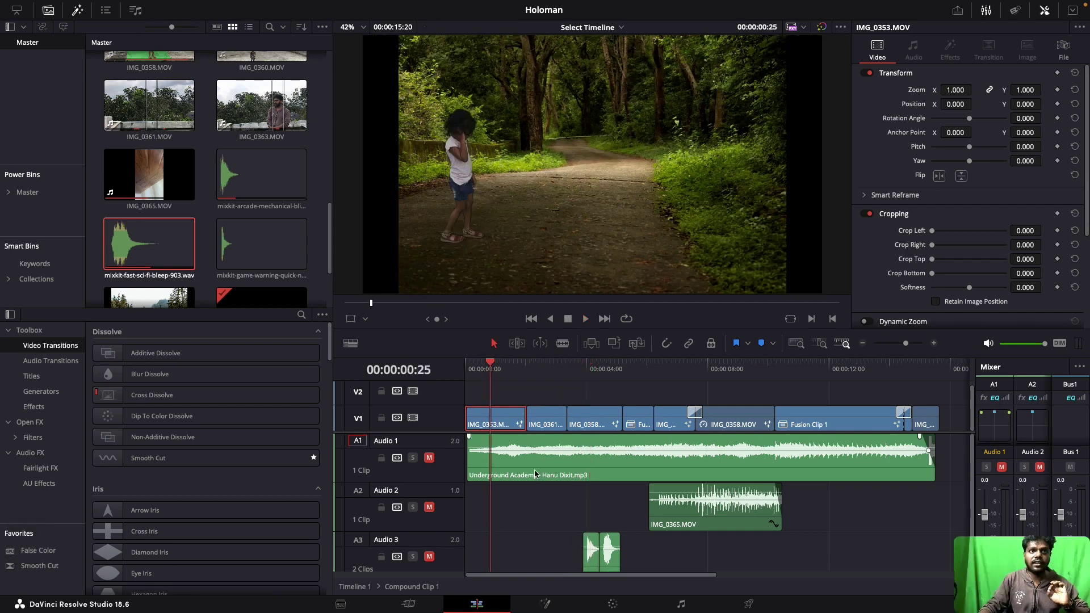
left_click(547, 603)
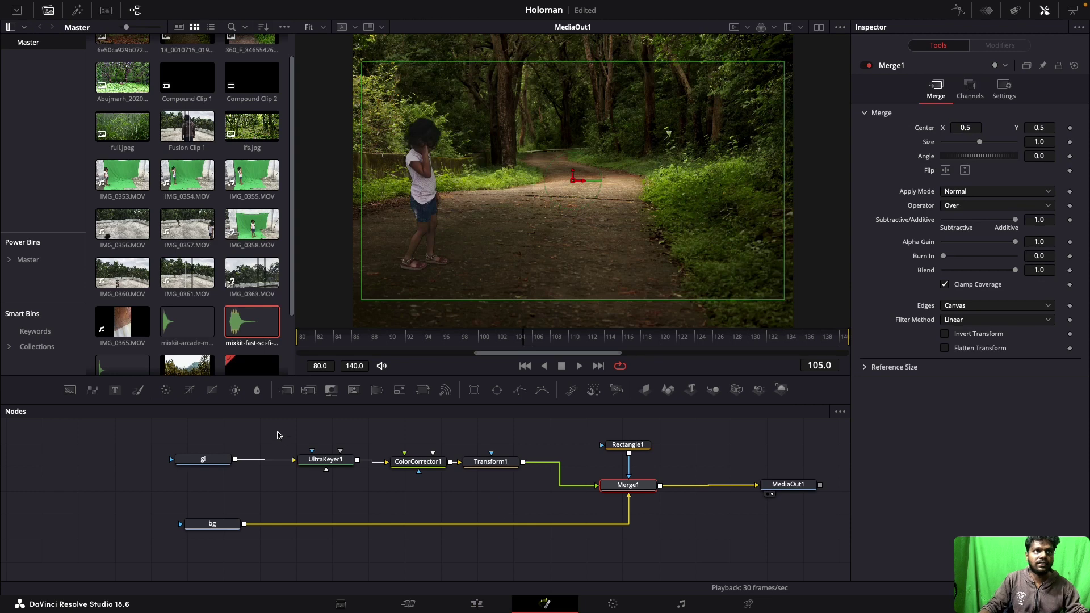
left_click_drag(319, 437, 645, 502)
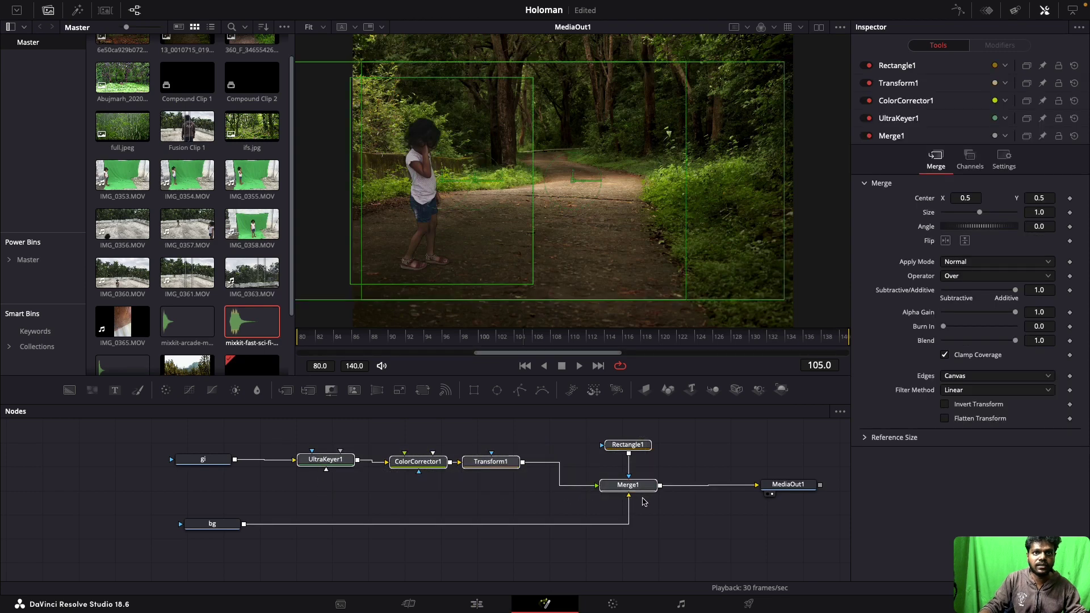
left_click(422, 533)
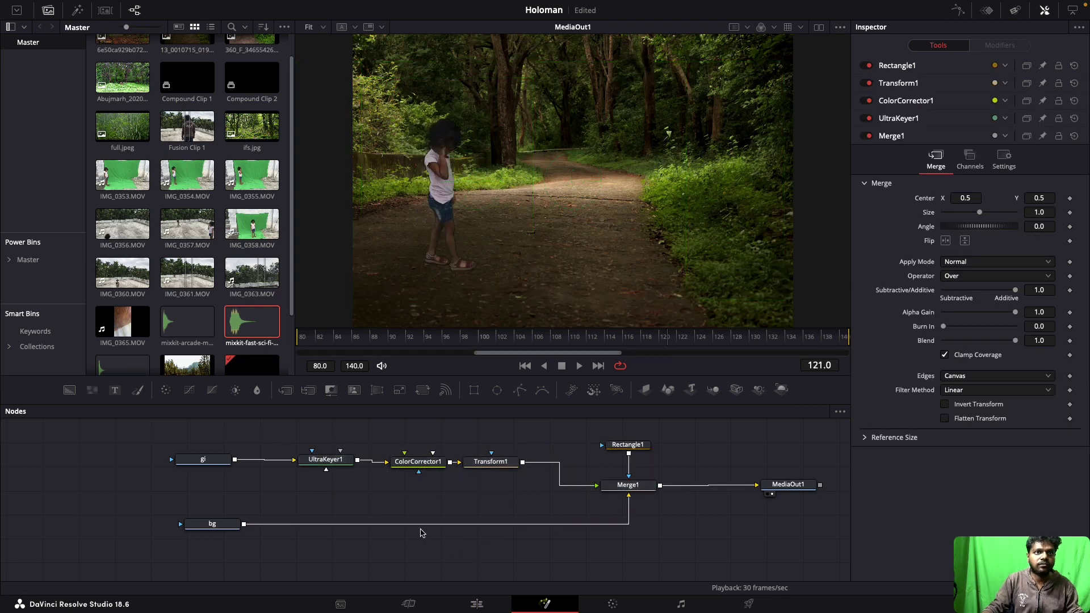
left_click(212, 524)
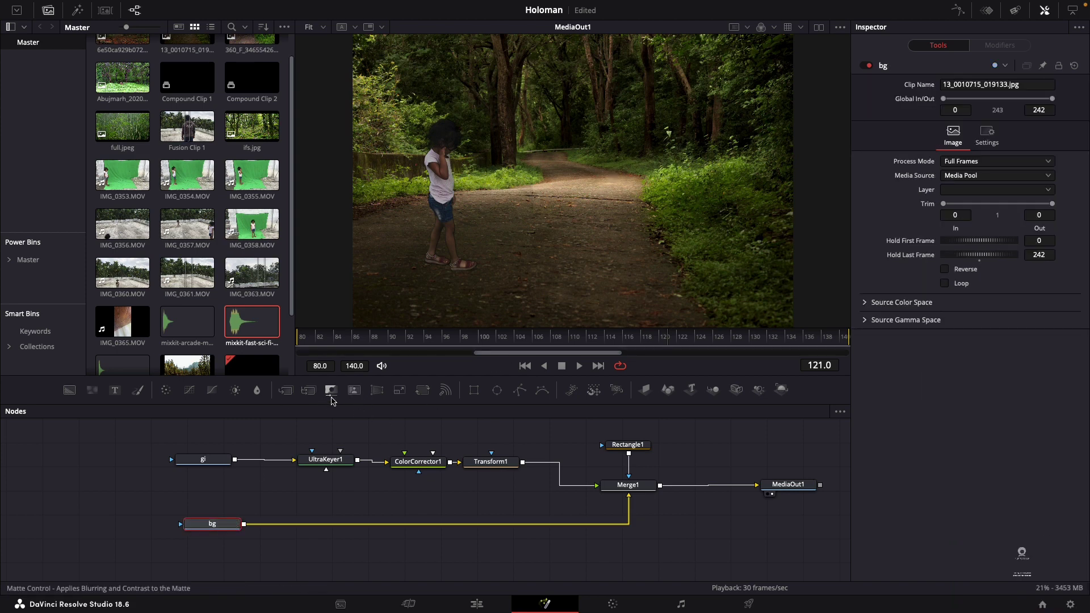
Fit the forest bg to 1920×1080 with a Resize1 node, then copy all keying nodes plus bg
left_click(399, 390)
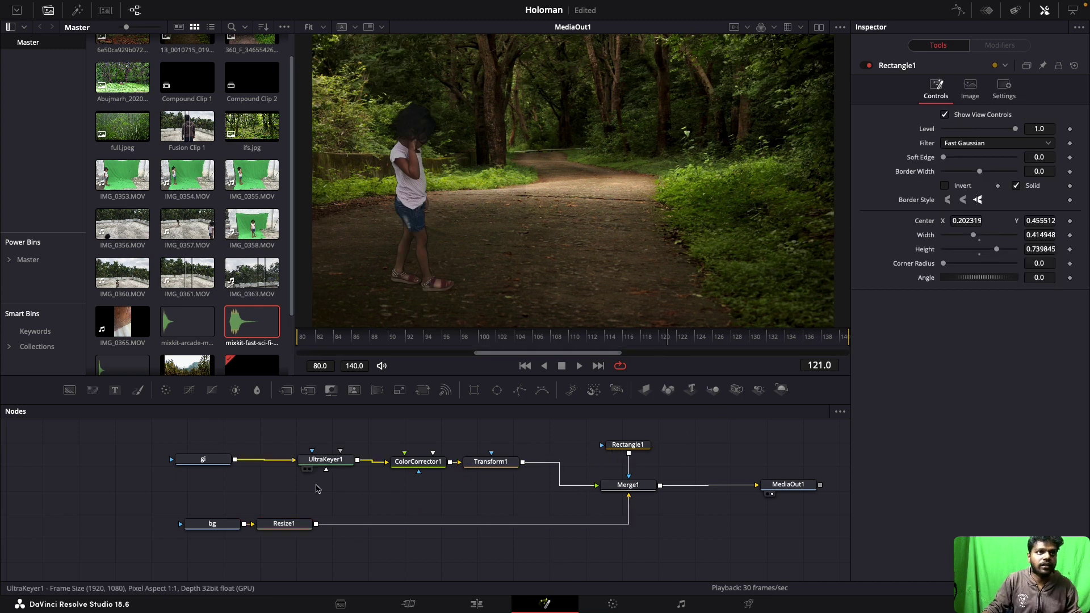
left_click_drag(303, 526, 373, 517)
left_click_drag(314, 431, 646, 552)
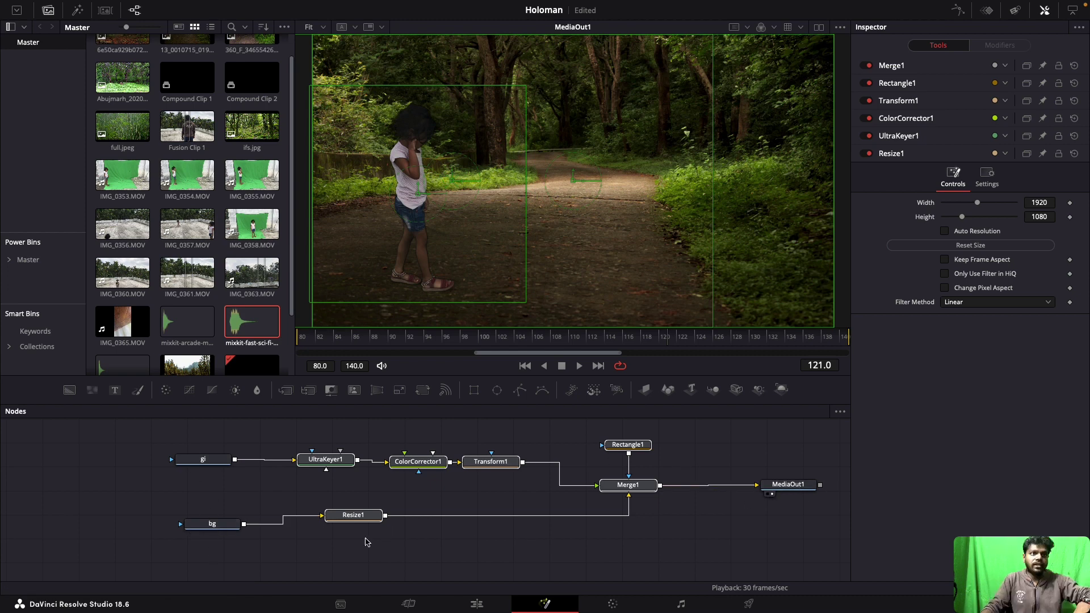
left_click(218, 530)
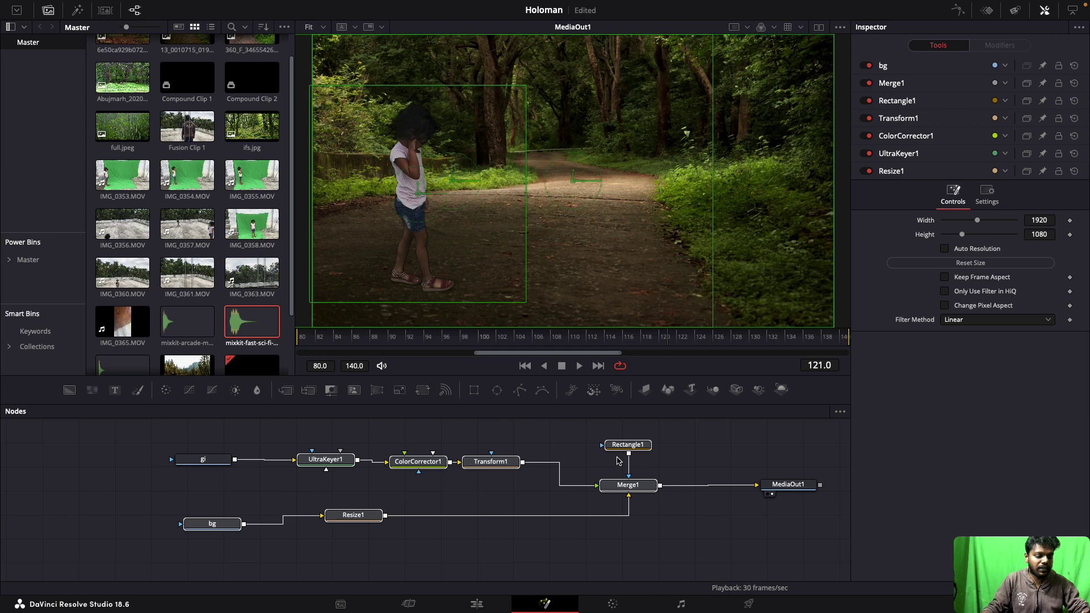
key("super+c")
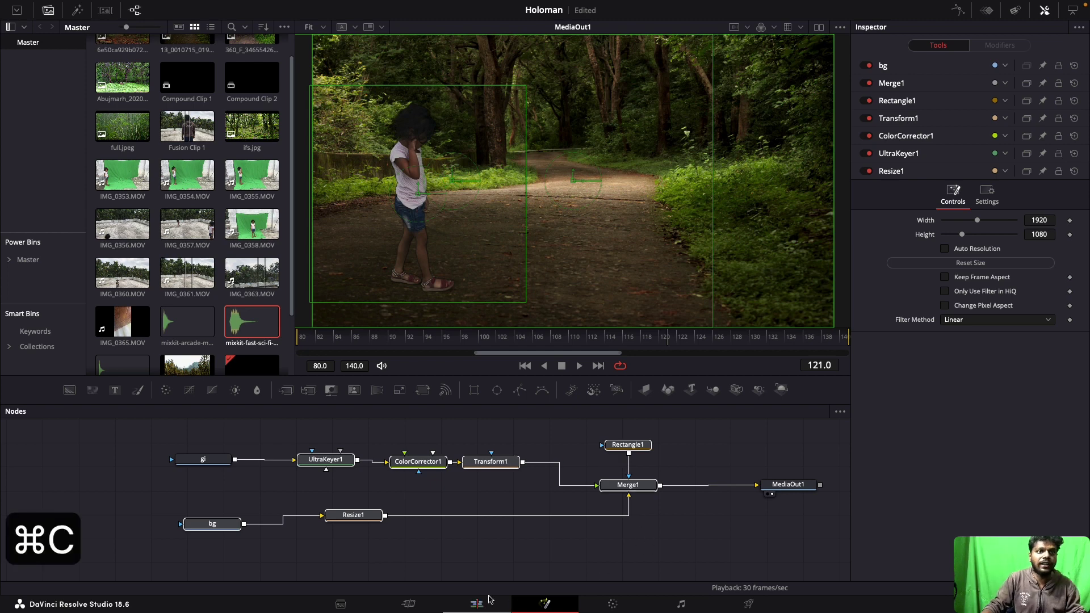
Replace the IMG_0358 clip's Fusion nodes with the copied keying setup
left_click(489, 603)
left_click(589, 368)
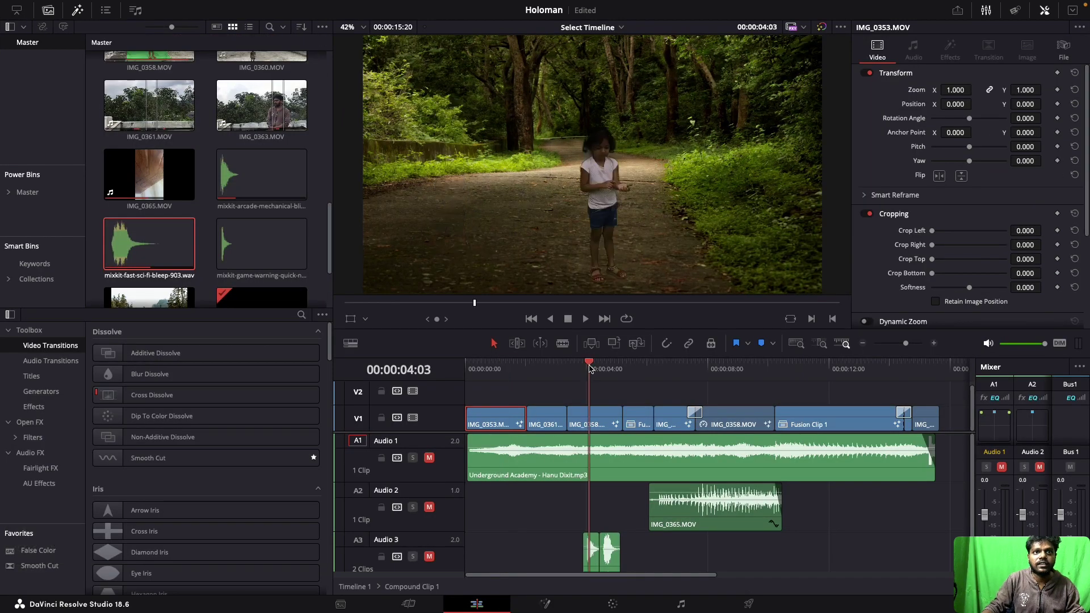
left_click(592, 417)
left_click(545, 603)
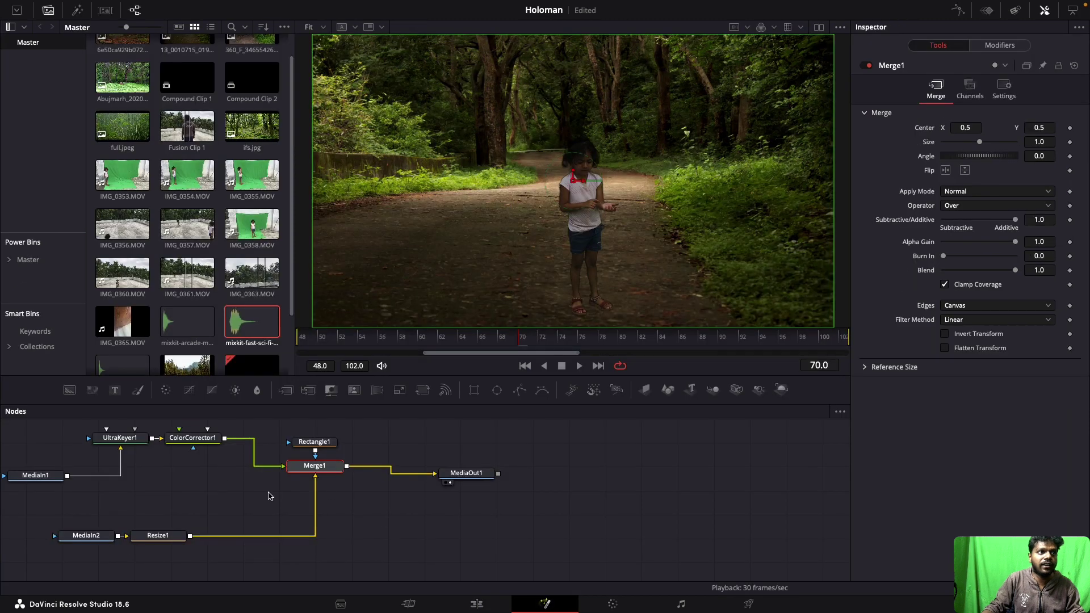
left_click_drag(366, 435, 94, 540)
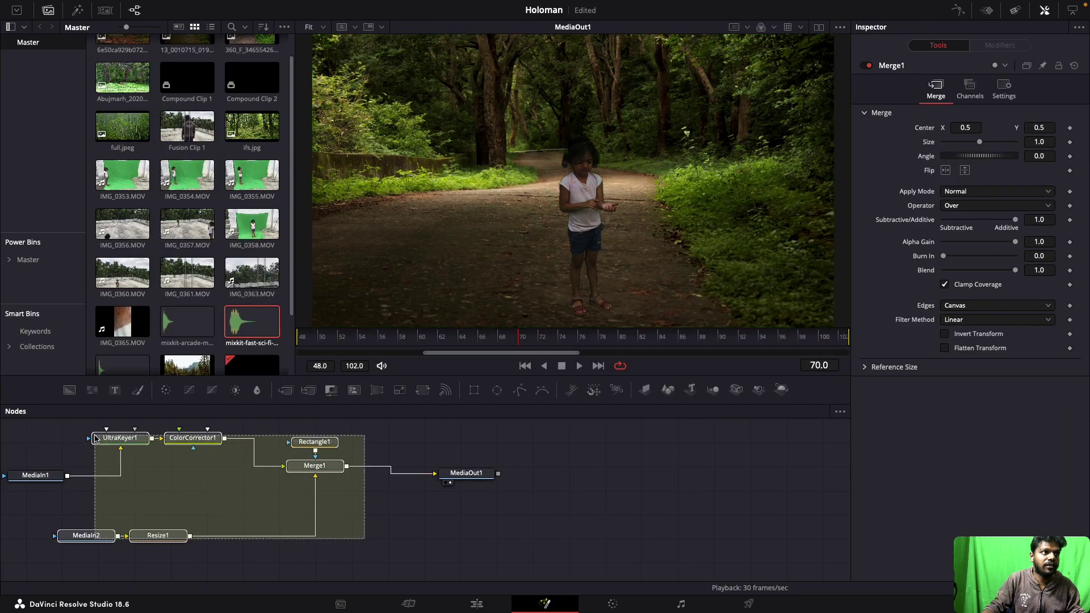
key("BackSpace")
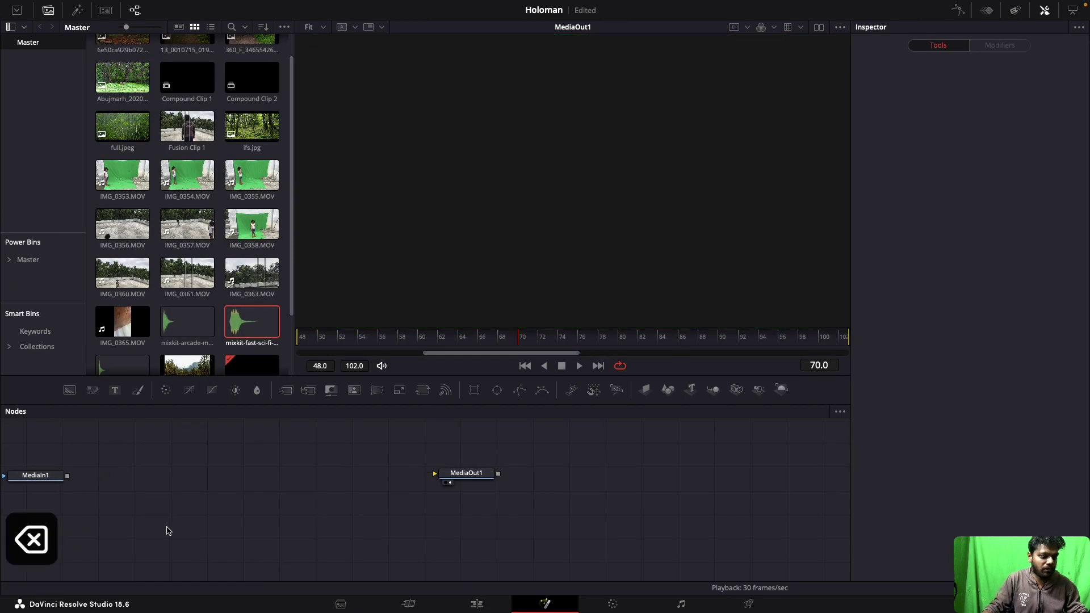
key("super+v")
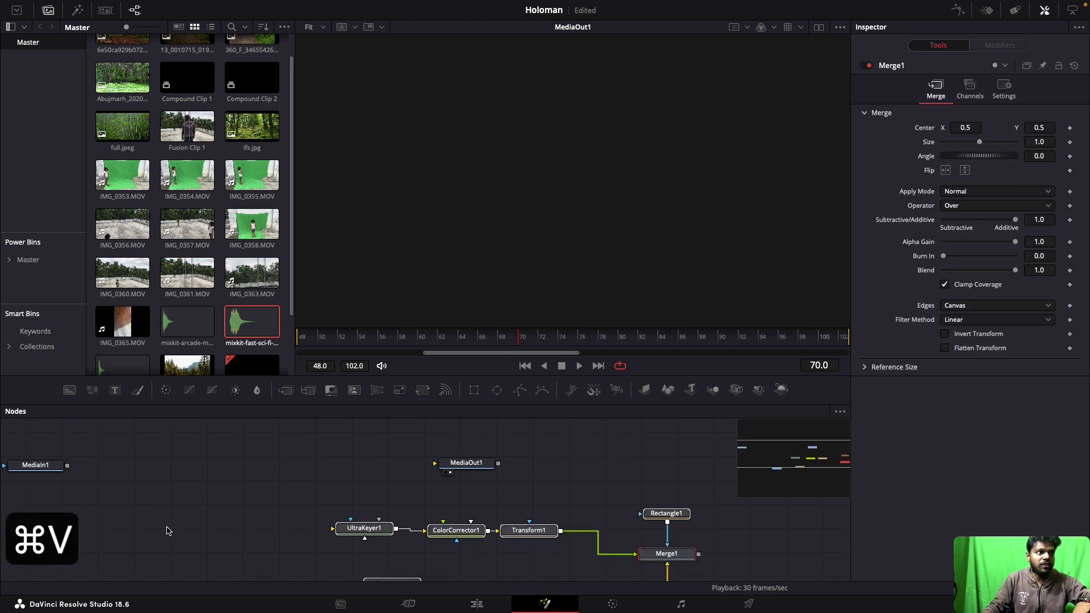
Arrange the pasted nodes so MediaIn1 feeds UltraKeyer1 and Merge1 outputs to MediaOut1
left_click_drag(547, 525, 282, 498)
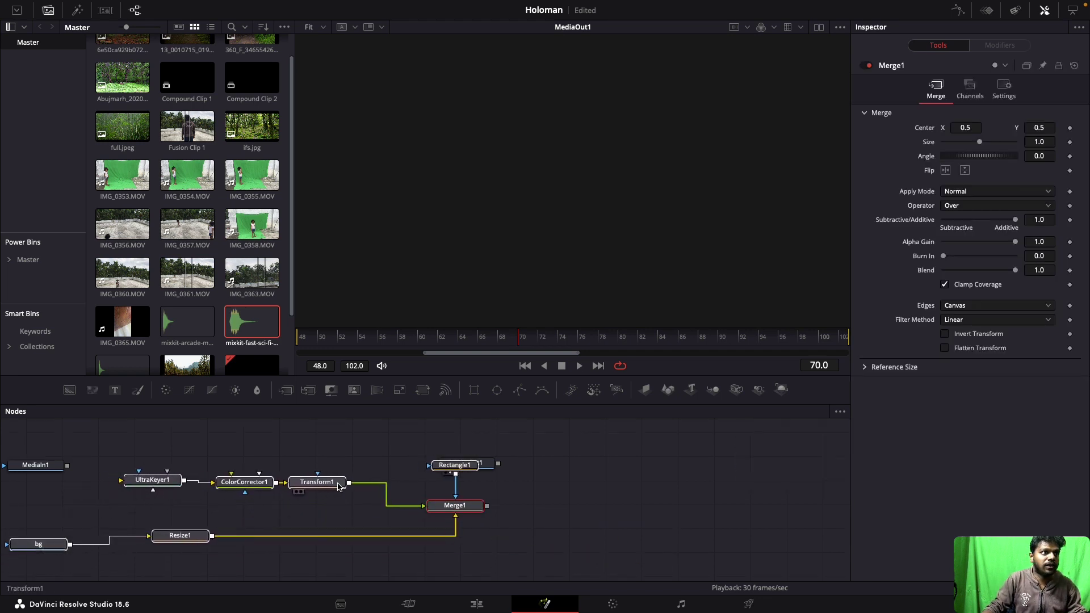
left_click_drag(100, 498, 157, 483)
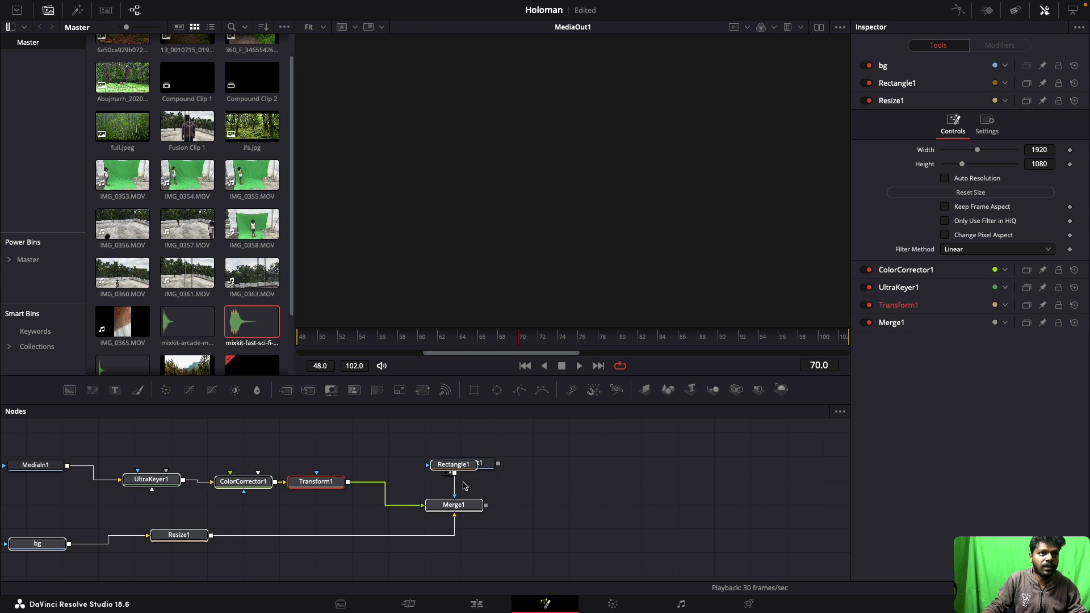
left_click_drag(489, 465, 600, 475)
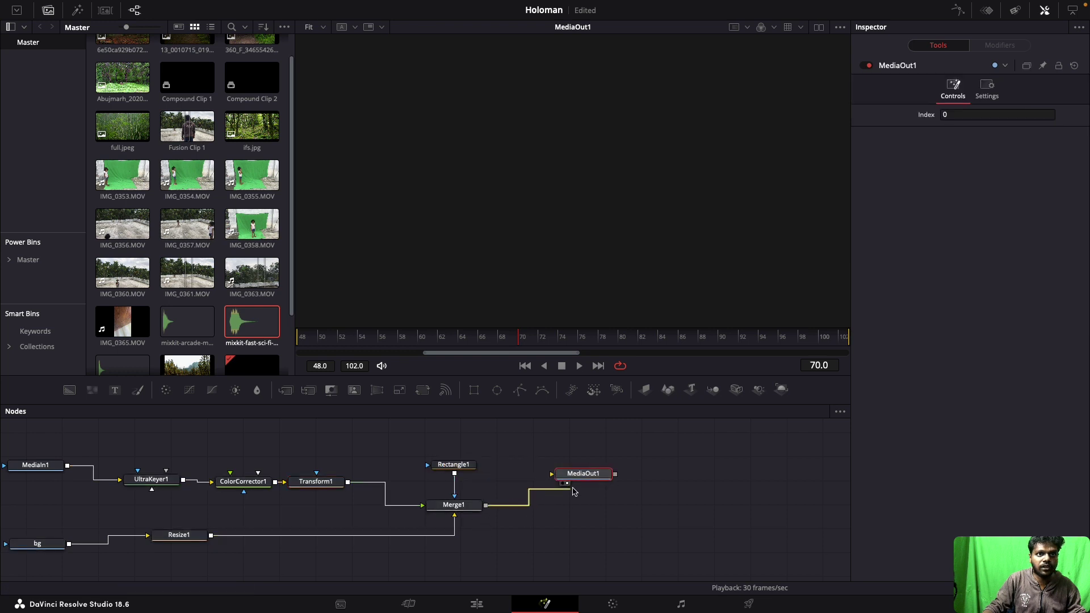
left_click_drag(486, 506, 571, 477)
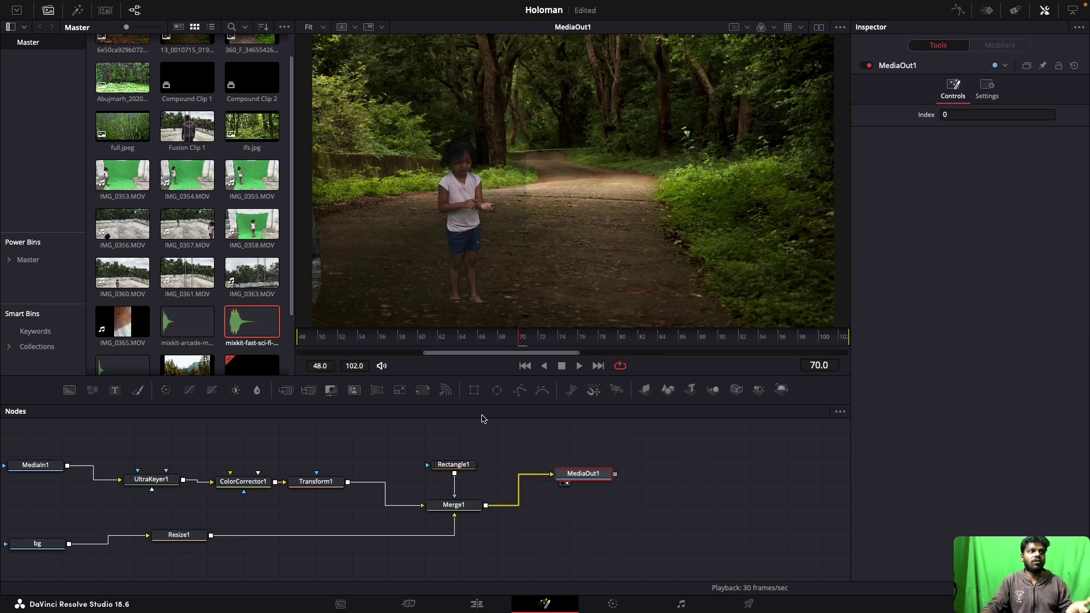
Shift the Rectangle1 mask and Transform1 girl slightly left, then save the project
left_click(460, 466)
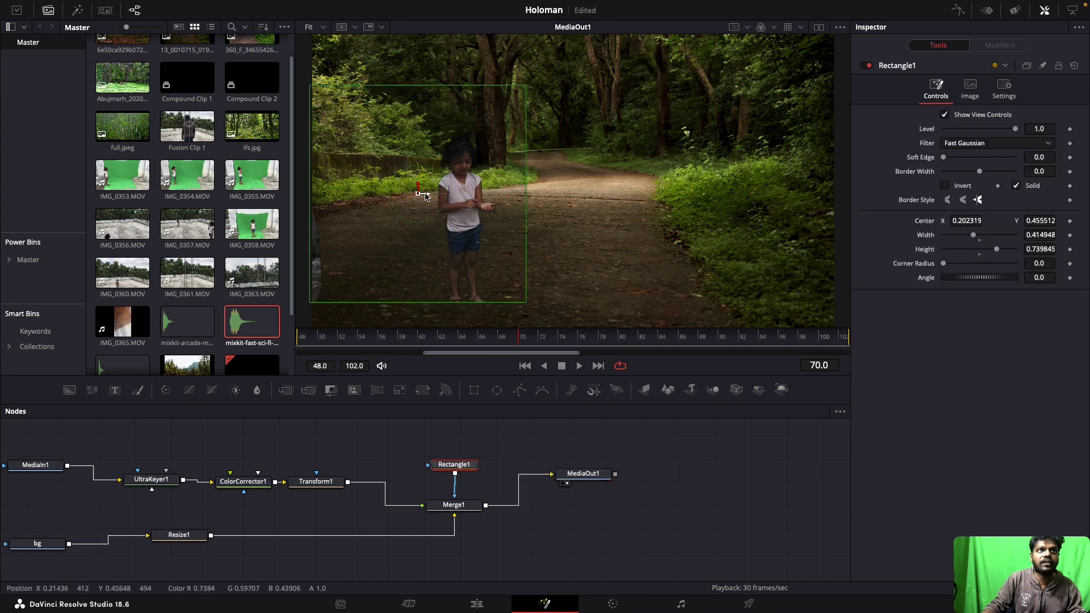
left_click_drag(426, 197, 423, 196)
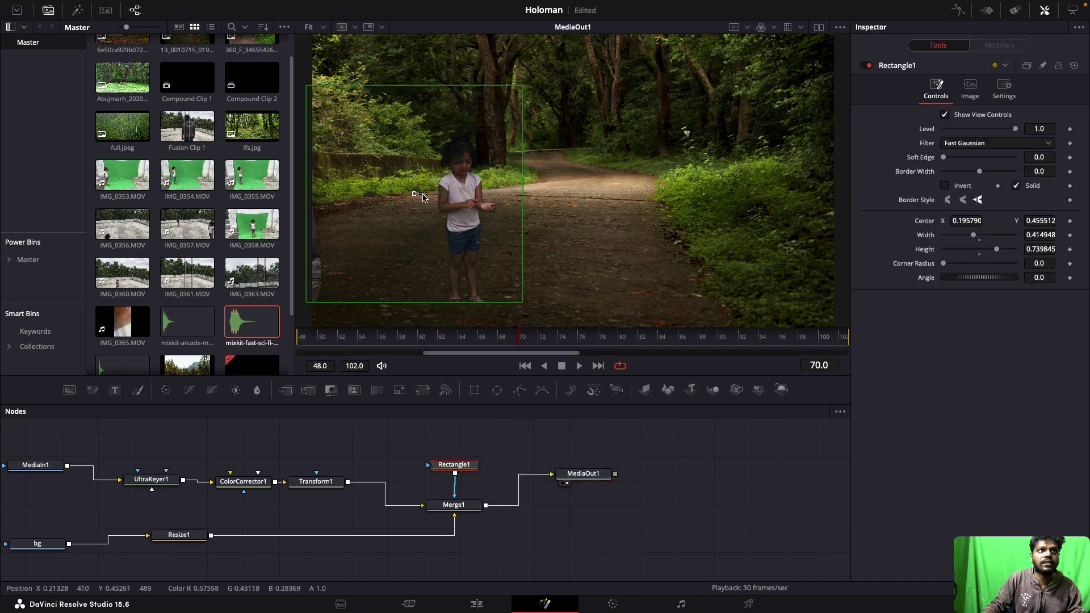
left_click(325, 482)
left_click_drag(461, 182, 452, 181)
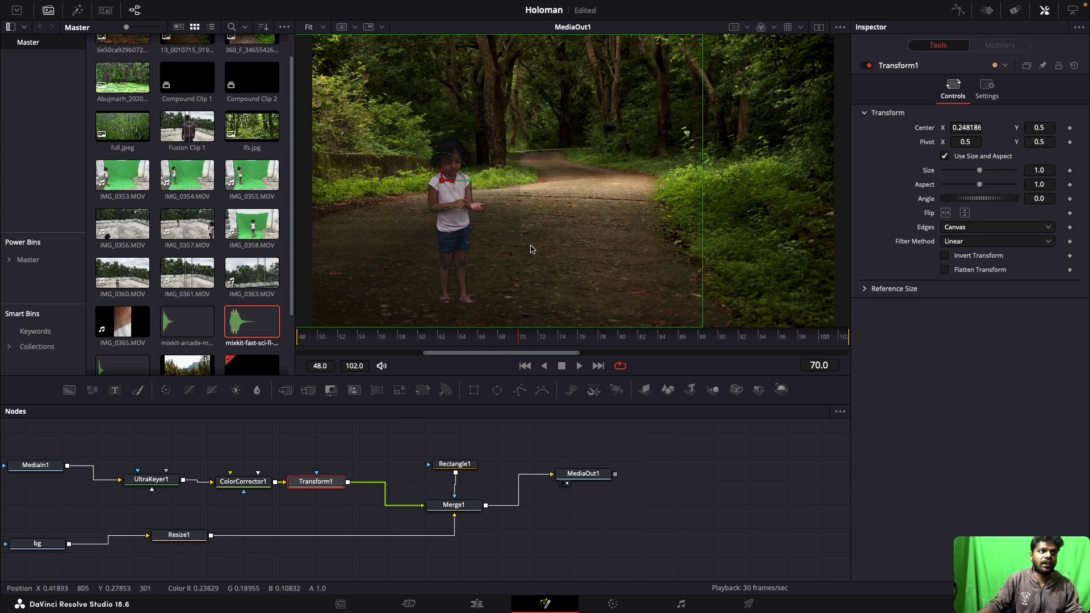
key("ctrl+s")
Lower UltraKeyer1's Pre Matte green and blue background values slightly
left_click(173, 481)
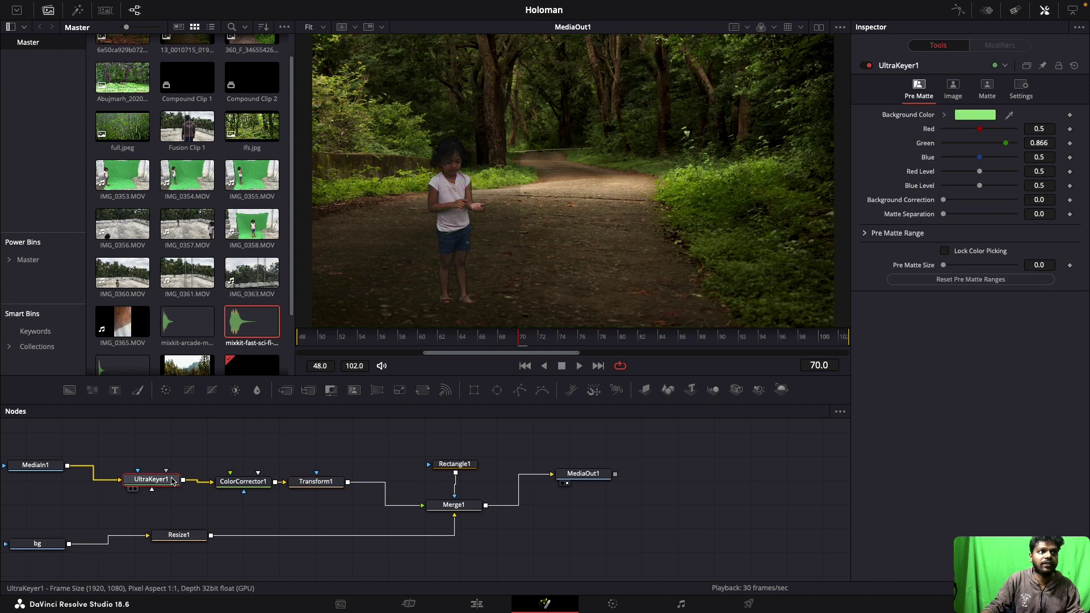
left_click_drag(1008, 144, 1006, 148)
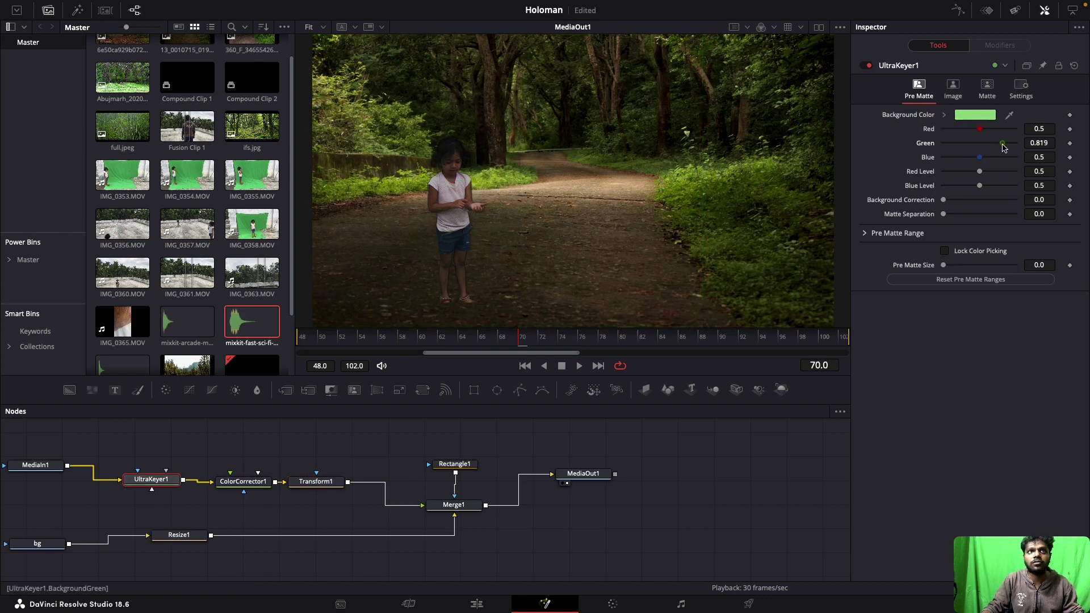
left_click_drag(979, 158, 977, 155)
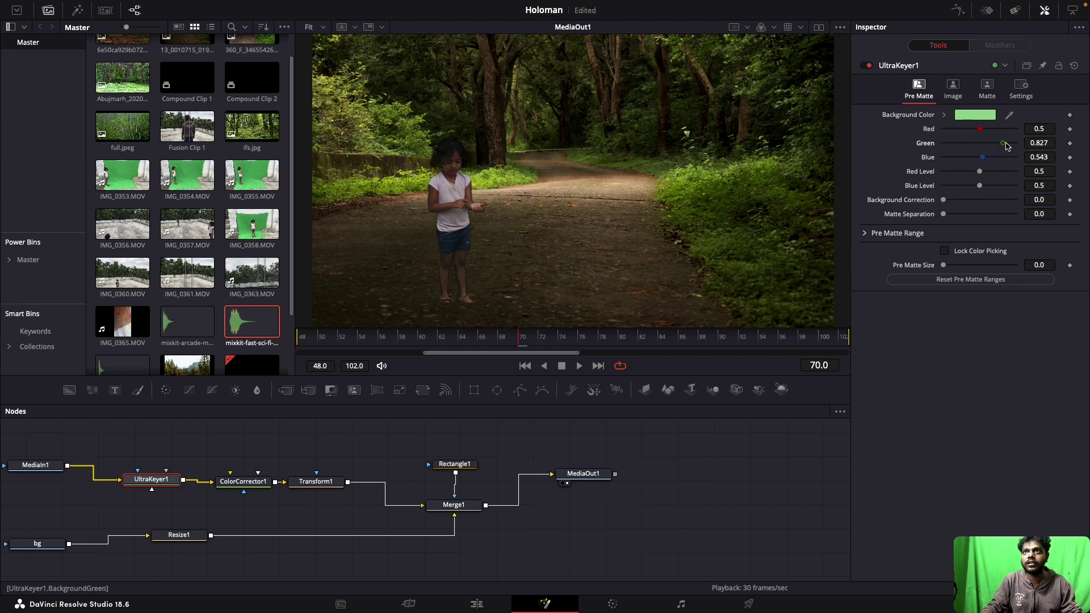
left_click(244, 481)
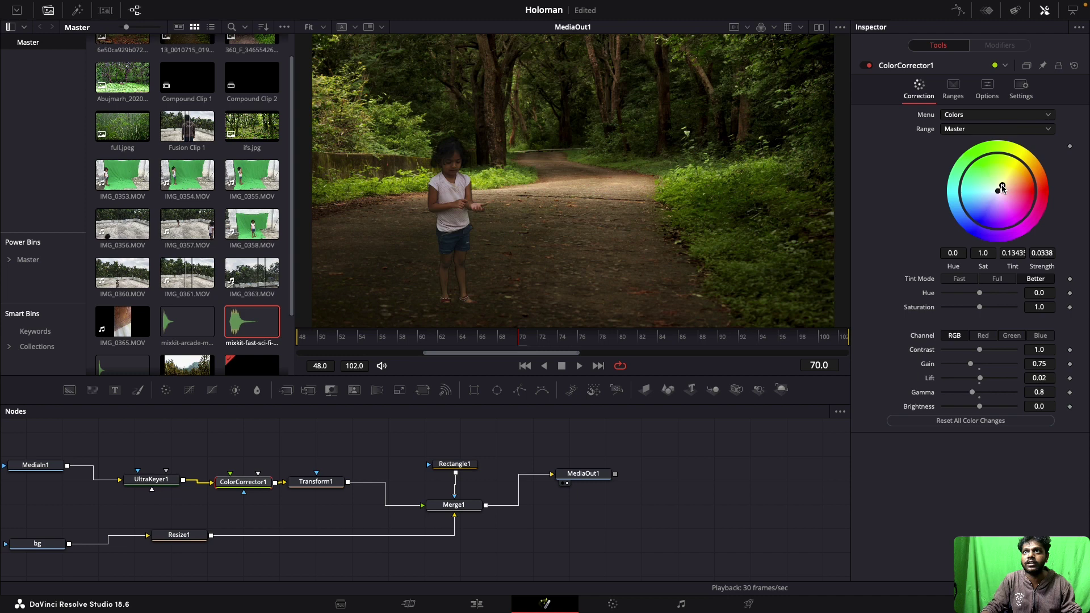
left_click(151, 480)
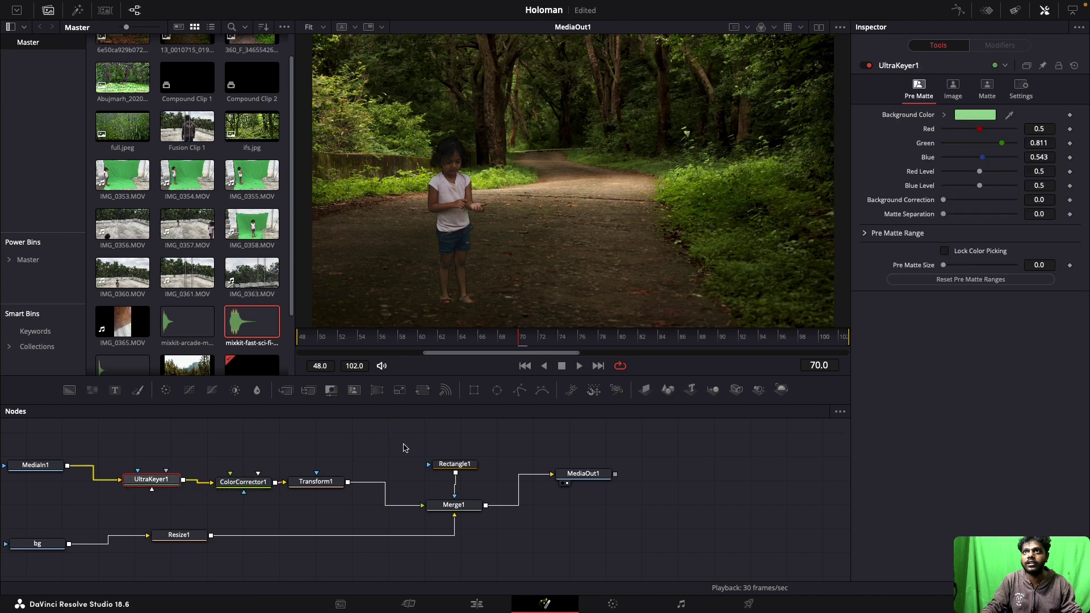
left_click(317, 483)
left_click(455, 464)
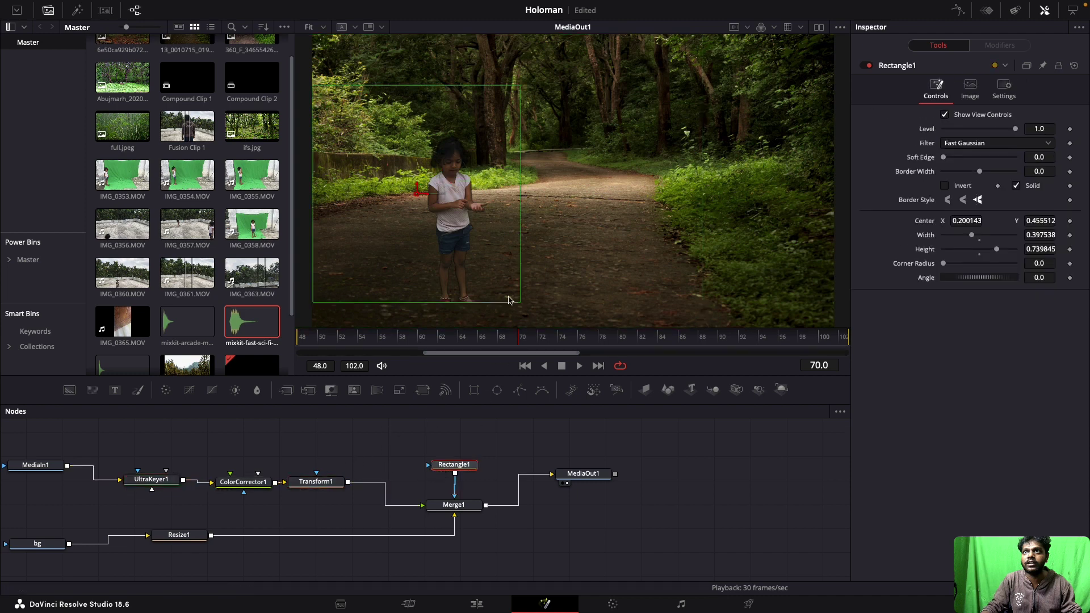
left_click(481, 602)
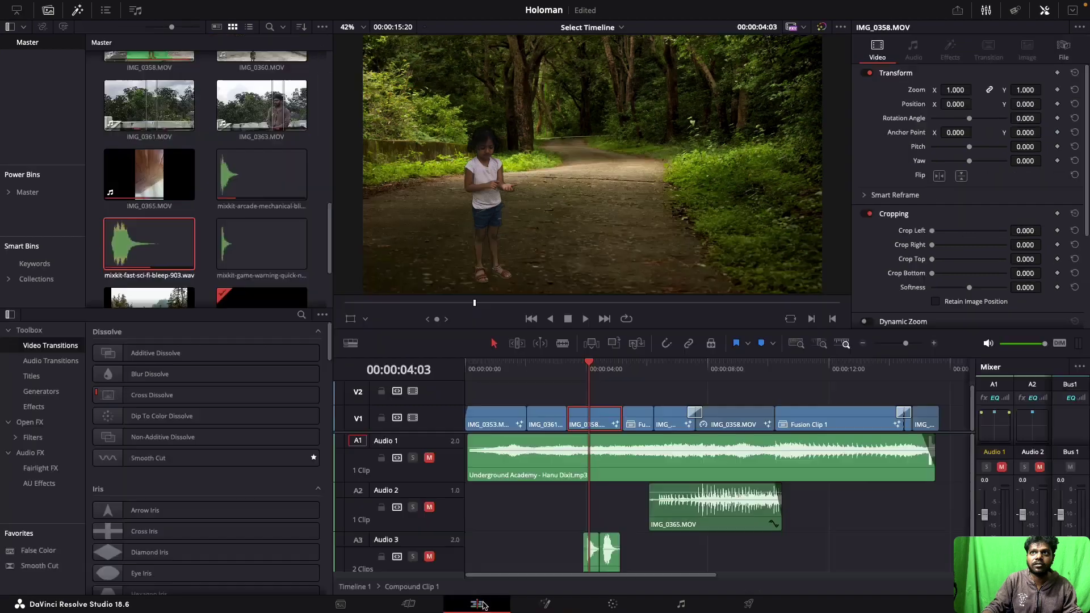
Scrub IMG_0358.MOV from about six seconds to where the translucent hologram girl appears near 00:00:08:02
left_click(657, 369)
left_click_drag(657, 369, 680, 370)
key("ctrl+r")
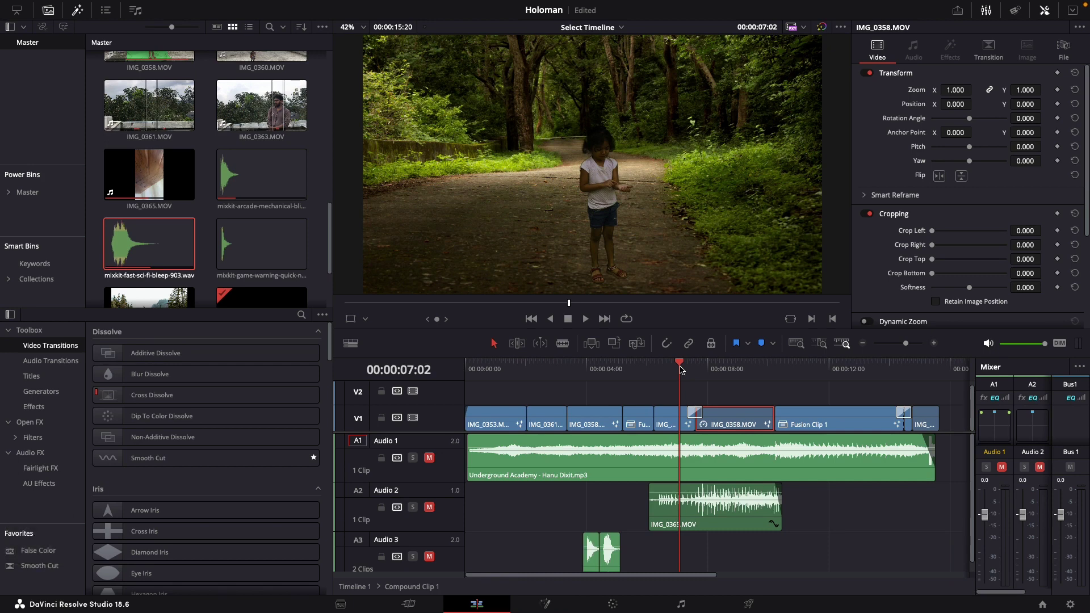
mouse_move(681, 368)
left_mouse_down()
mouse_move(684, 382)
mouse_move(700, 384)
mouse_move(657, 383)
mouse_move(673, 380)
left_mouse_up()
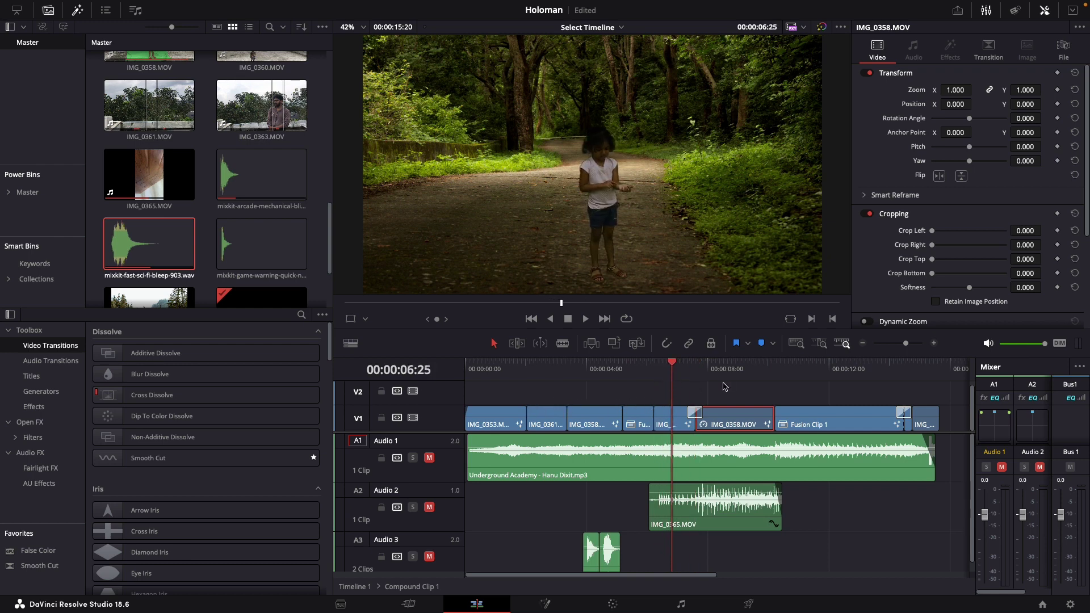
left_click_drag(674, 368, 710, 417)
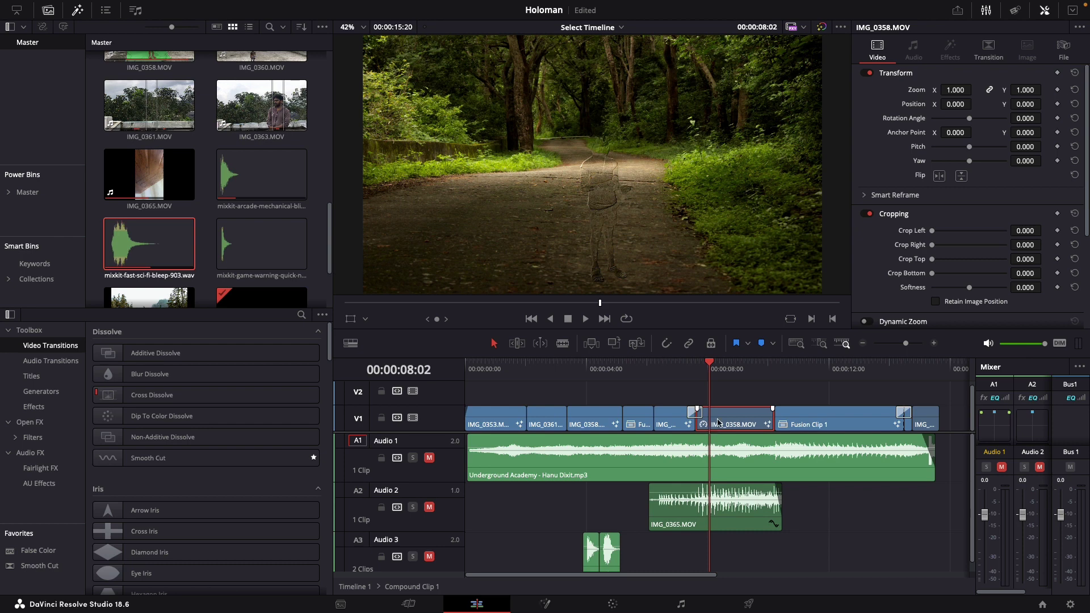
Delete Polygon1, UltraKeyer1 and Displace1 from IMG_0358.MOV's Fusion tree, keeping MediaIn1, Resize1 and MediaOut1
left_click(557, 607)
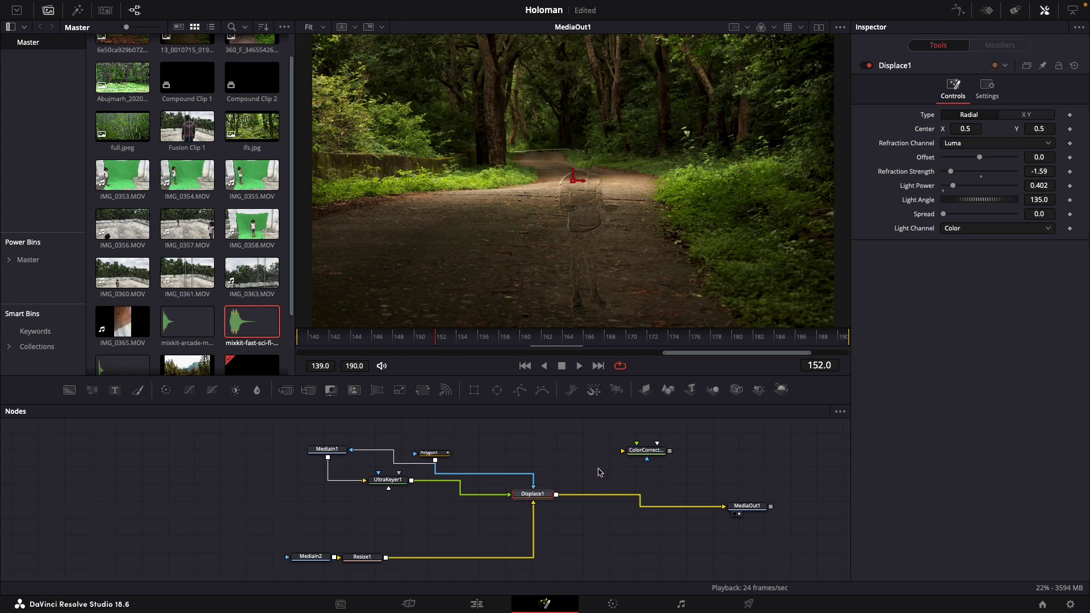
left_click_drag(329, 453, 265, 459)
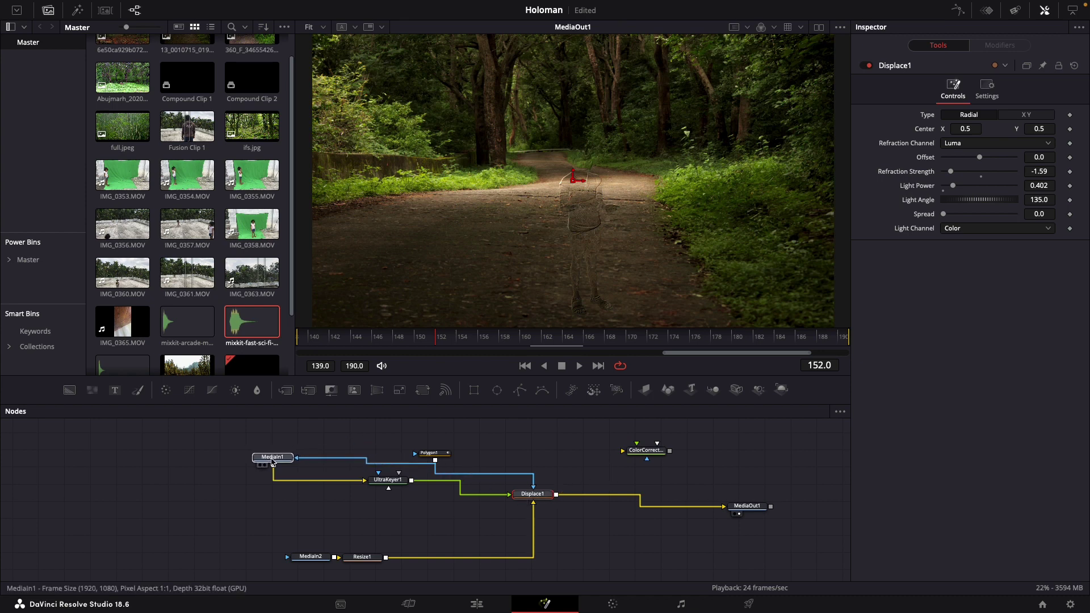
left_click(264, 459)
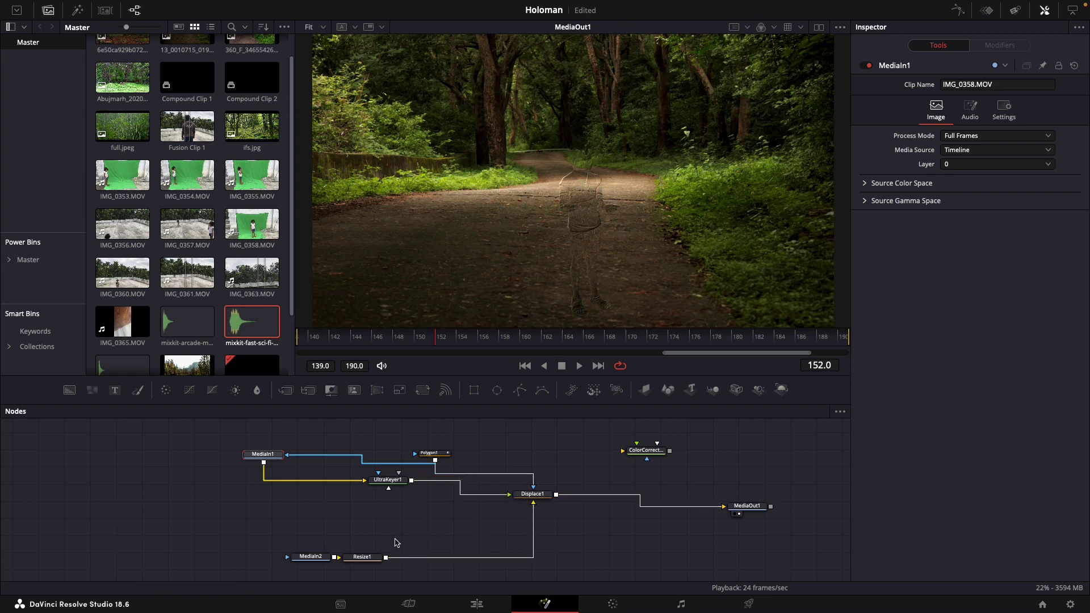
left_click_drag(307, 528, 381, 570)
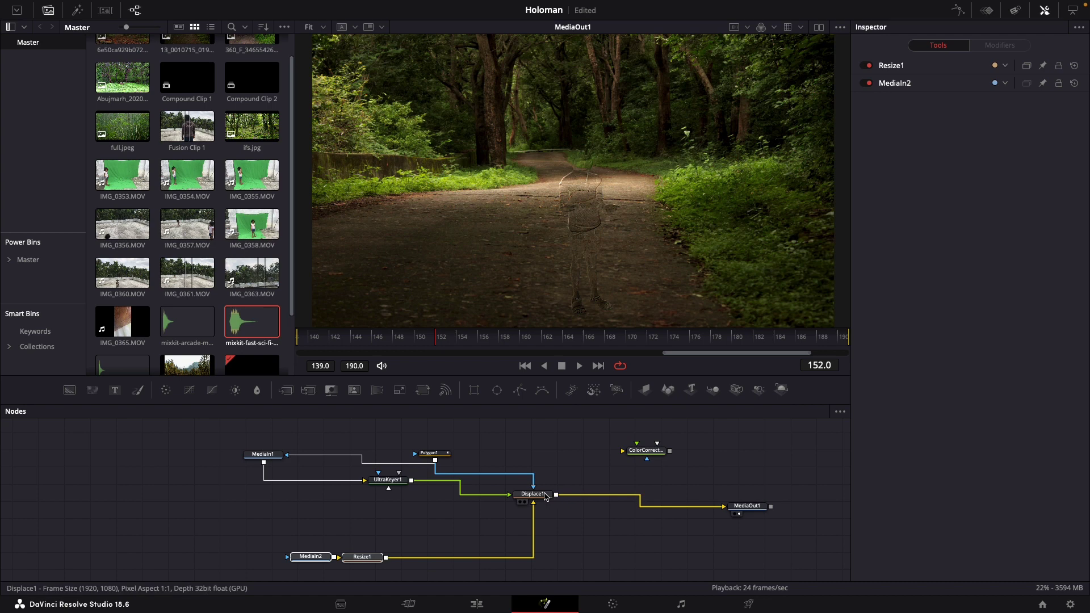
left_click_drag(342, 433, 623, 517)
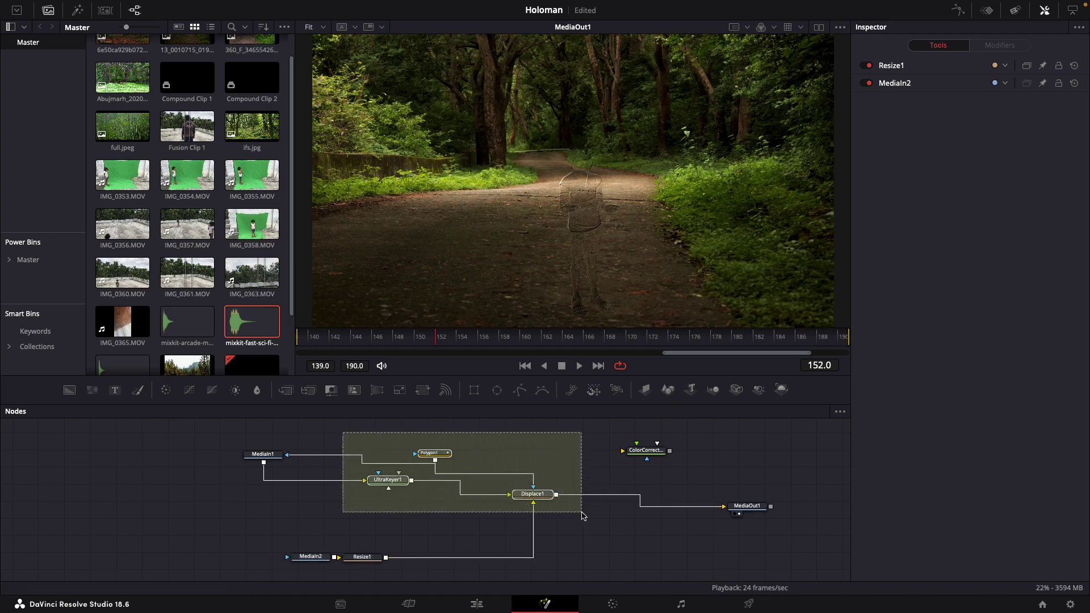
key("Delete")
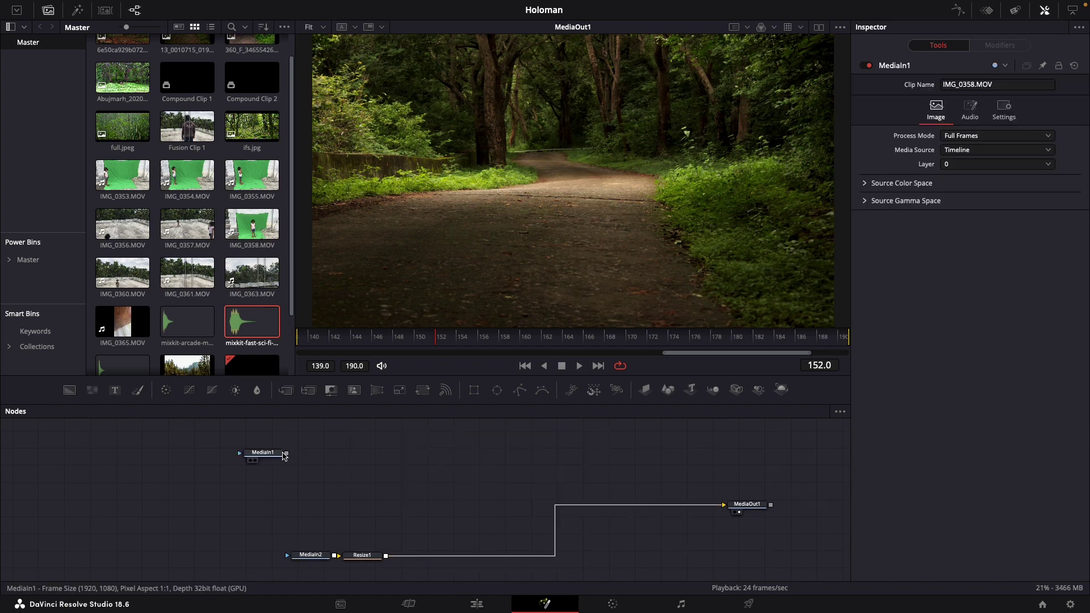
mouse_move(286, 453)
left_mouse_down()
mouse_move(397, 535)
mouse_move(389, 558)
mouse_move(399, 468)
left_mouse_up()
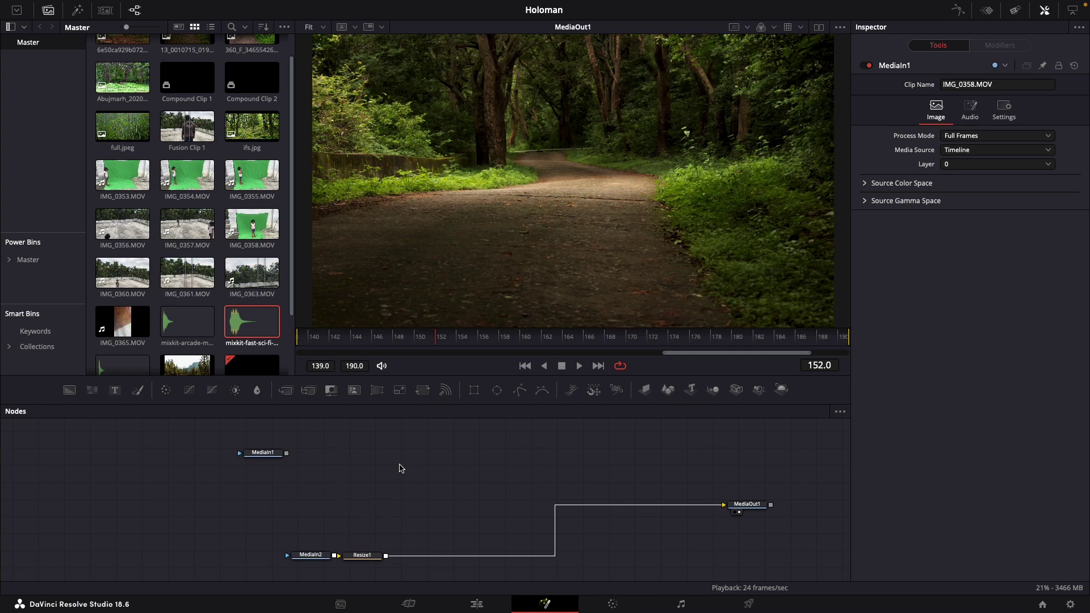
Add Displace1 via a 'dsp' search, wiring MediaIn1 and Resize1 into it and its output to MediaOut1
key("shift+space")
type("Ultra")
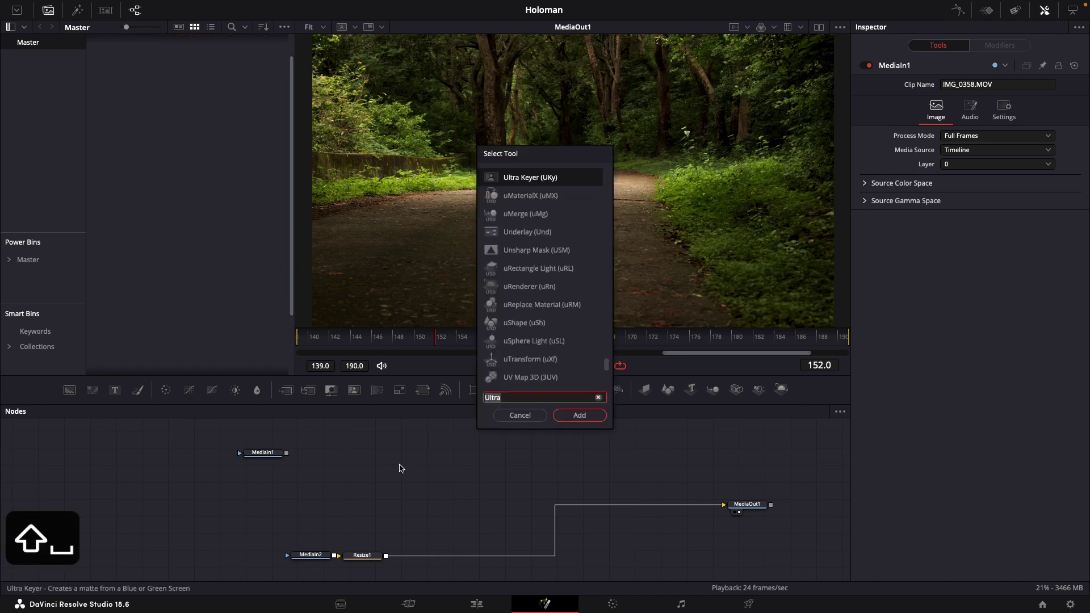
type("d")
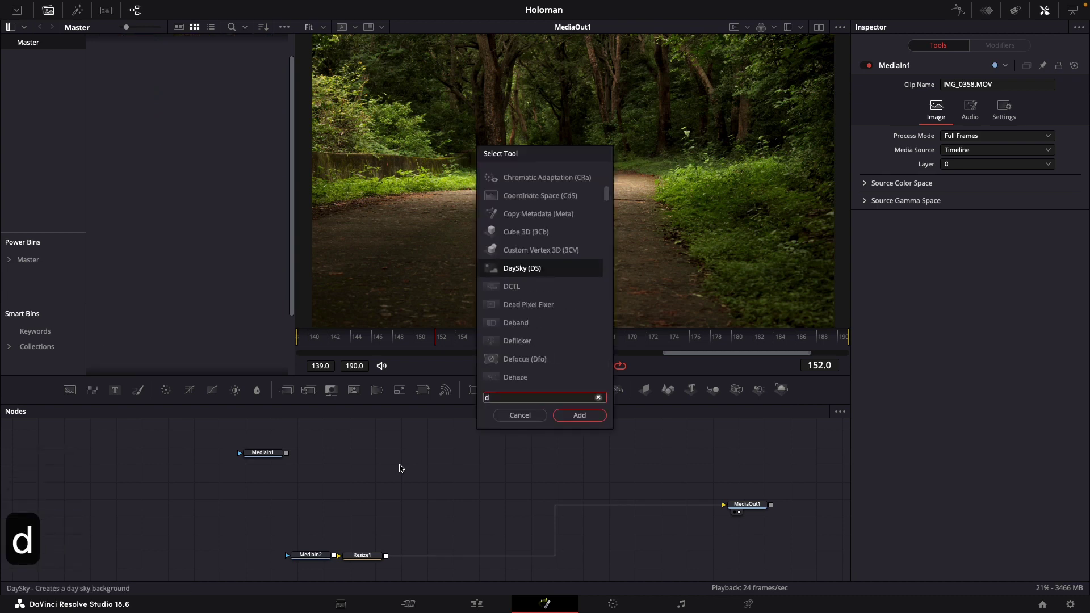
type("sp")
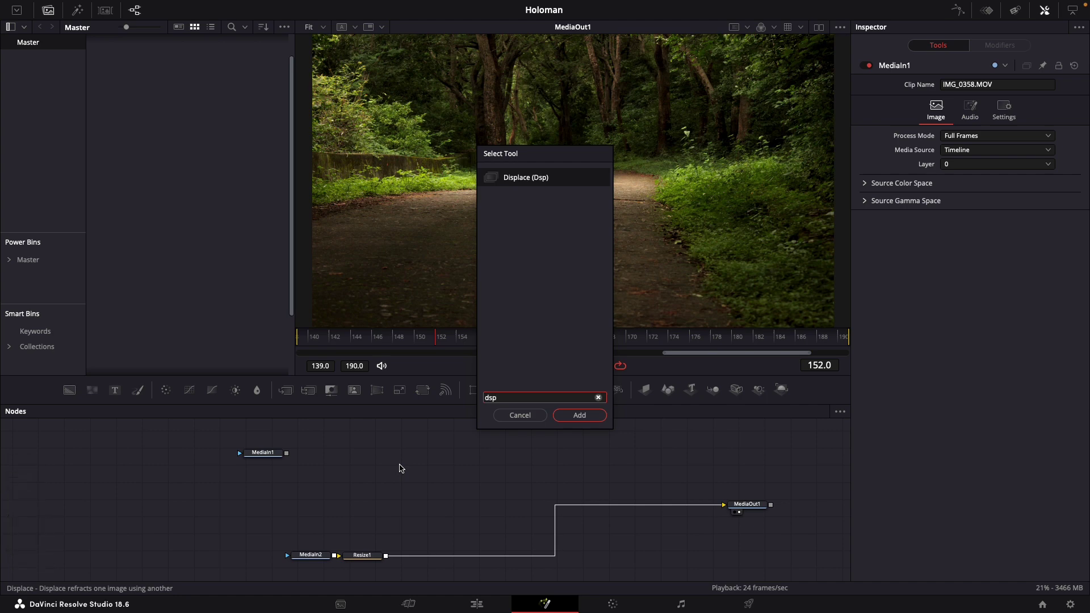
key("Return")
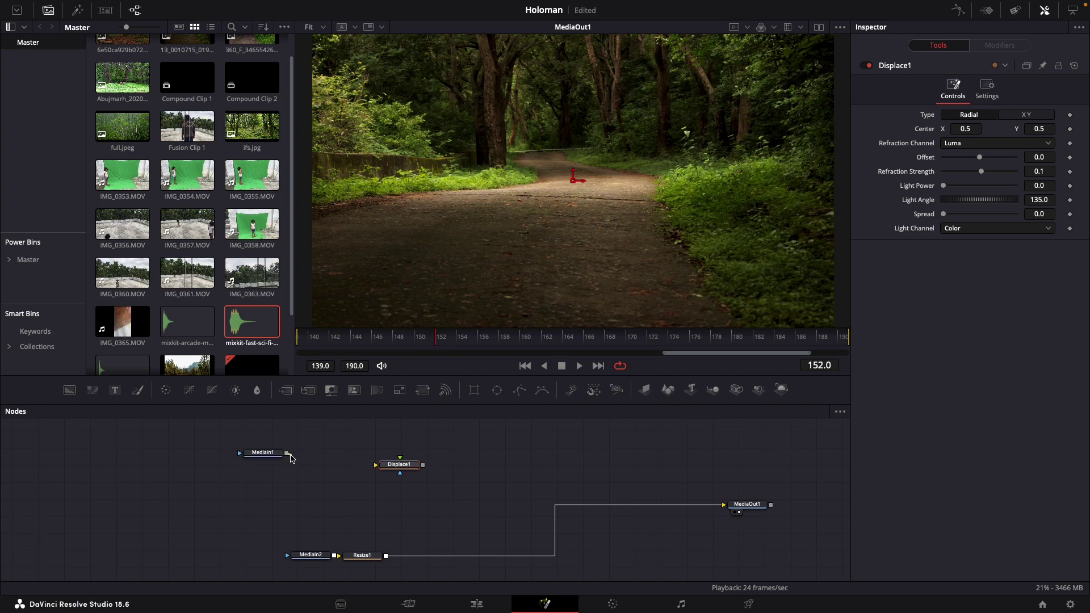
mouse_move(286, 453)
left_mouse_down()
mouse_move(399, 465)
mouse_move(422, 482)
left_mouse_up()
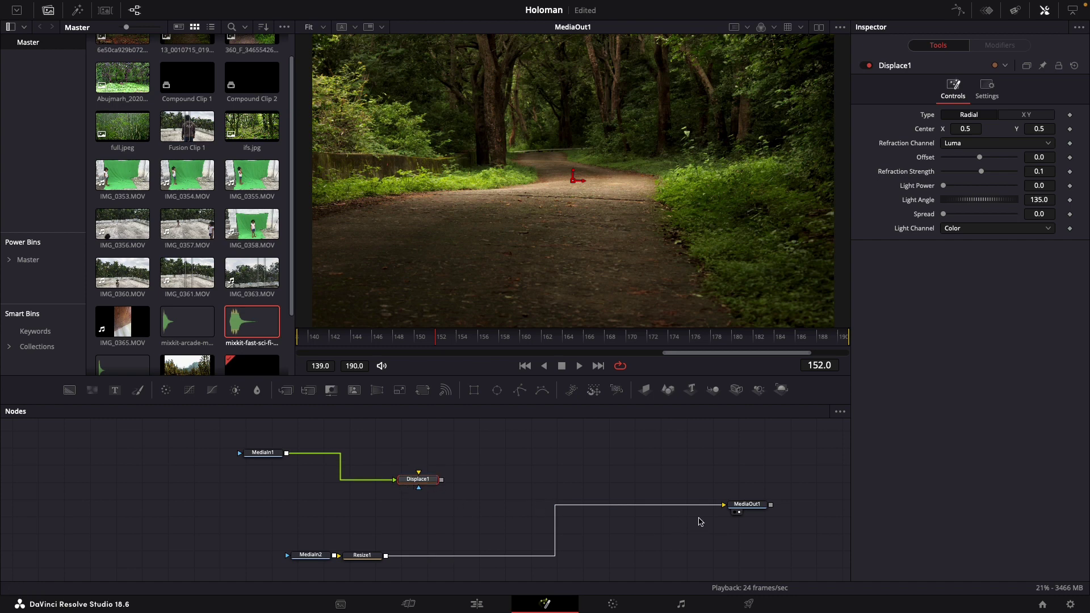
left_click_drag(713, 505, 410, 479)
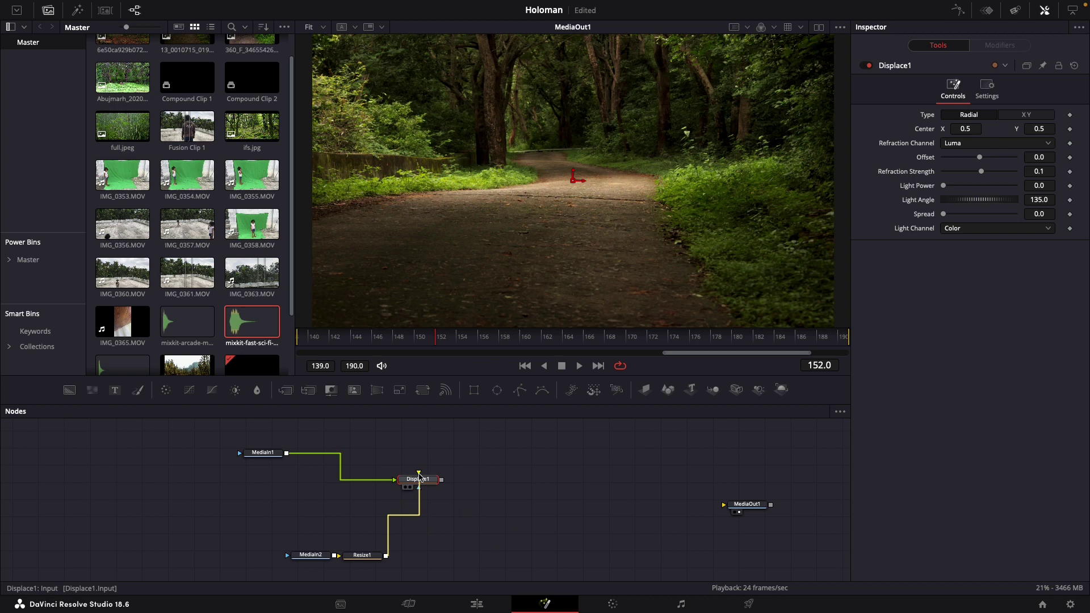
left_click_drag(428, 482, 726, 504)
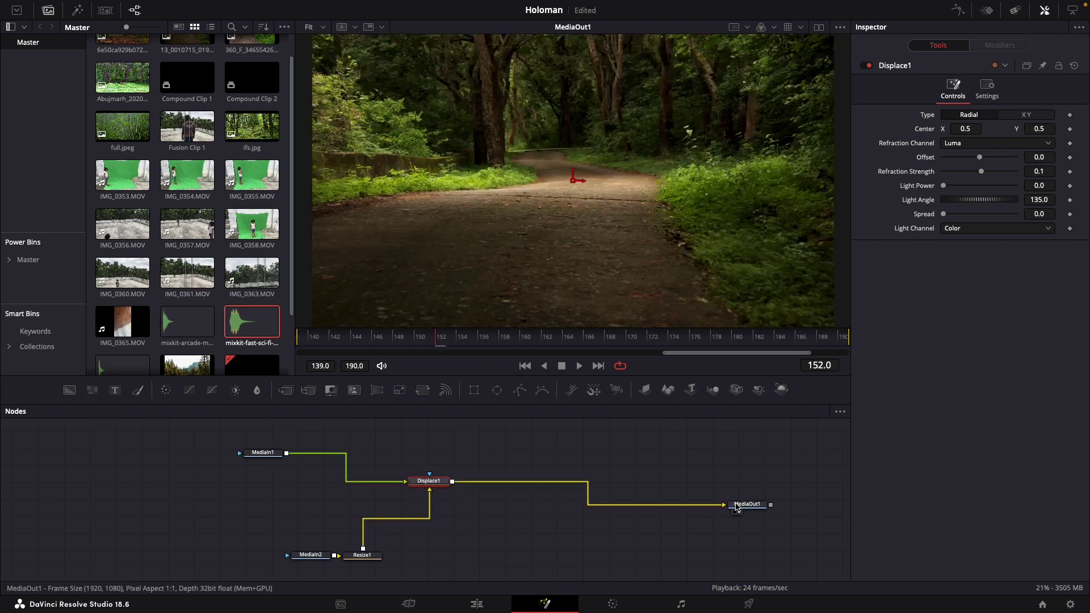
left_click_drag(748, 504, 744, 484)
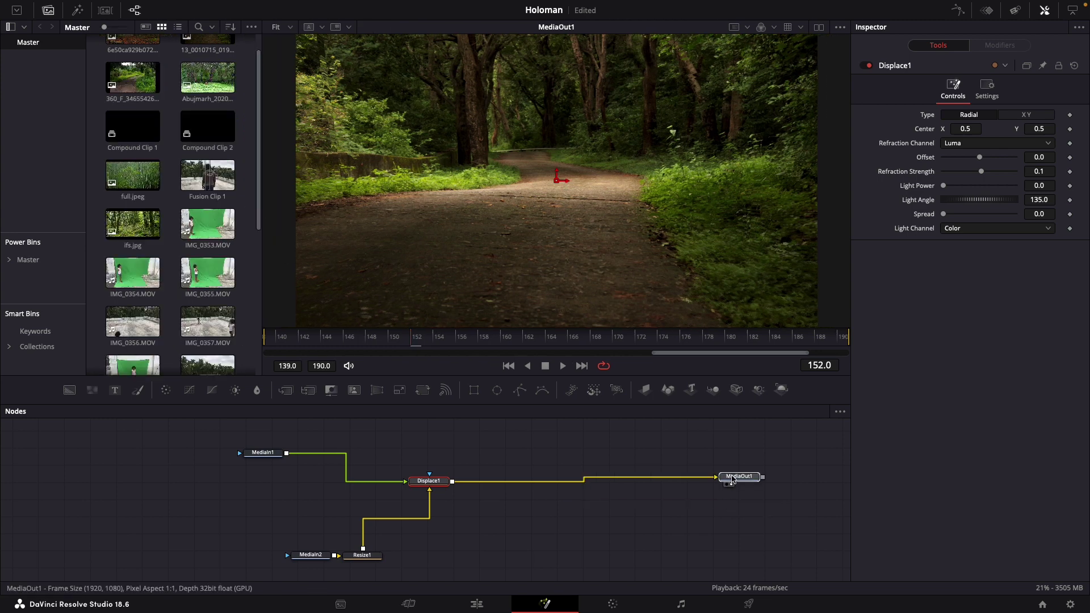
left_click_drag(271, 458, 276, 461)
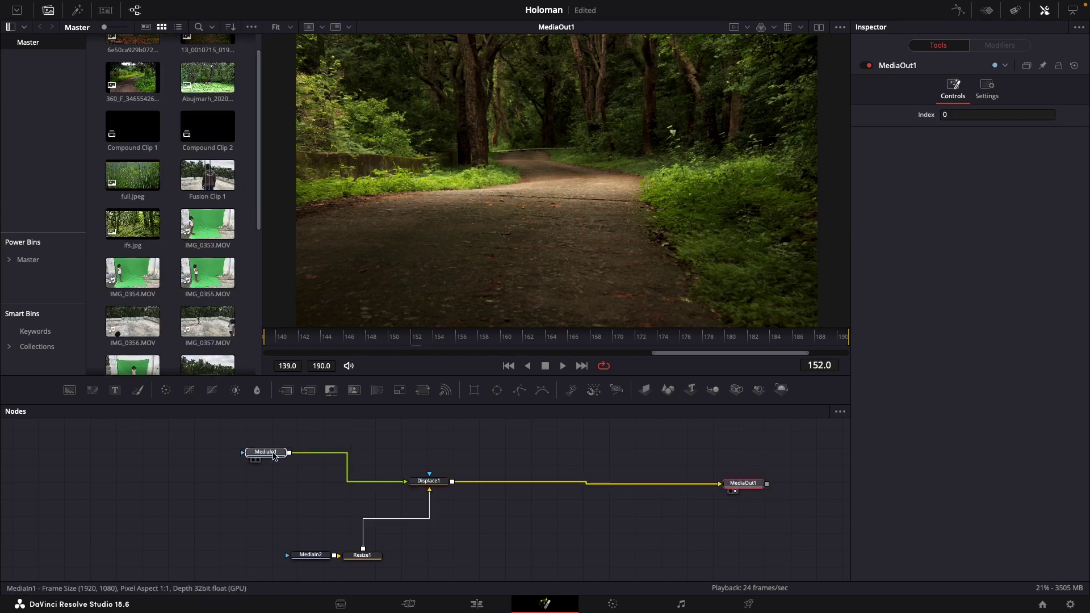
left_click(429, 486)
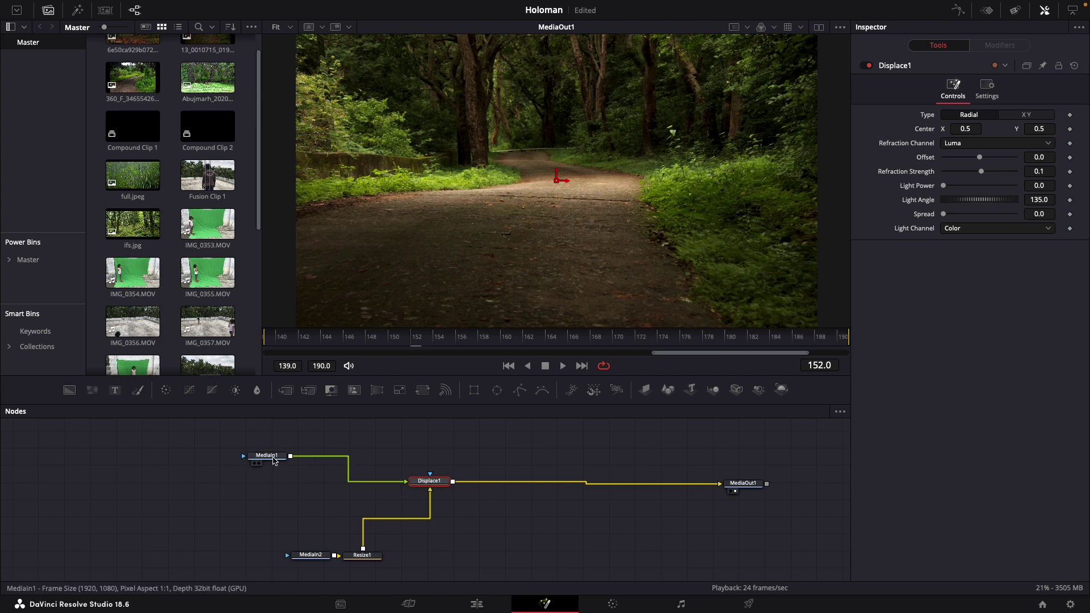
Move MediaIn1 left and show the original green-screen clip in the viewer
left_click_drag(274, 460, 258, 463)
left_click(258, 463)
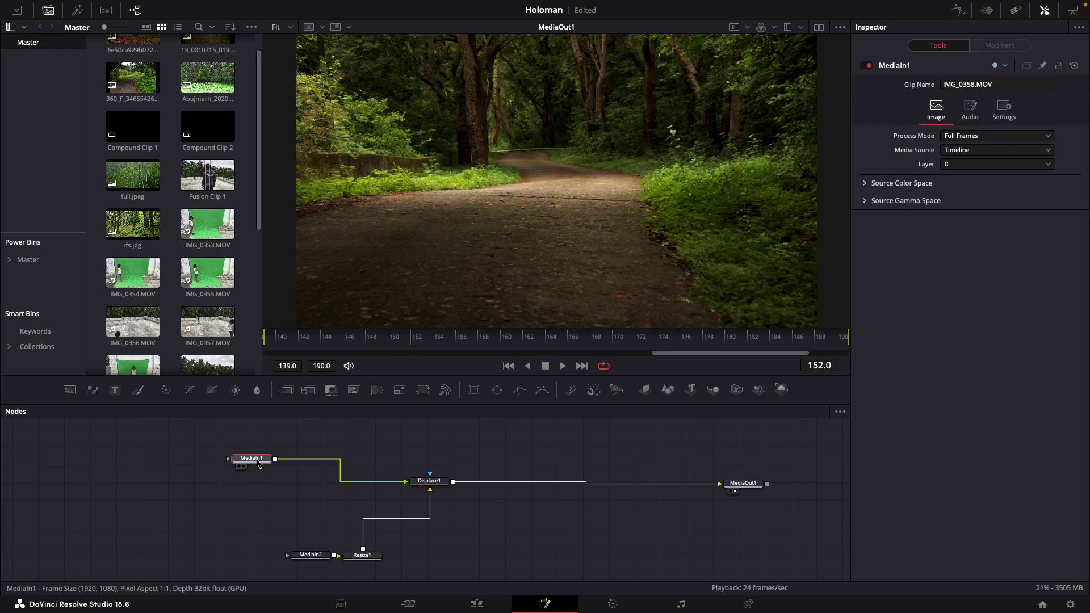
key("1")
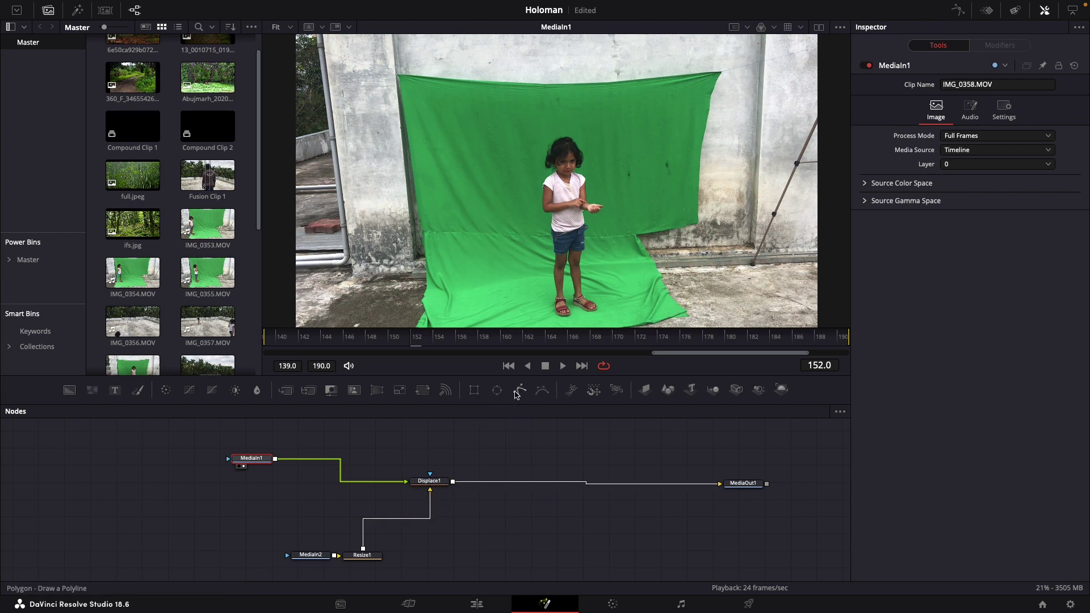
key("super+z")
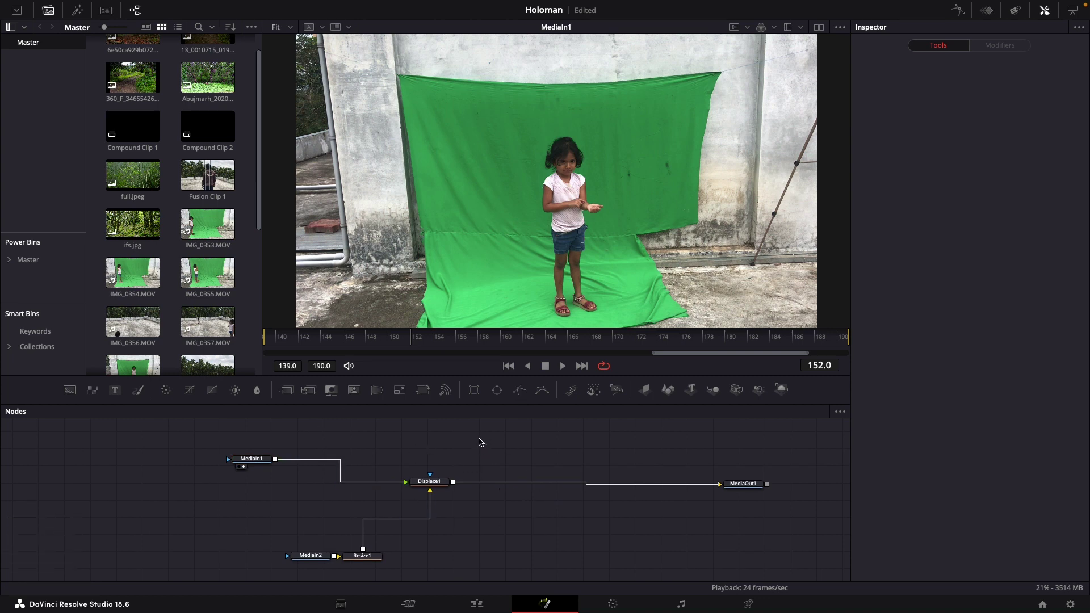
Start a Polygon mask, outlining the green screen's left side and top edge
left_click(521, 391)
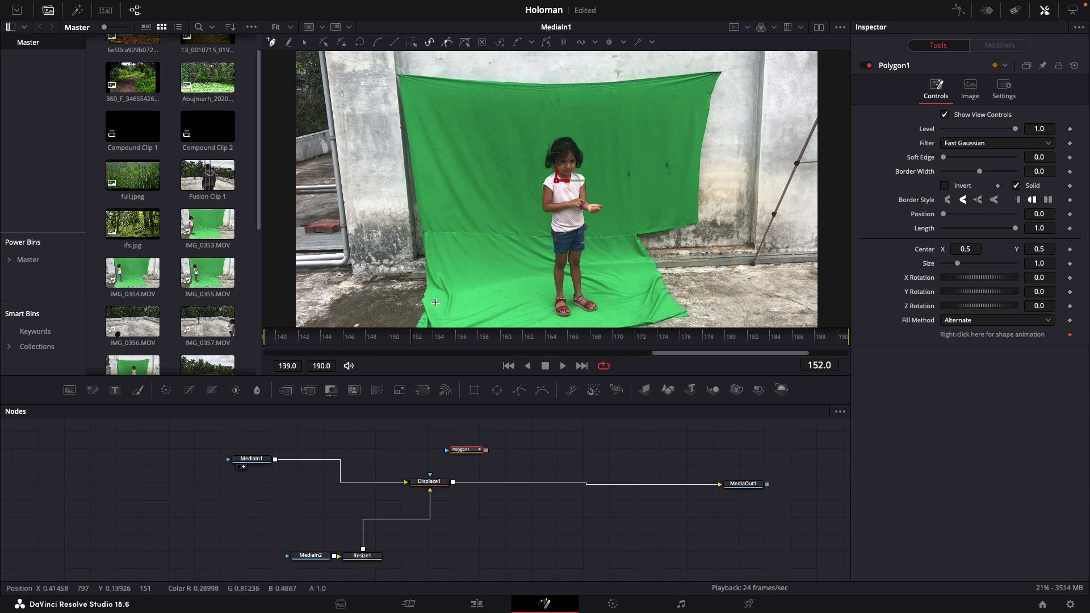
left_click(434, 235)
left_click(405, 81)
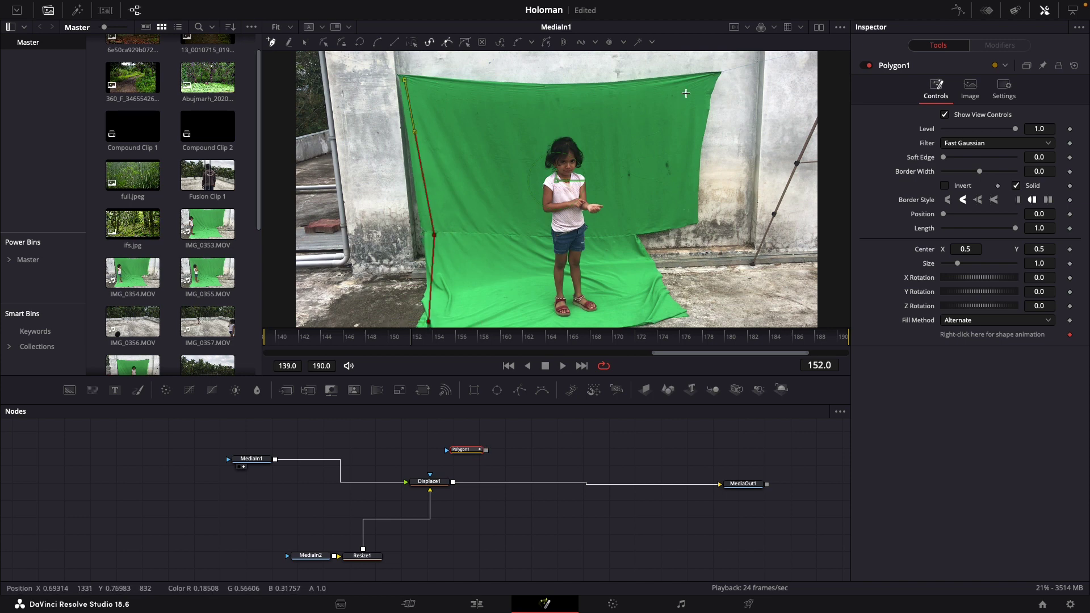
left_click(579, 89)
left_click(703, 78)
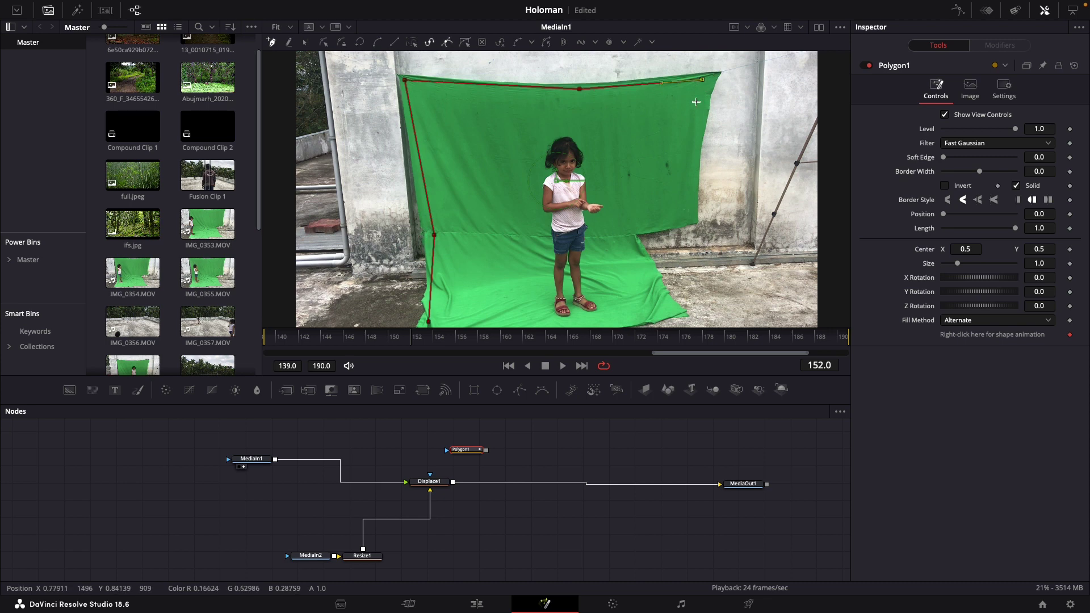
left_click(691, 214)
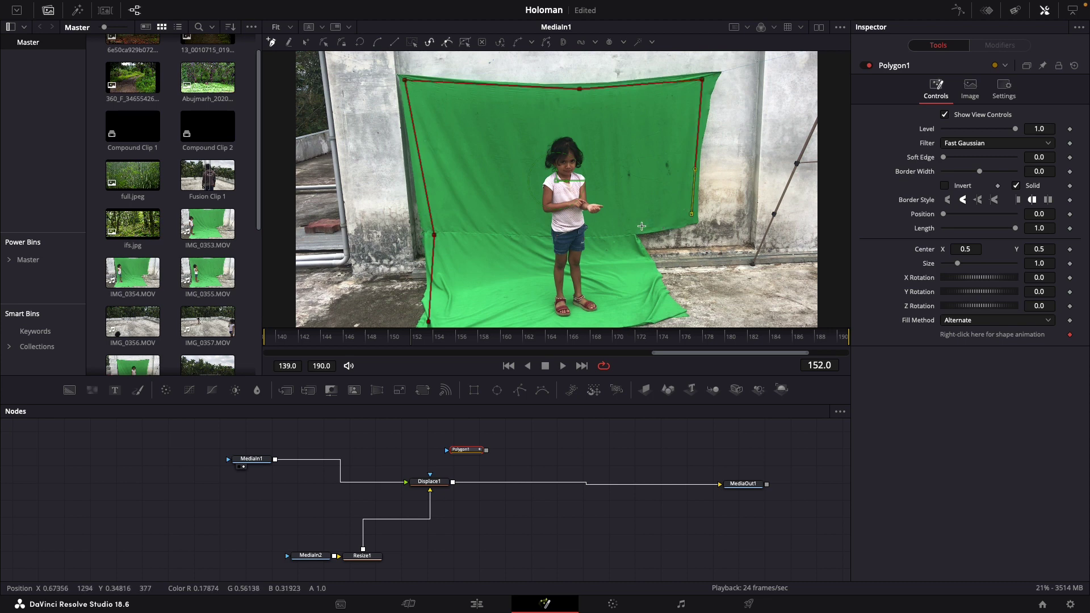
Finish the polygon down the cloth's right and bottom edges, close it, and connect it as Displace1's mask
left_click(635, 226)
left_click(628, 234)
left_click(664, 306)
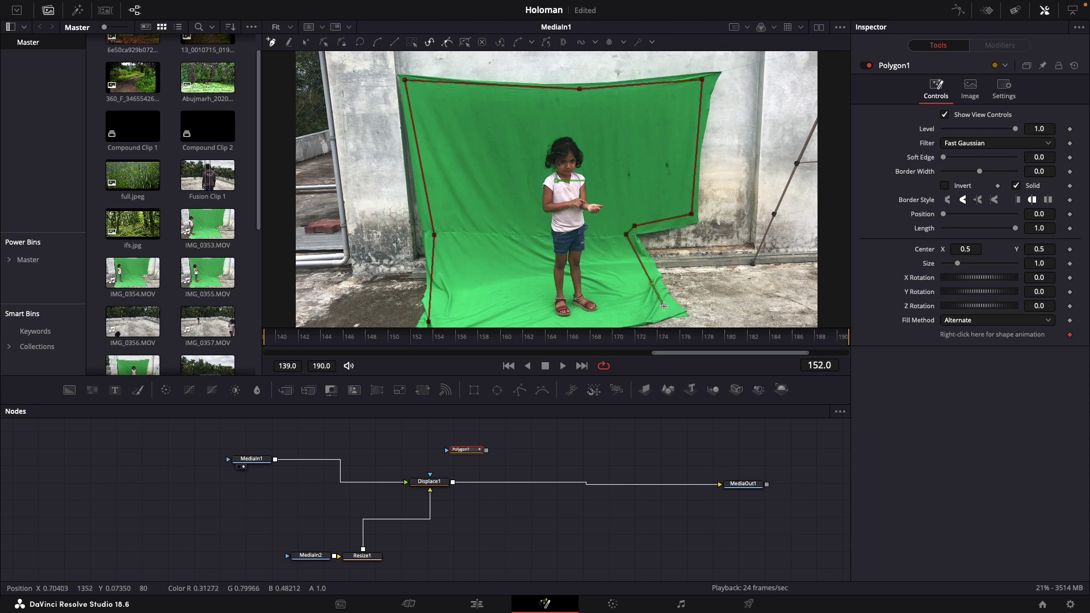
left_click(613, 324)
left_click(429, 323)
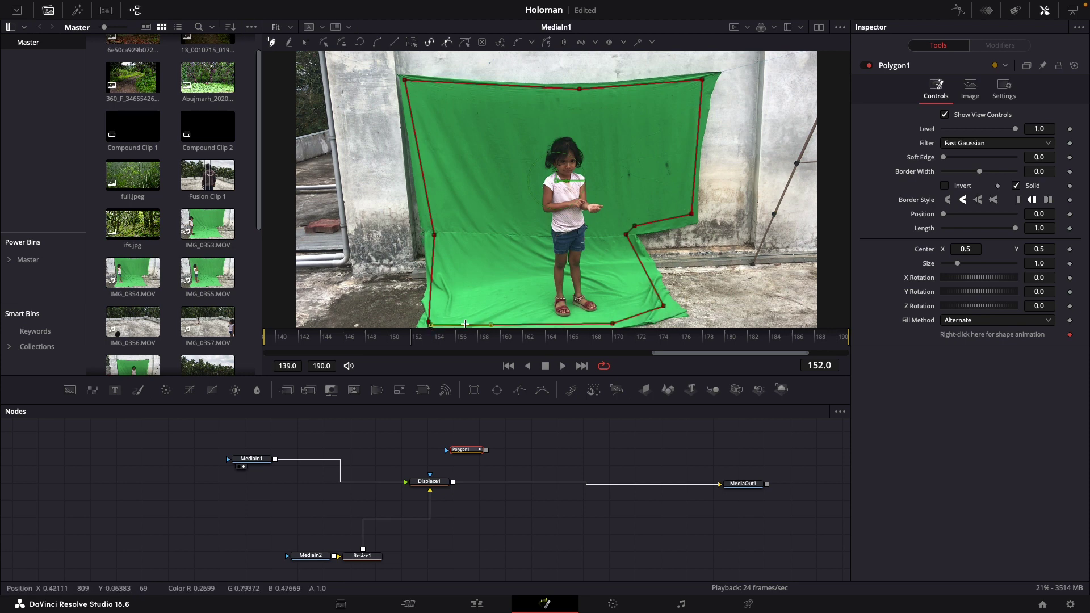
left_click(430, 323)
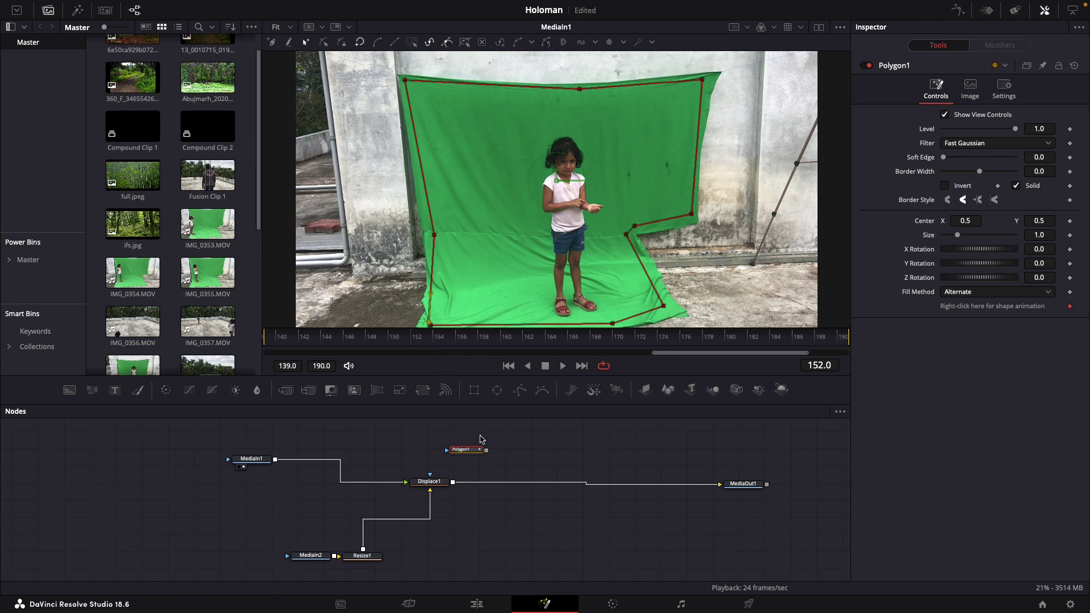
mouse_move(480, 450)
left_mouse_down()
mouse_move(468, 441)
mouse_move(430, 477)
left_mouse_up()
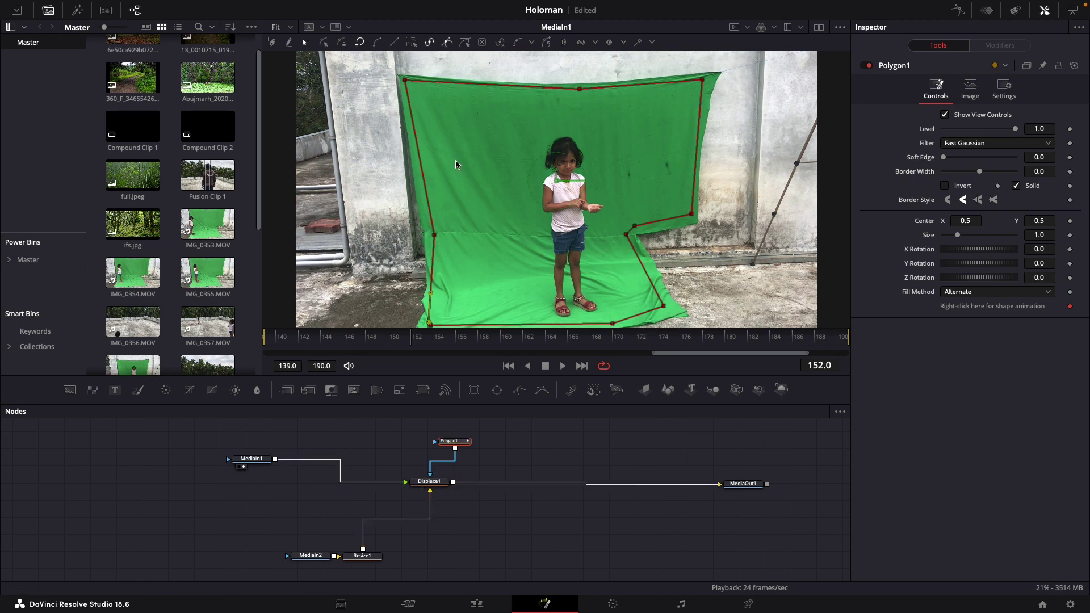
left_click_drag(262, 465, 231, 462)
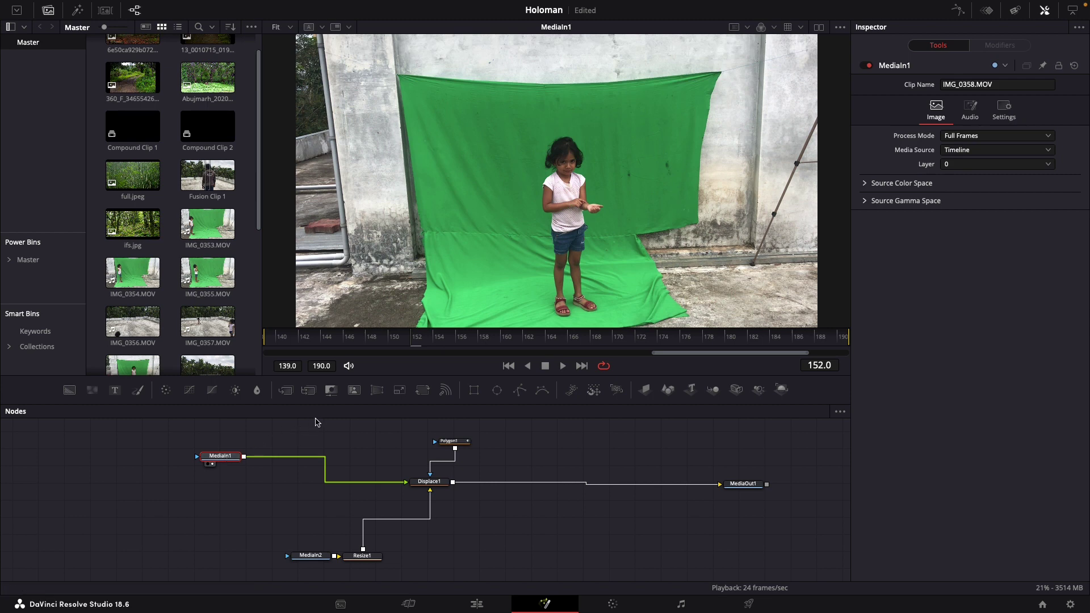
Add an UltraKeyer after MediaIn1 with background colour green 0.843 and check the keyed result
key("shift+space")
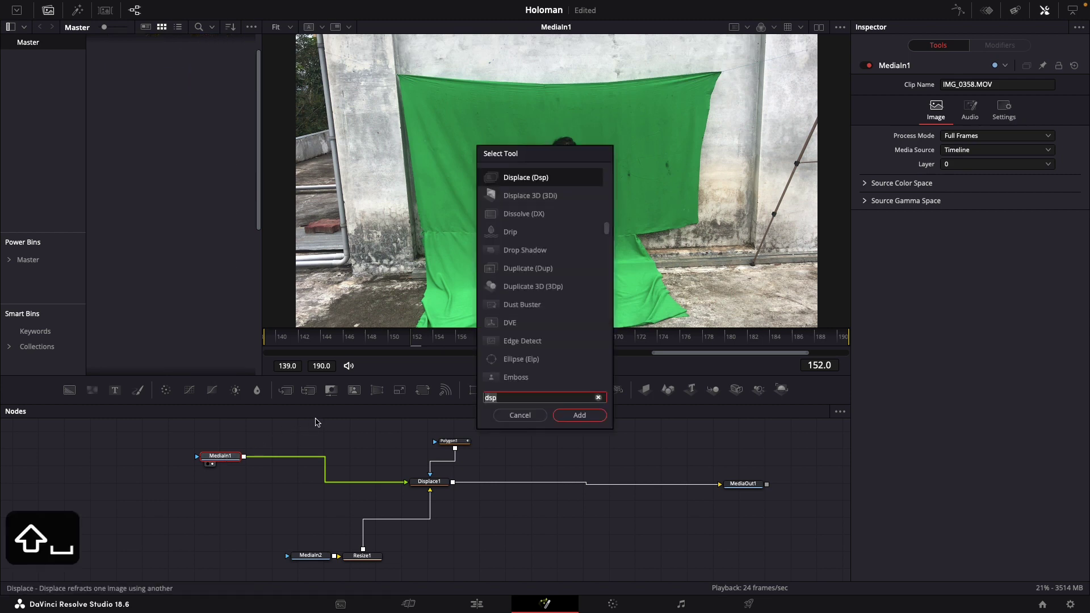
type("ultra")
key("Return")
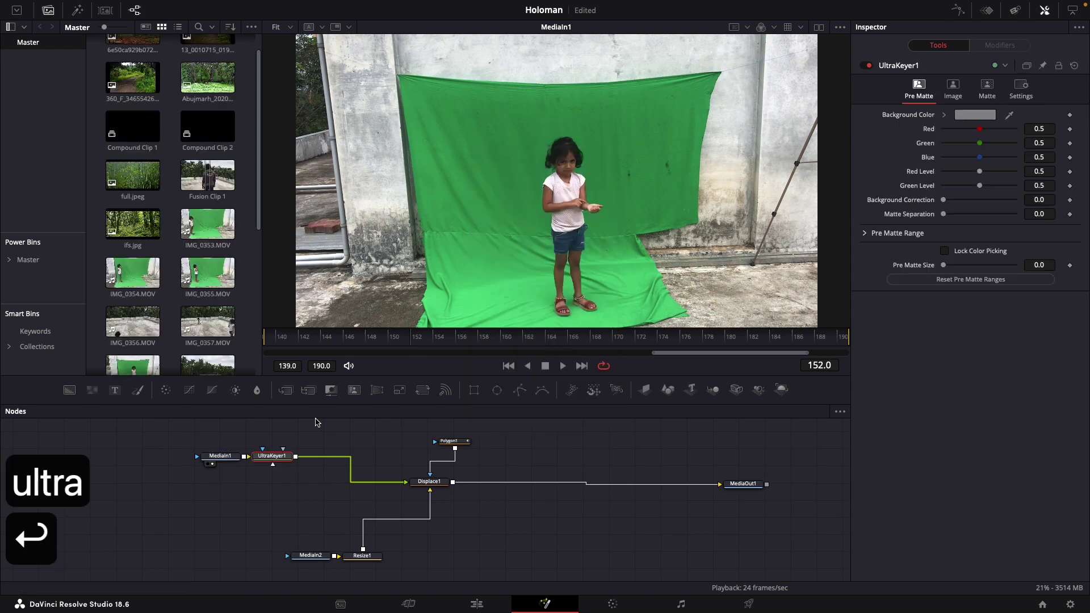
left_click_drag(283, 463, 351, 464)
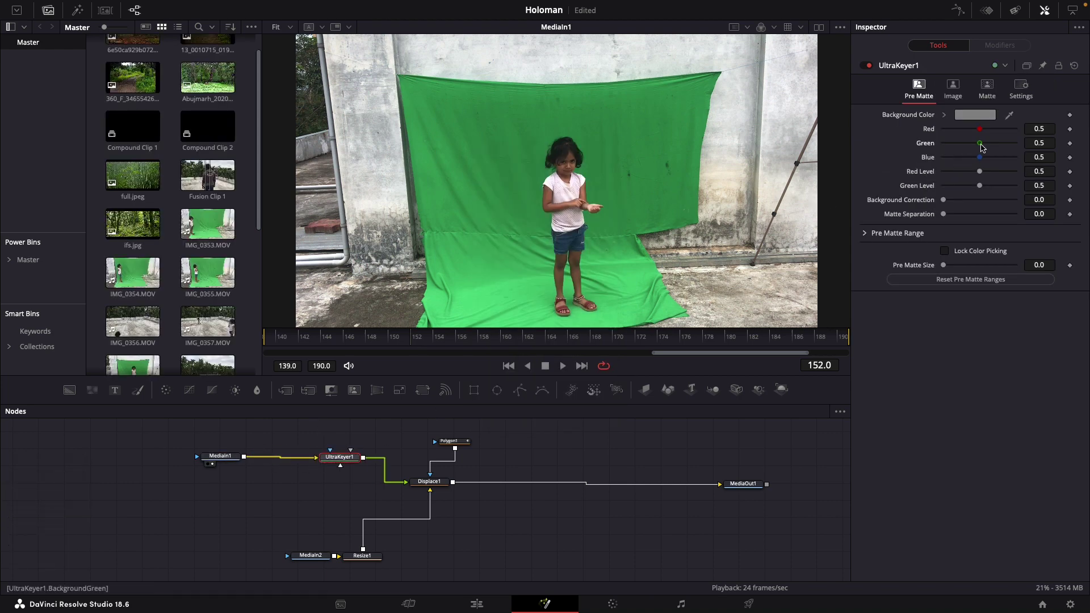
left_click_drag(979, 143, 1007, 145)
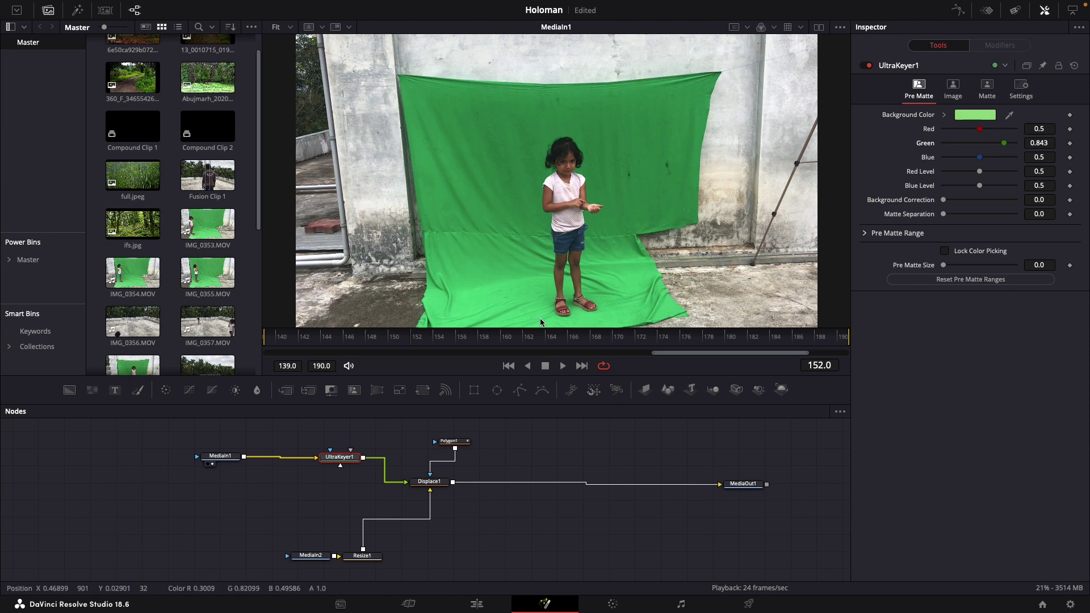
left_click(329, 465)
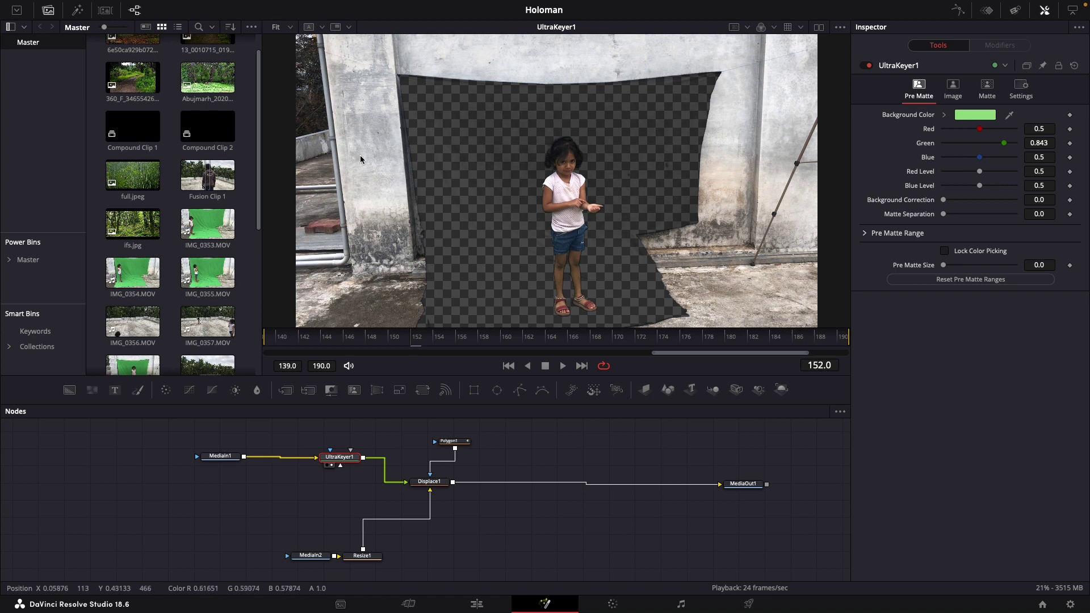
key("ctrl+z")
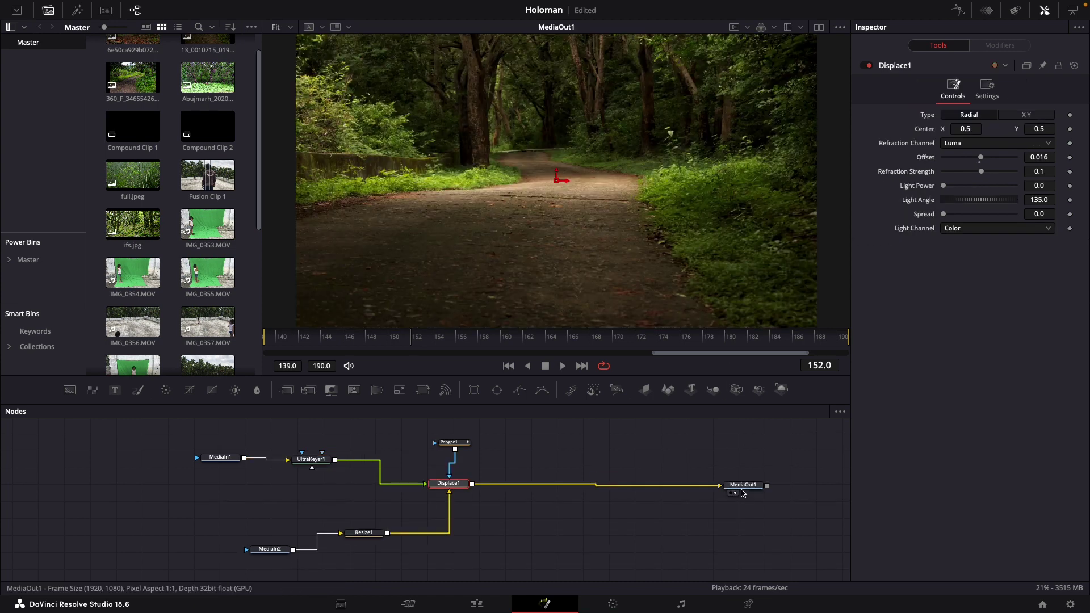
Set Displace1 refraction strength -0.19, light power 0.449, light angle 59.3 and offset 0.024
key("ctrl+z")
key("ctrl+z")
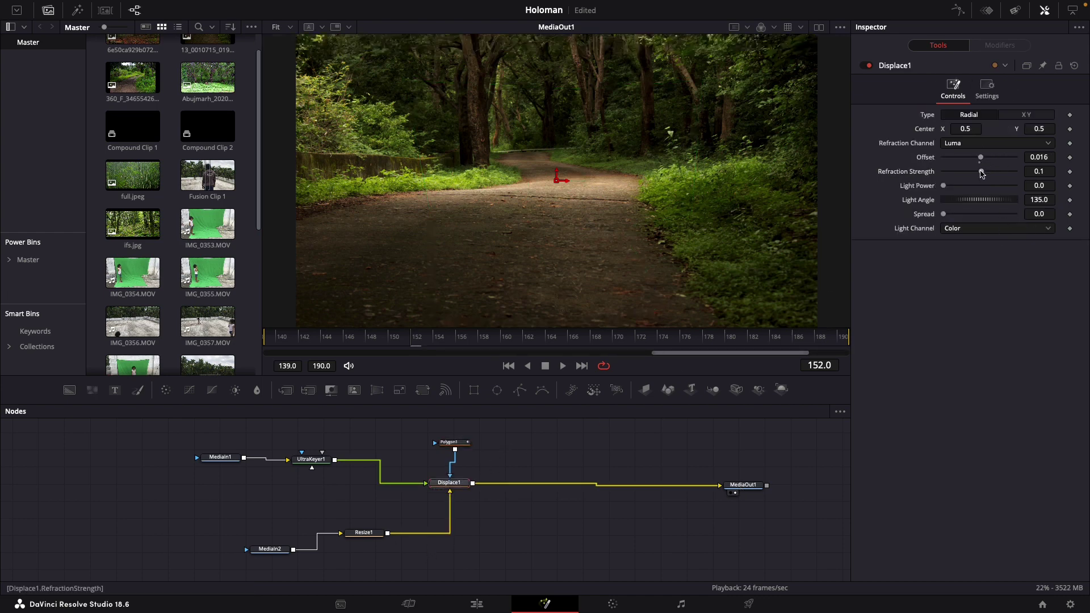
mouse_move(982, 173)
left_mouse_down()
mouse_move(994, 177)
mouse_move(927, 175)
mouse_move(980, 176)
mouse_move(975, 187)
left_mouse_up()
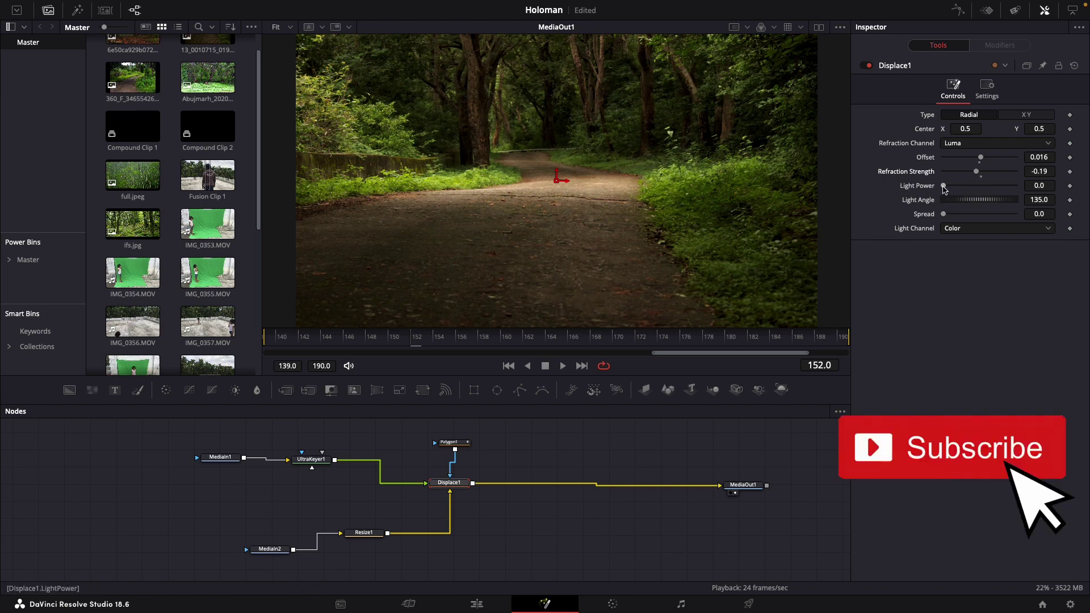
mouse_move(943, 185)
left_mouse_down()
mouse_move(974, 176)
mouse_move(943, 193)
mouse_move(945, 215)
left_mouse_up()
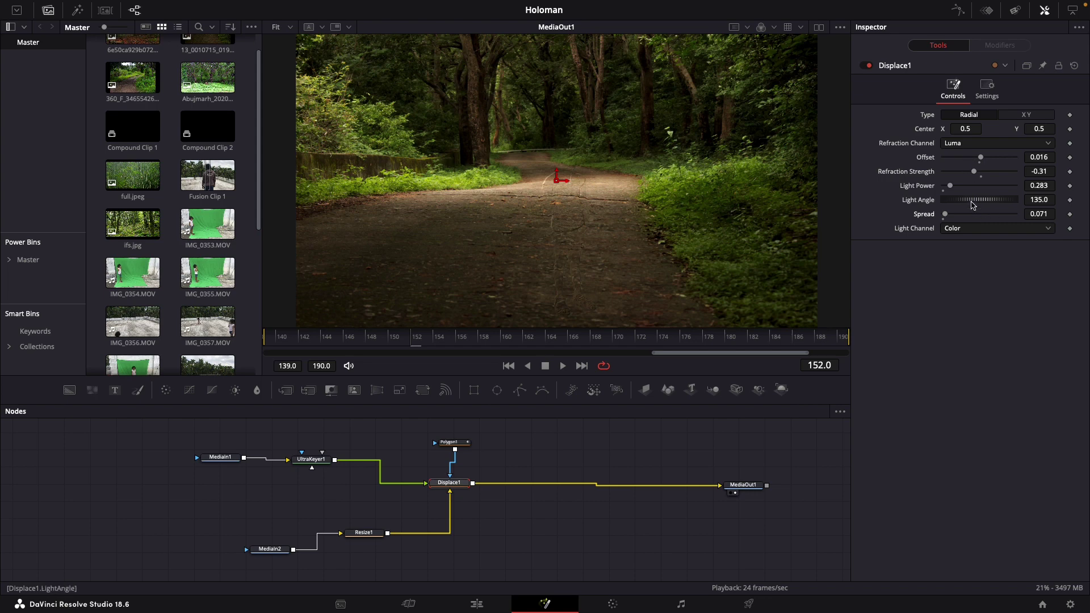
mouse_move(971, 205)
left_mouse_down()
mouse_move(984, 204)
mouse_move(942, 202)
mouse_move(963, 203)
left_mouse_up()
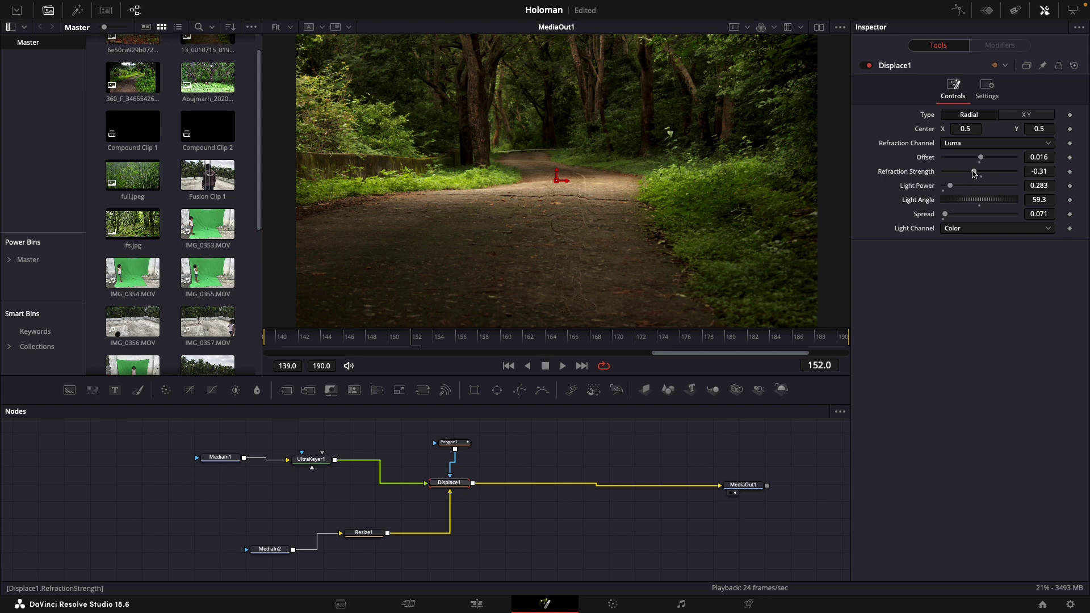
mouse_move(974, 170)
left_mouse_down()
mouse_move(1022, 175)
mouse_move(976, 187)
left_mouse_up()
left_click_drag(983, 160, 985, 164)
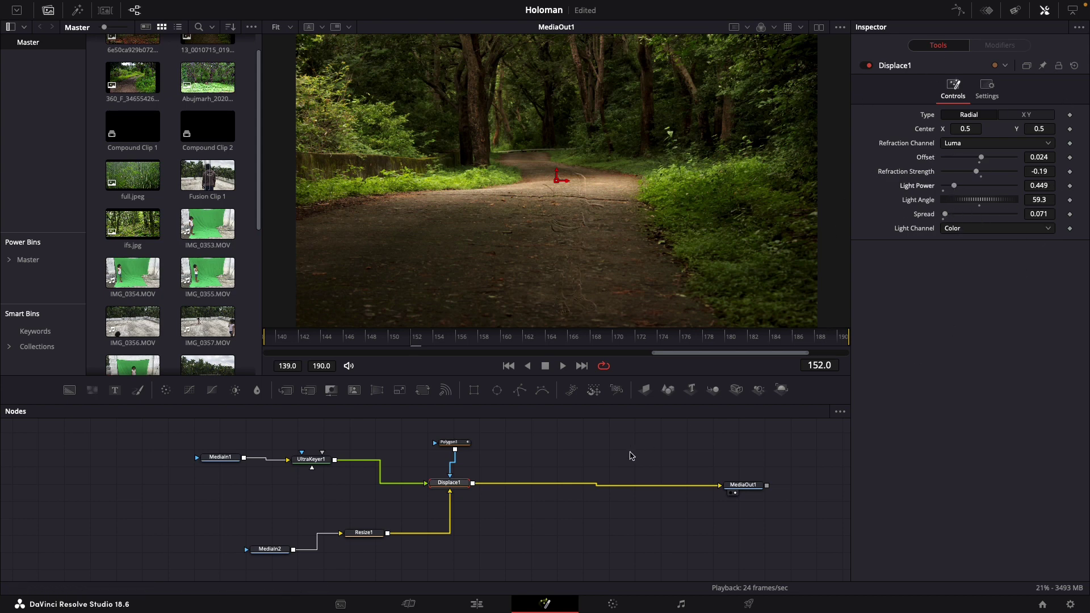
Play back the hologram clip on the Edit page from about 06:27
left_click(477, 604)
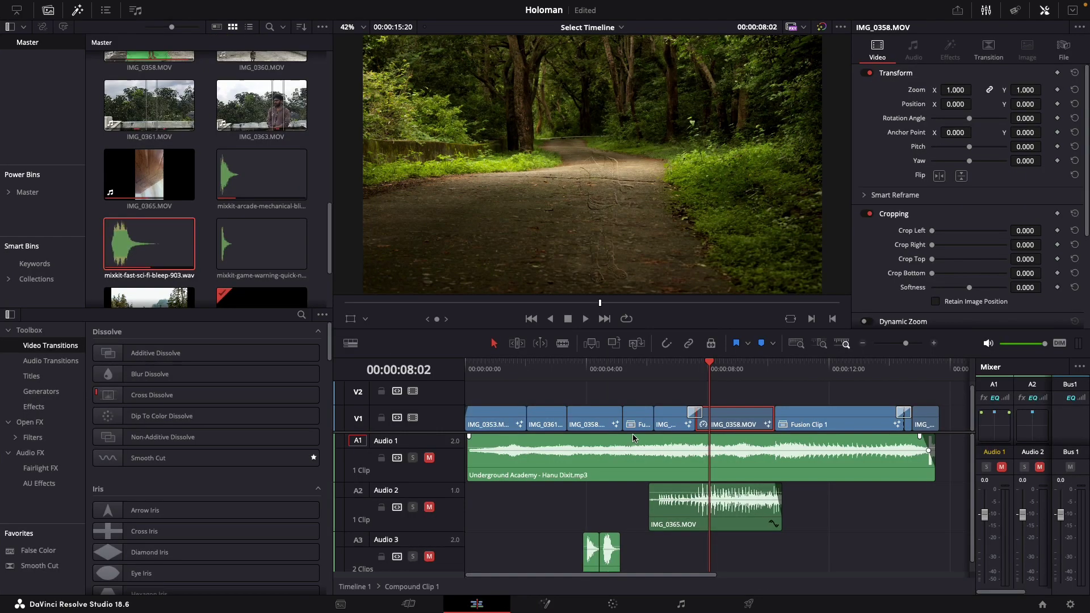
left_click(676, 369)
key("space")
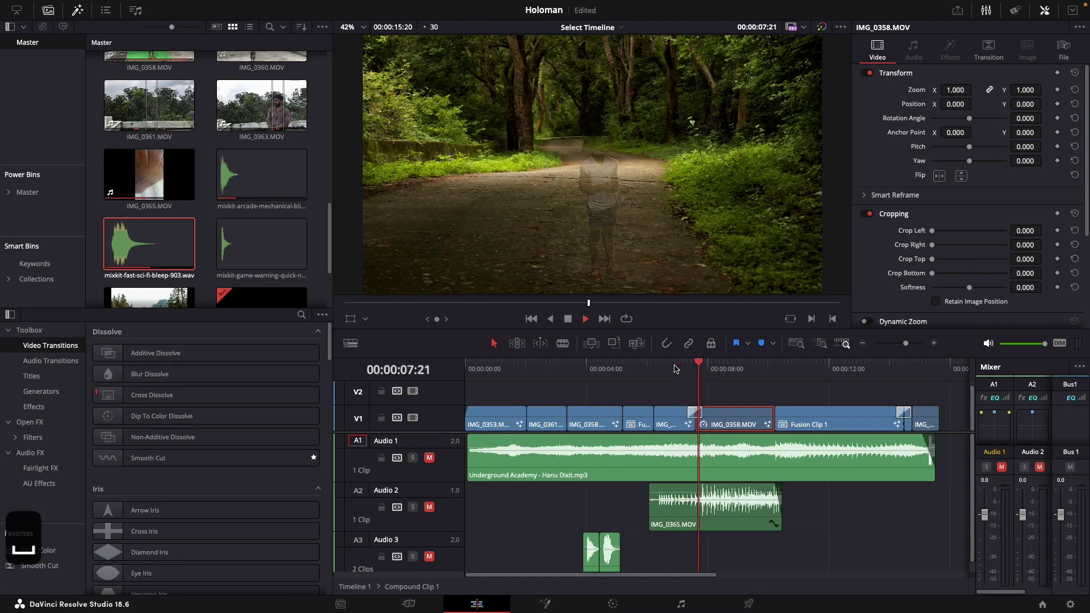
key("space")
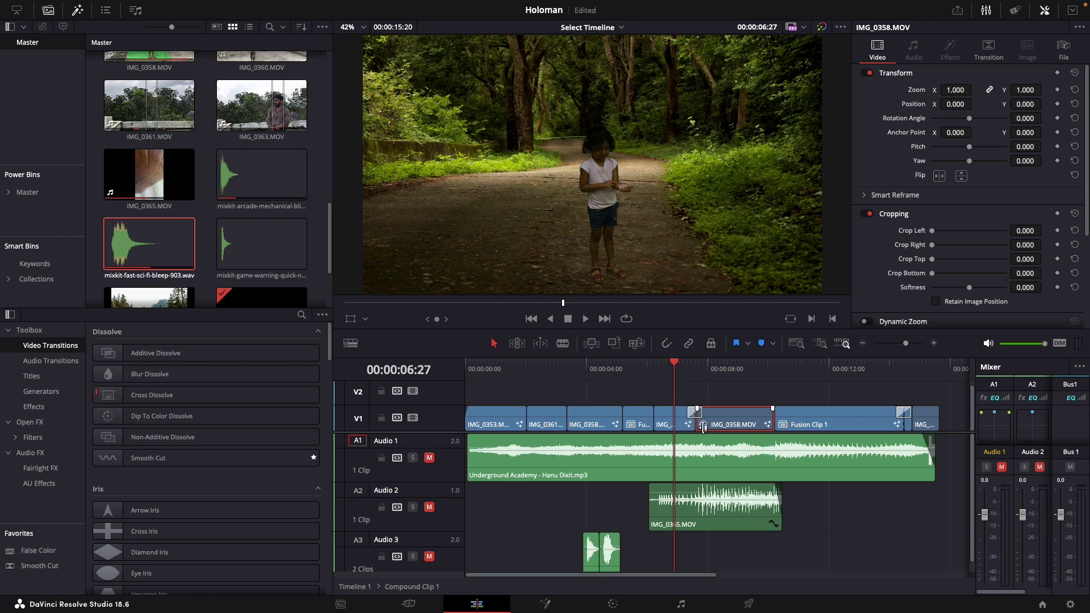
Delete the short clip before IMG_0358.MOV, replay, and park the playhead at 07:18
left_click(688, 426)
key("space")
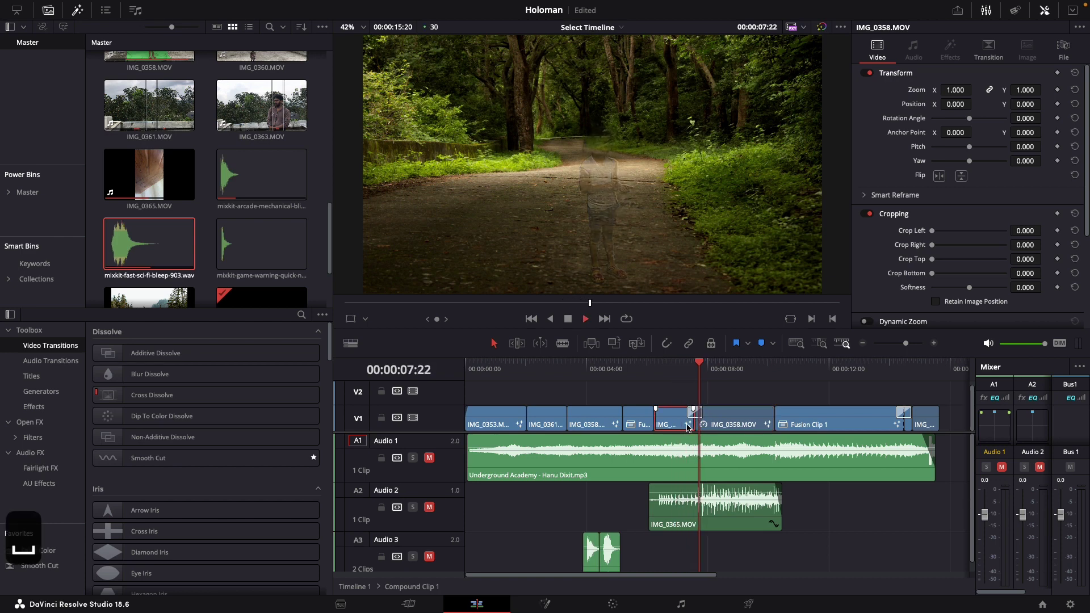
key("BackSpace")
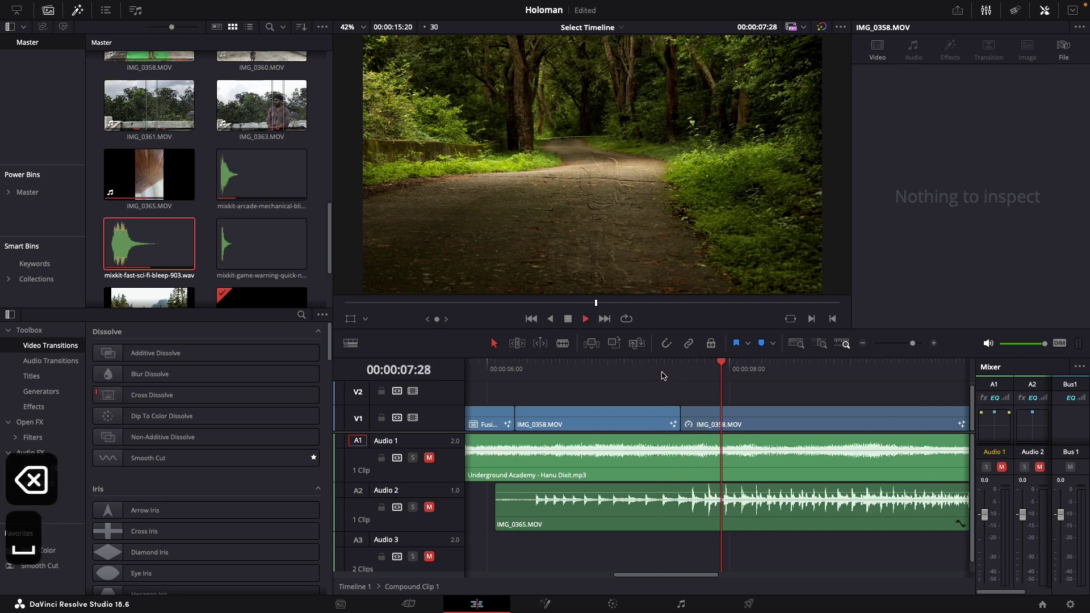
left_click(649, 375)
left_click(649, 375)
key("space")
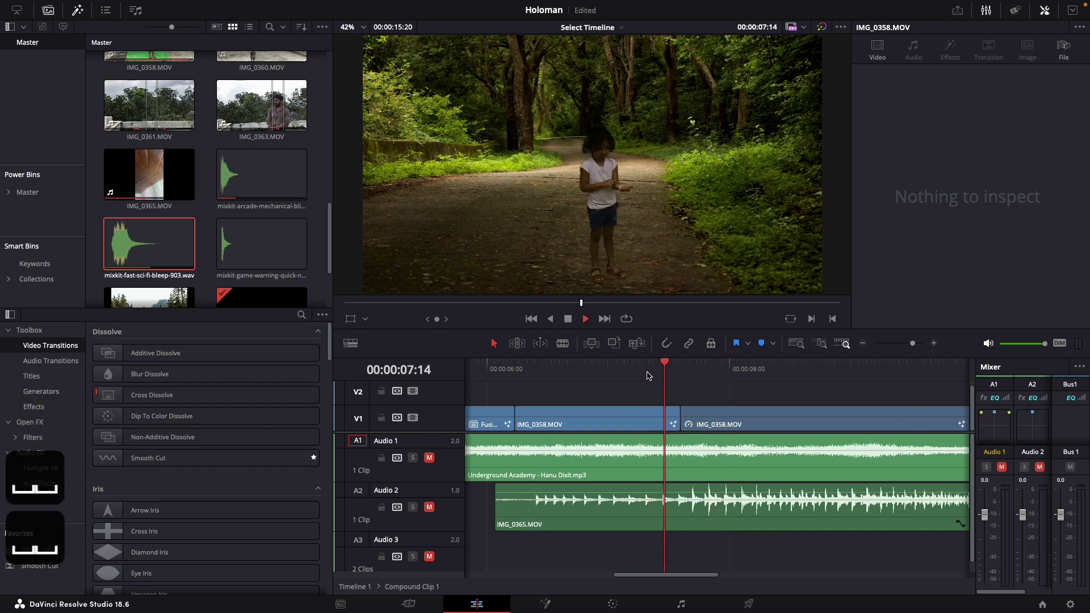
key("space")
left_click(681, 373)
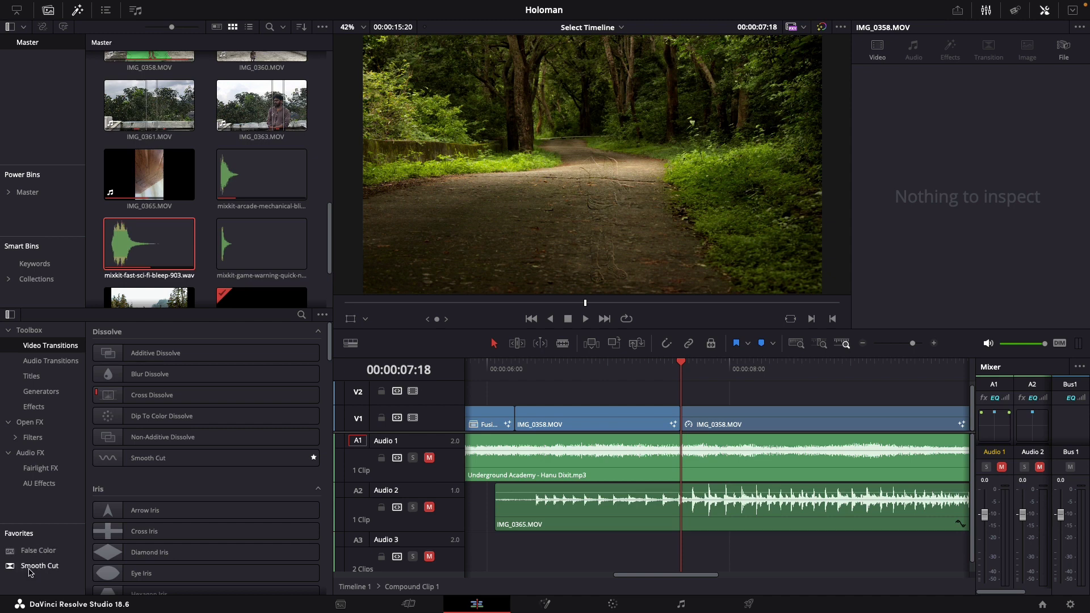
Apply the Smooth Cut transition between the two IMG_0358.MOV clips and preview it
left_click(277, 374)
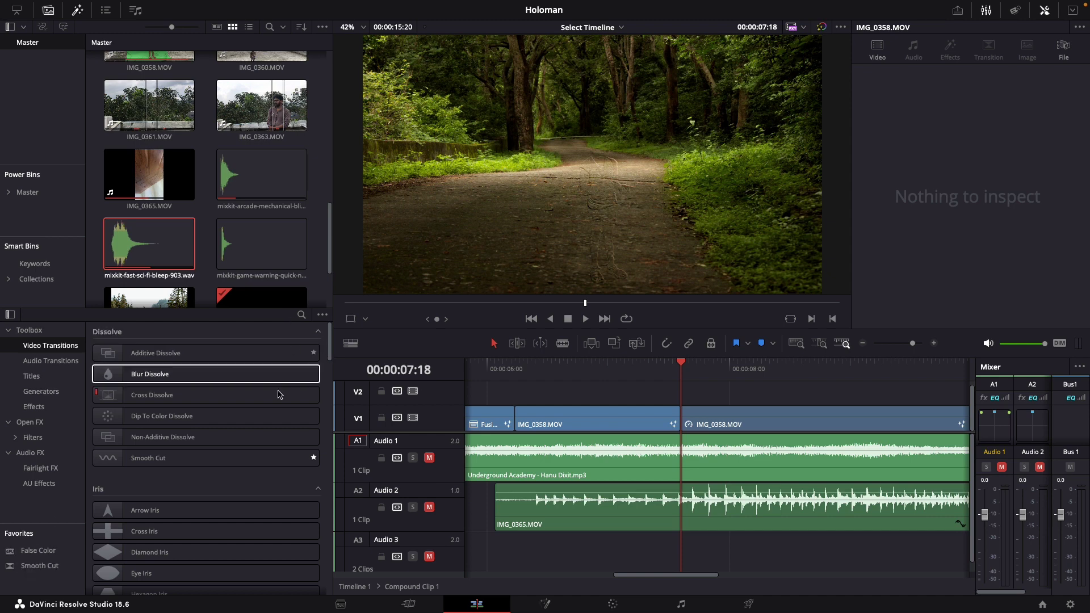
left_click(40, 566)
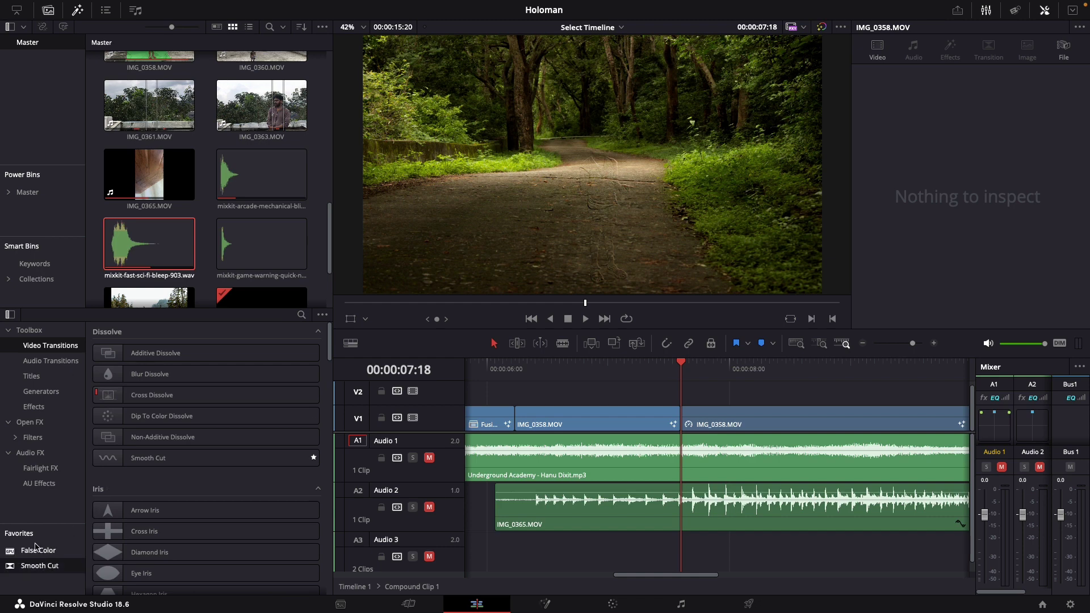
left_click_drag(39, 566, 355, 594)
left_click_drag(652, 426, 679, 423)
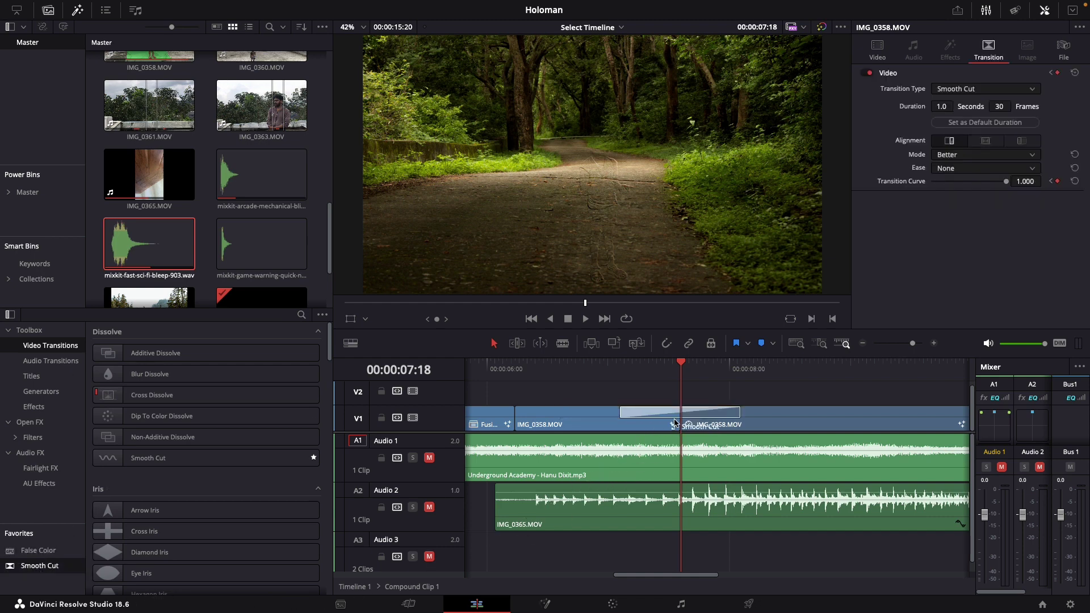
left_click(607, 369)
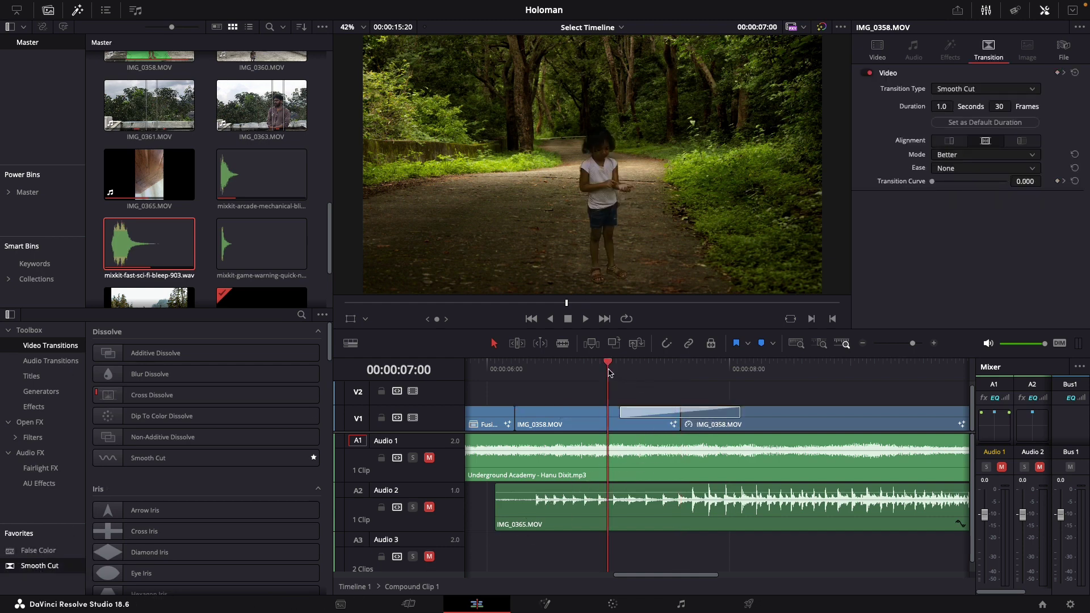
key("space")
key("space")
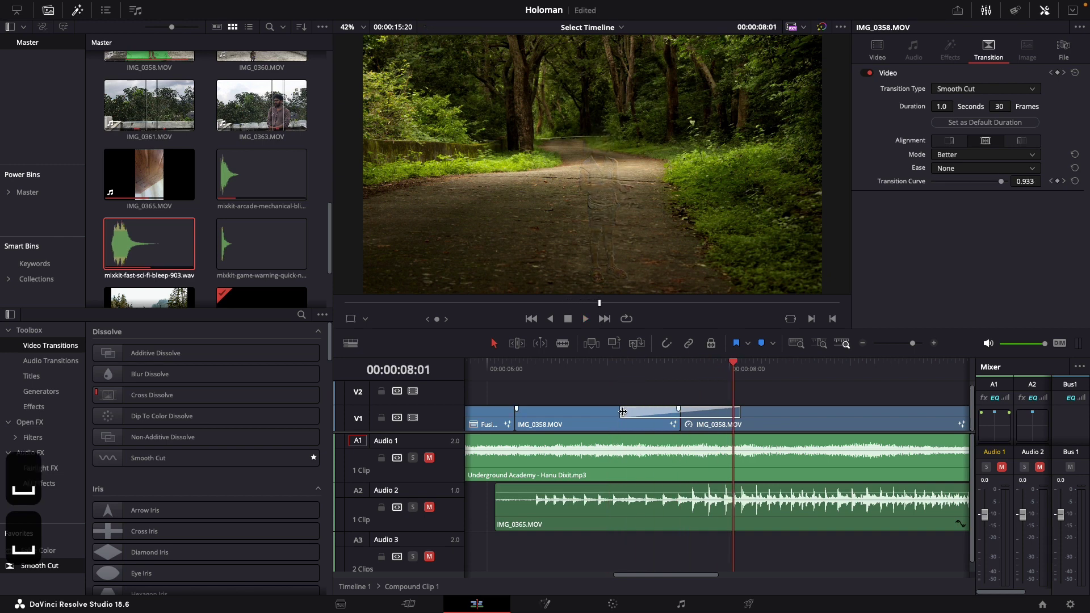
Shorten the Smooth Cut to 0.5 seconds and play it back
left_click_drag(623, 411, 652, 412)
left_click(628, 368)
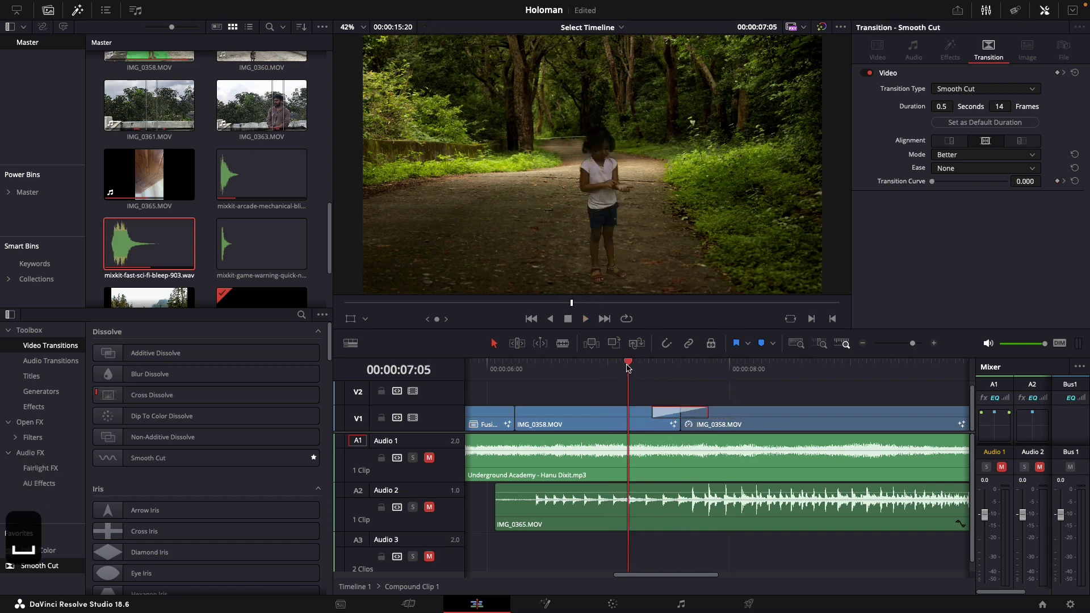
key("space")
left_click(628, 368)
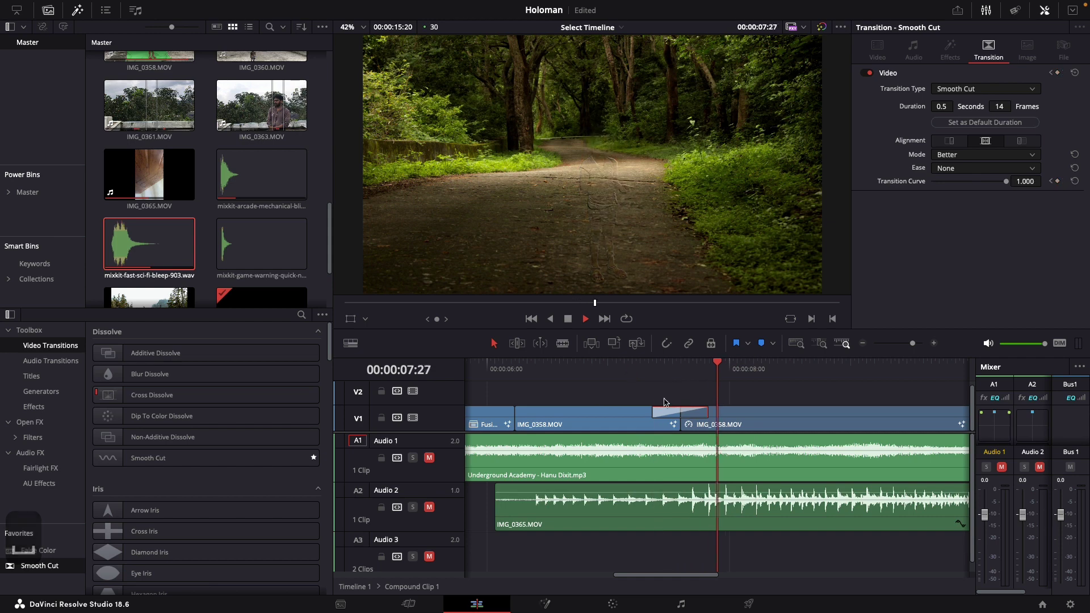
key("space")
Trim the Smooth Cut further to 0.4 seconds (12 frames) and replay it
left_click_drag(653, 412, 657, 412)
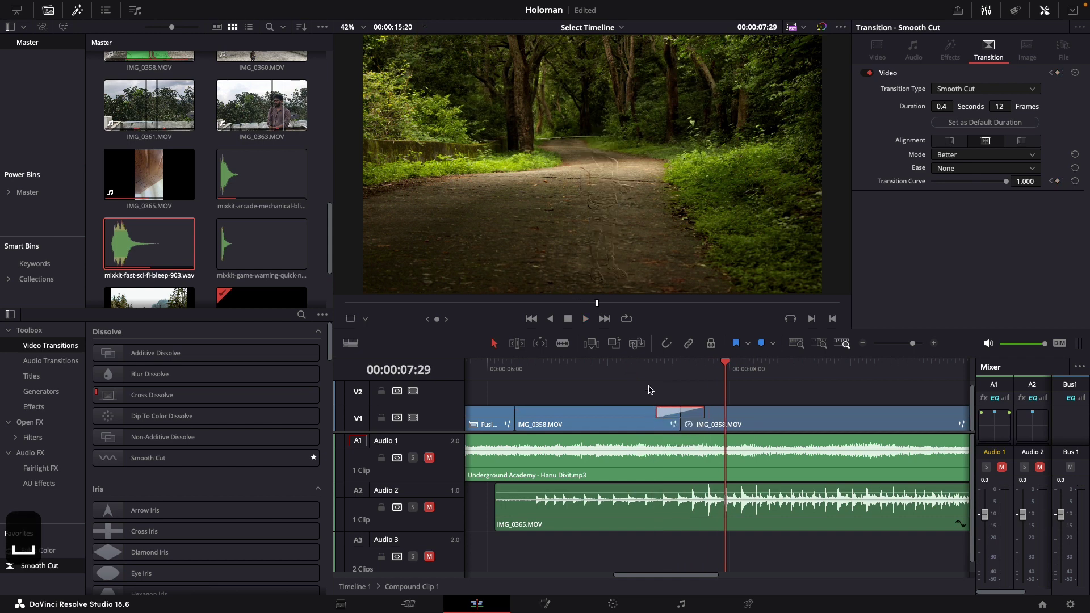
left_click(629, 369)
key("space")
left_click(632, 375)
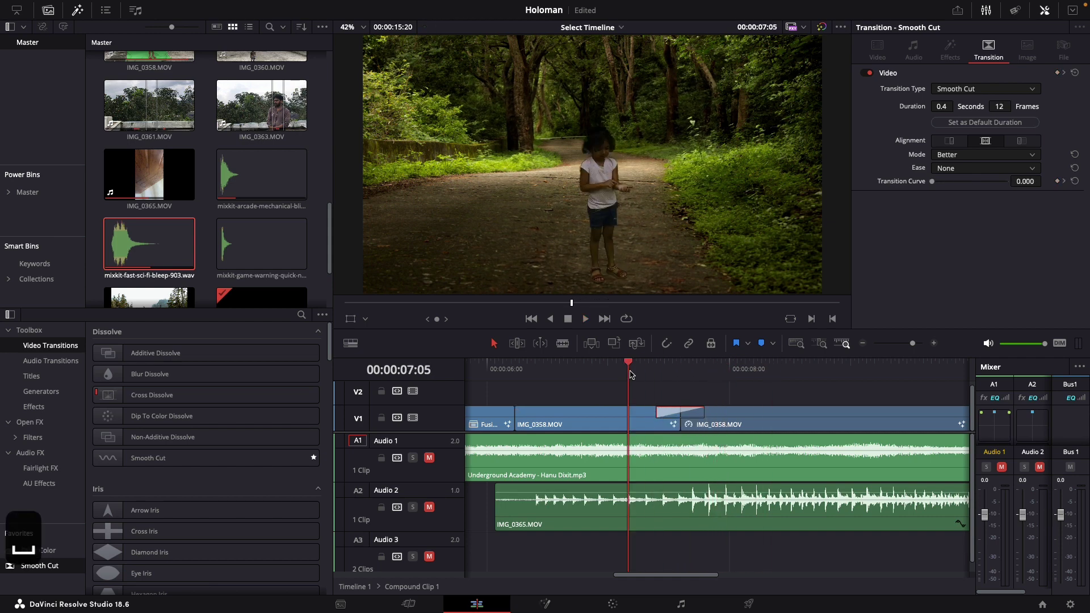
left_click(632, 375)
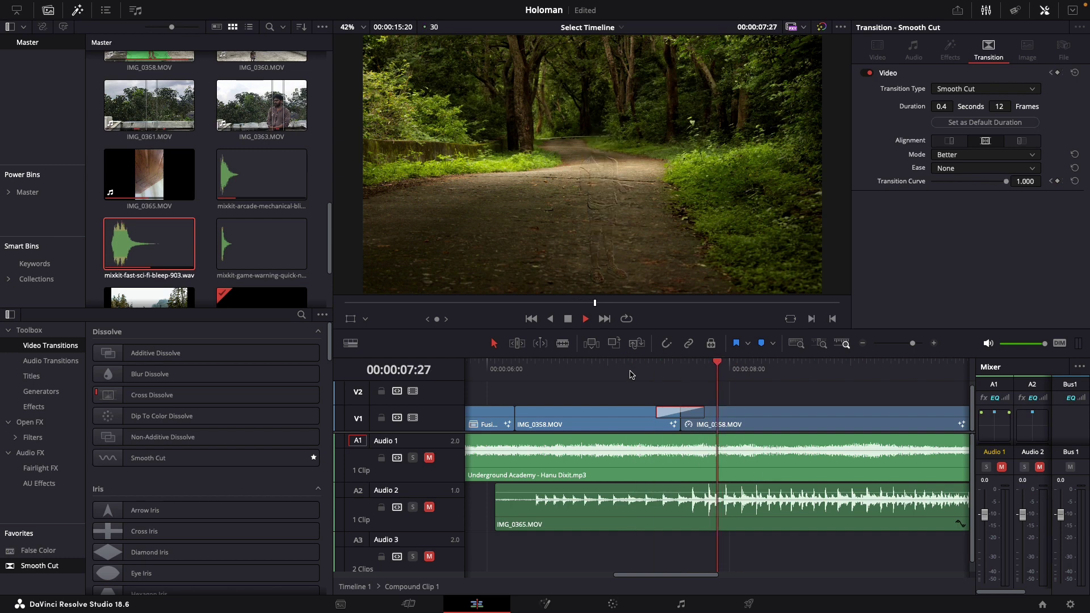
key("space")
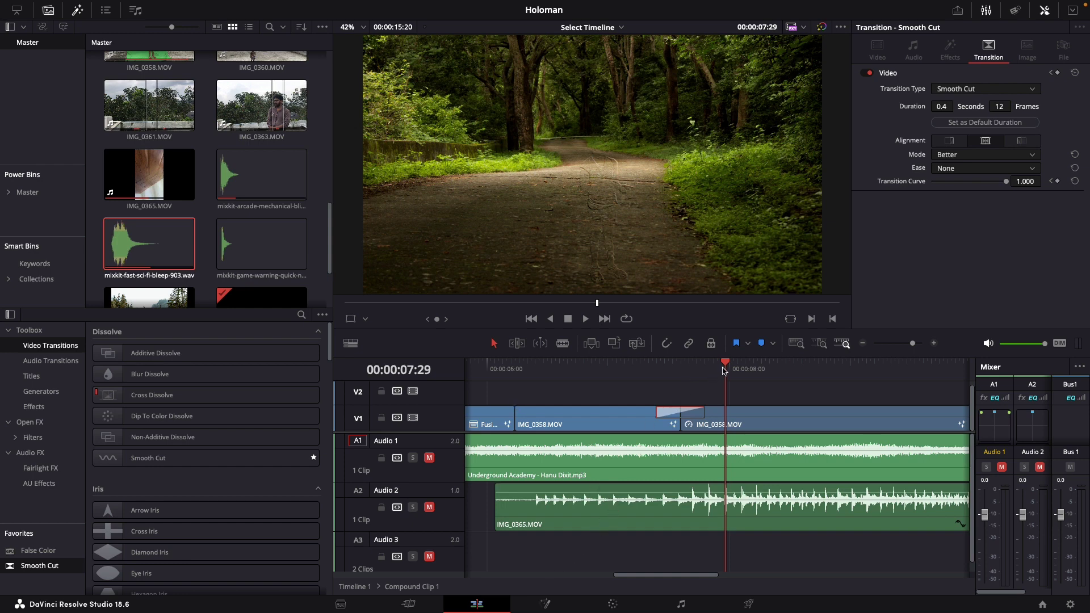
Scrub back and play through the 0.4-second transition once more
left_click_drag(726, 368, 627, 391)
key("space")
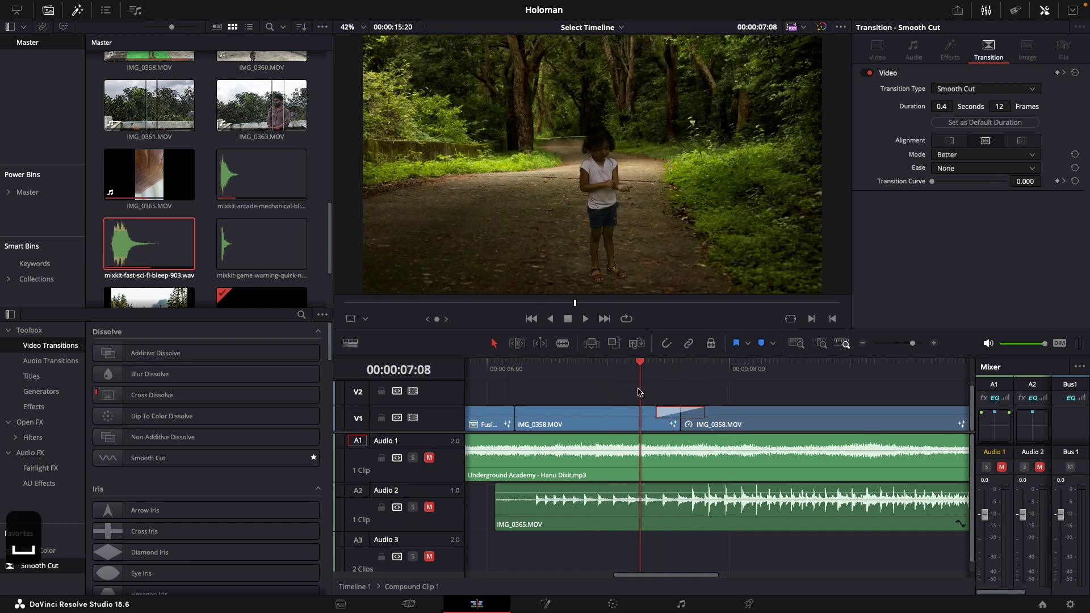
key("space")
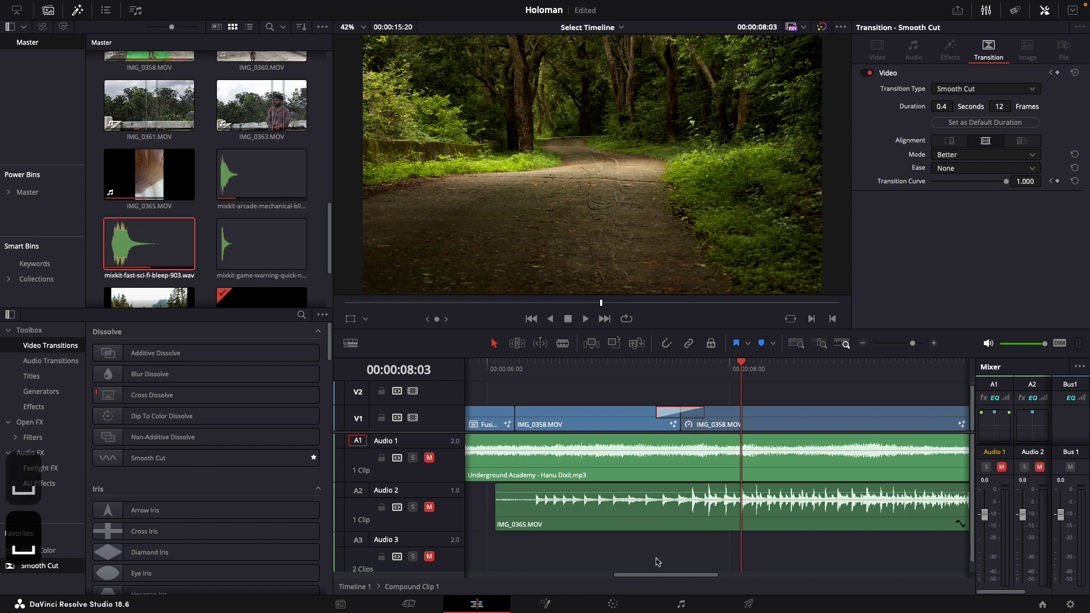
left_click_drag(659, 574, 827, 574)
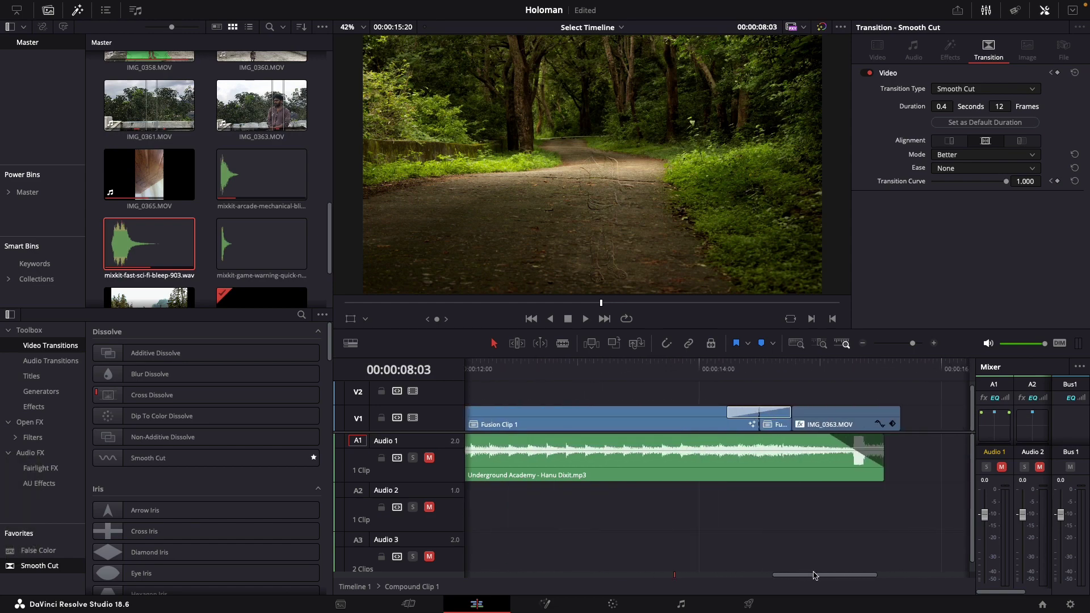
Play the timeline from 14:00 through the Smooth Cut after Fusion Clip 1
left_click(702, 370)
key("space")
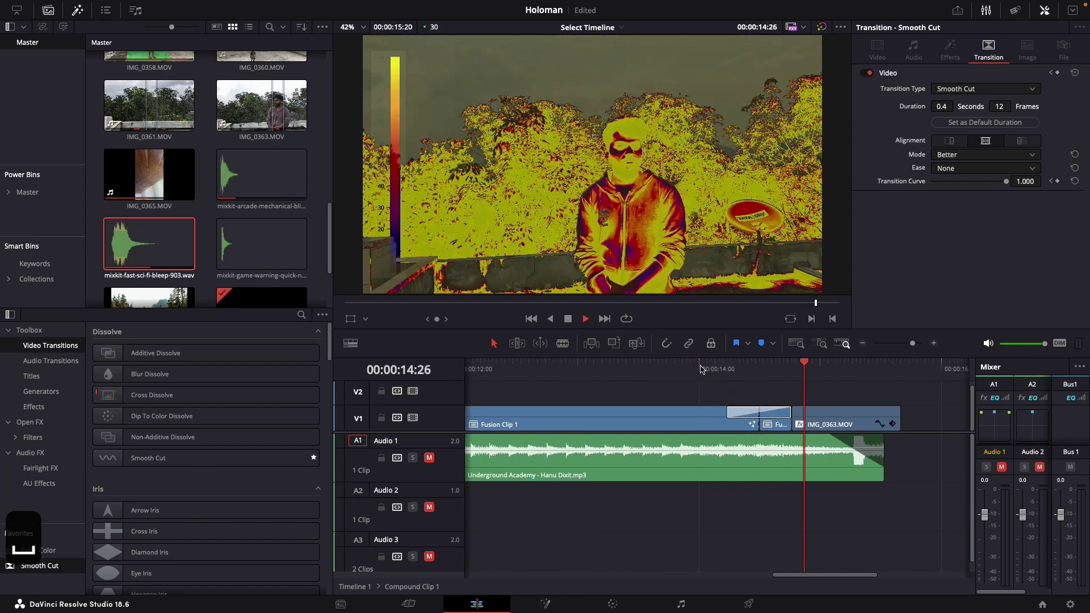
key("space")
key("space")
key("space")
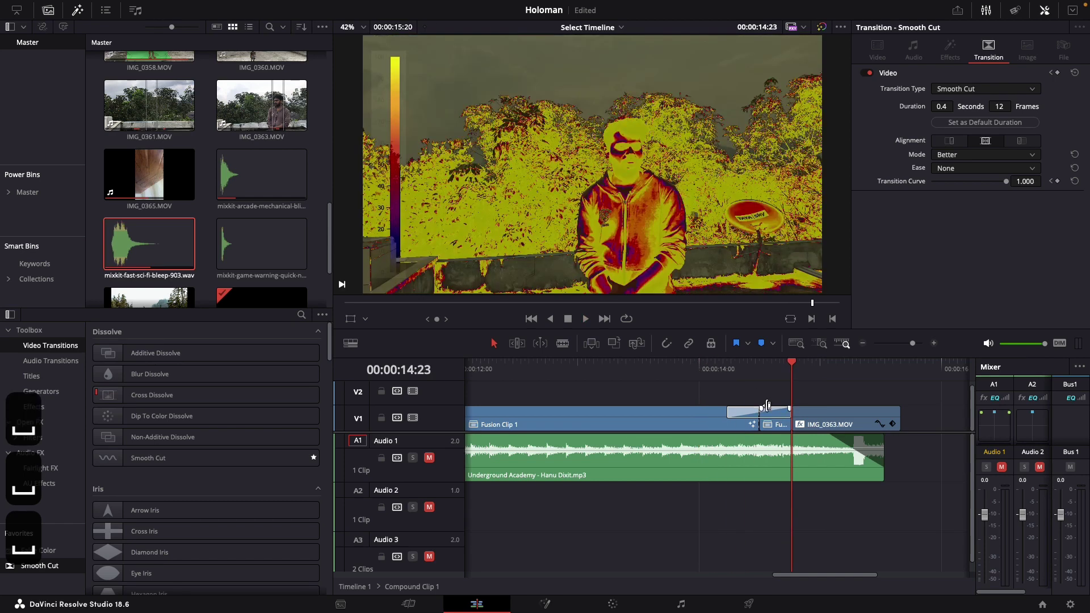
key("Left")
key("Left")
key("Left")
left_click(683, 425)
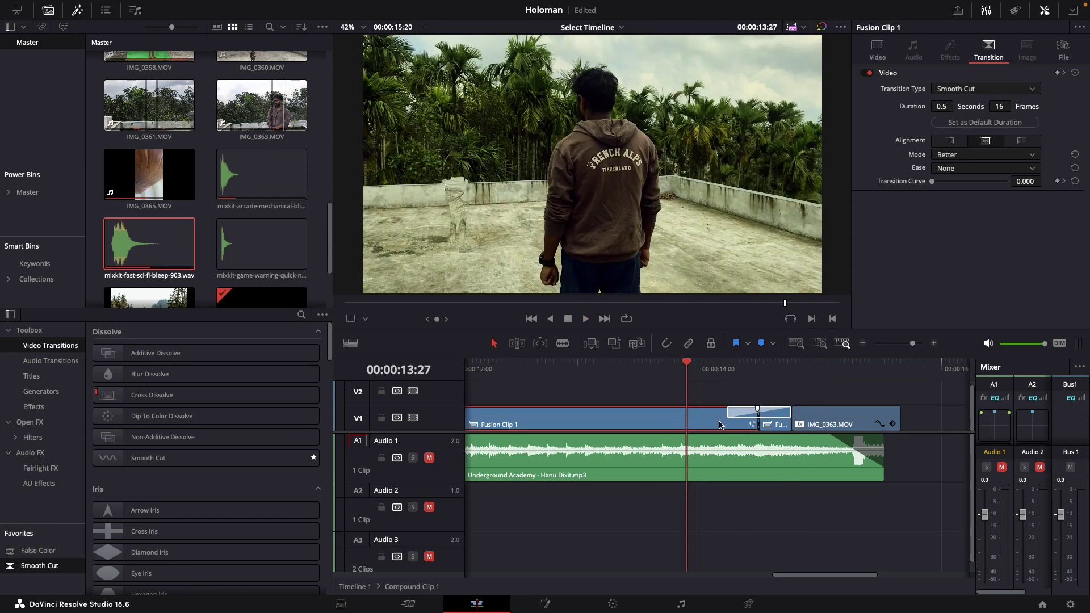
key("space")
key("space")
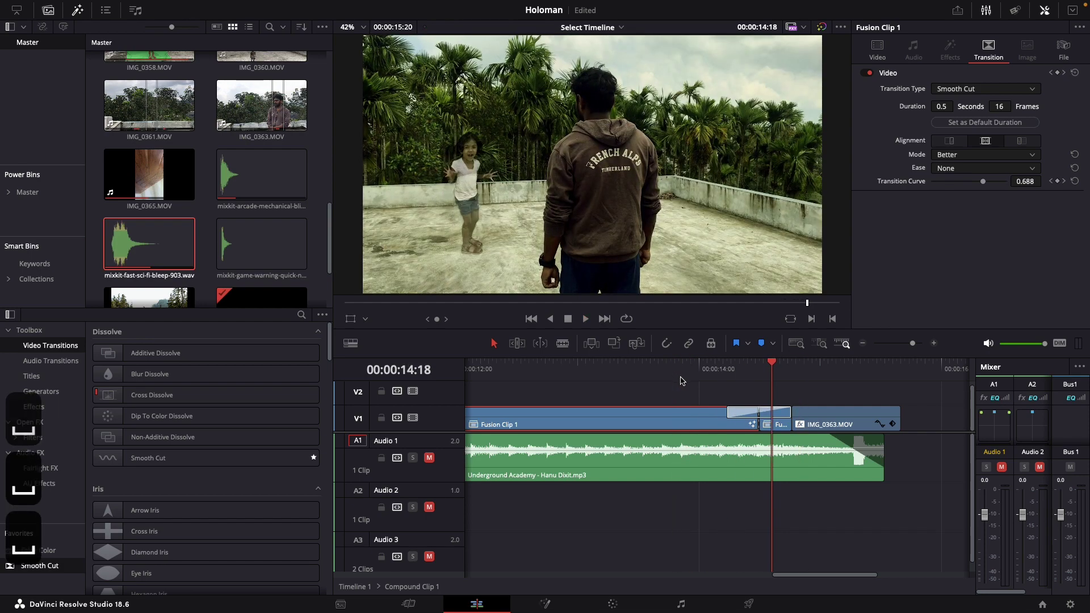
Replay the transition into IMG_0363.MOV, then select the IMG_0363.MOV clip
left_click(782, 427)
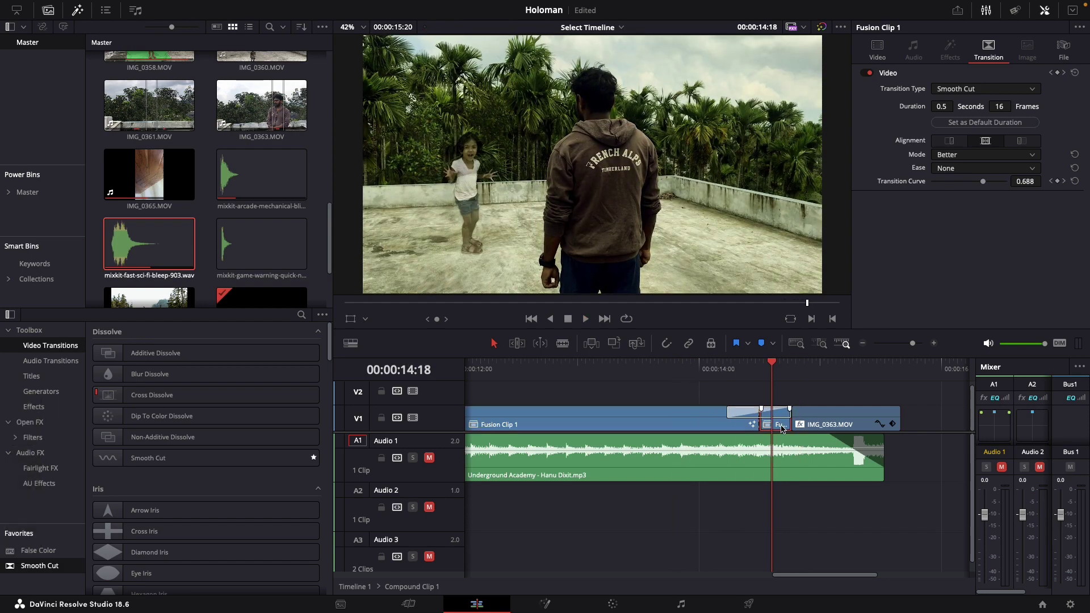
key("space")
key("space")
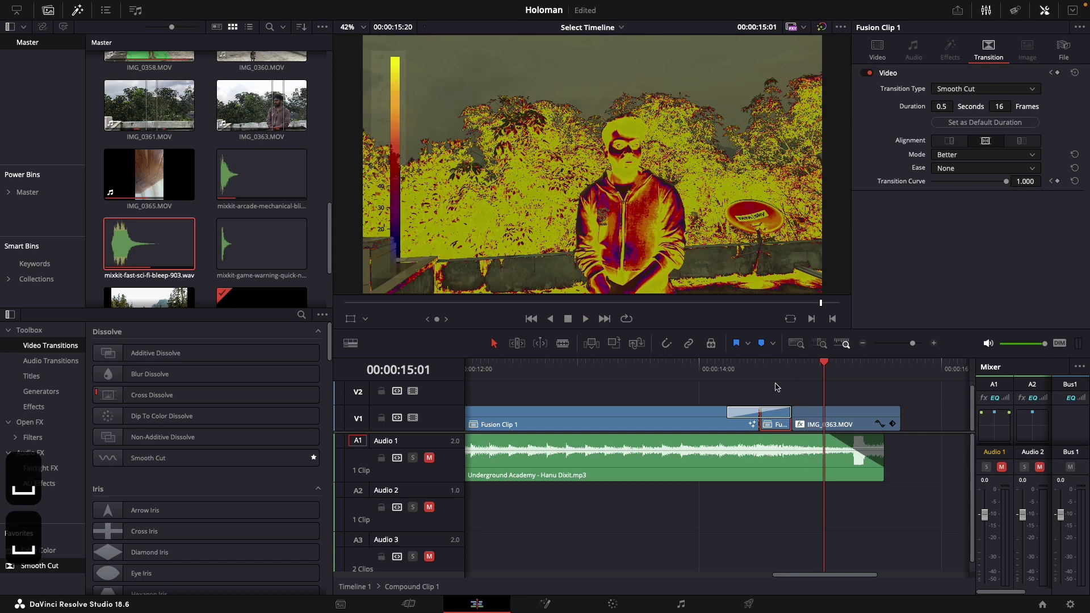
left_click(767, 385)
key("space")
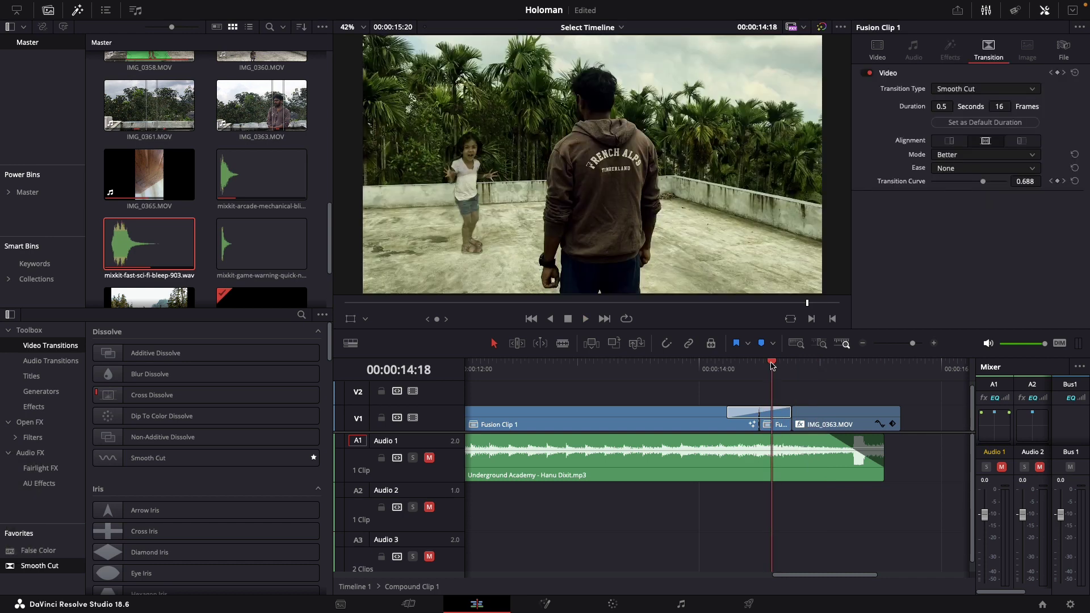
key("space")
left_click(846, 425)
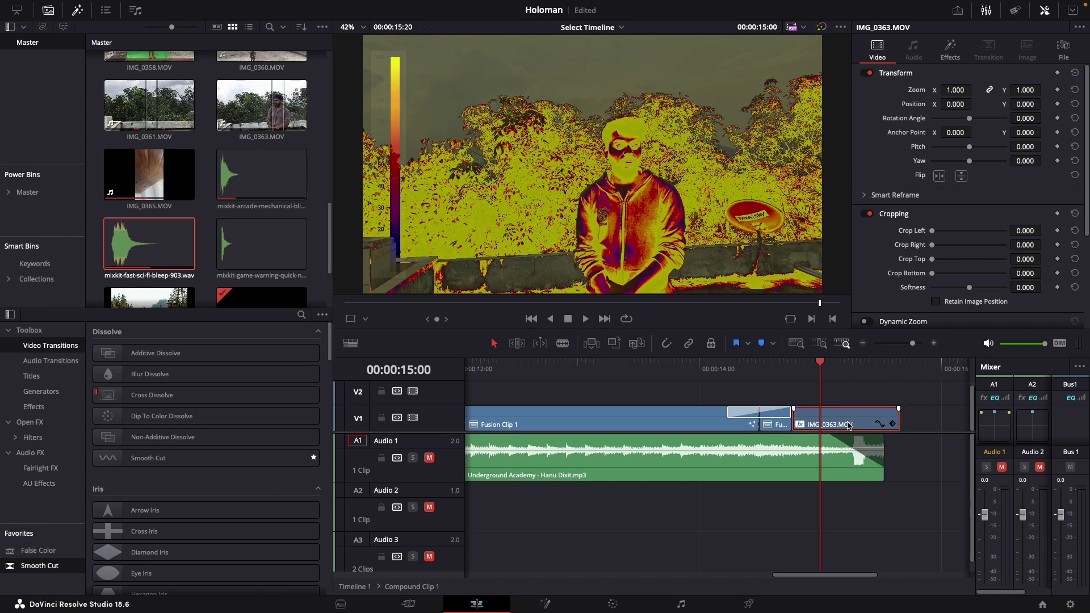
Keep False Color in Creative mode with Thermal style and raise the colour bands to 8
left_click(800, 425)
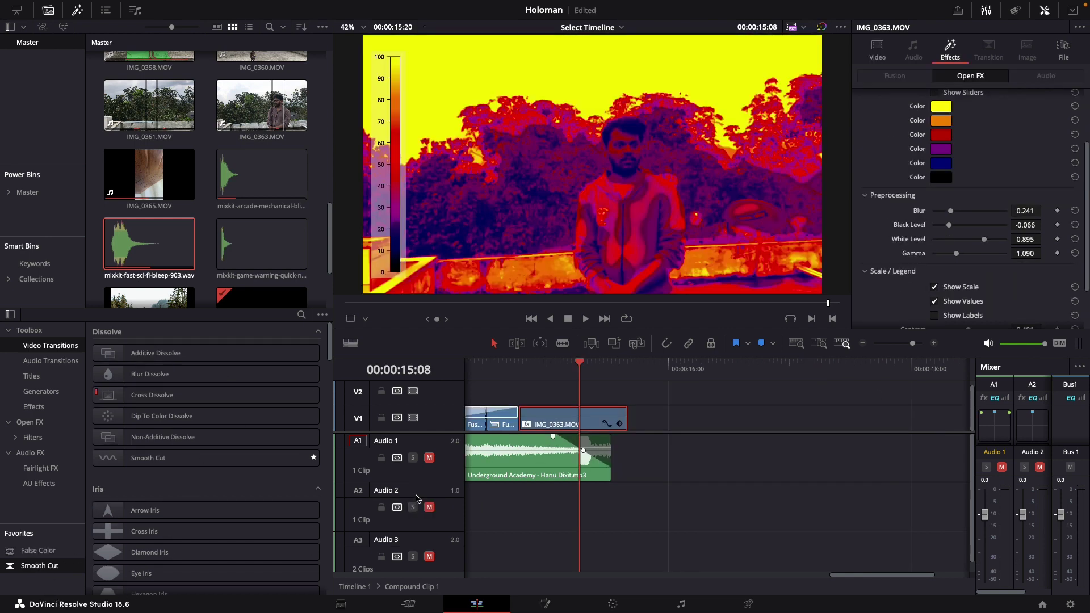
scroll(1034, 142, "up", 3)
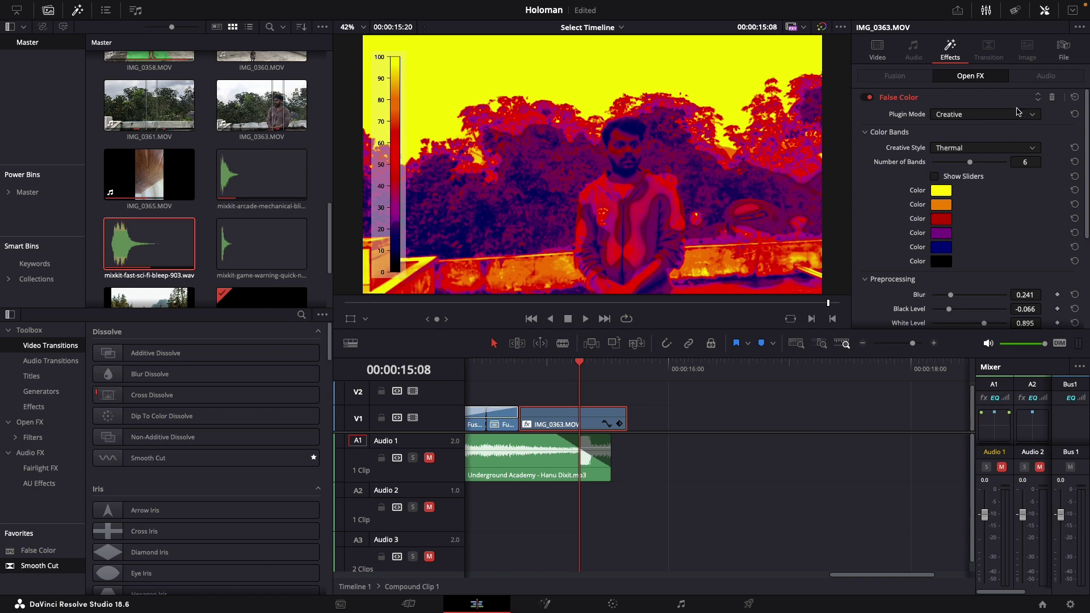
left_click(1017, 113)
left_click(994, 122)
left_click(984, 148)
left_click(977, 223)
scroll(977, 200, "down", 1)
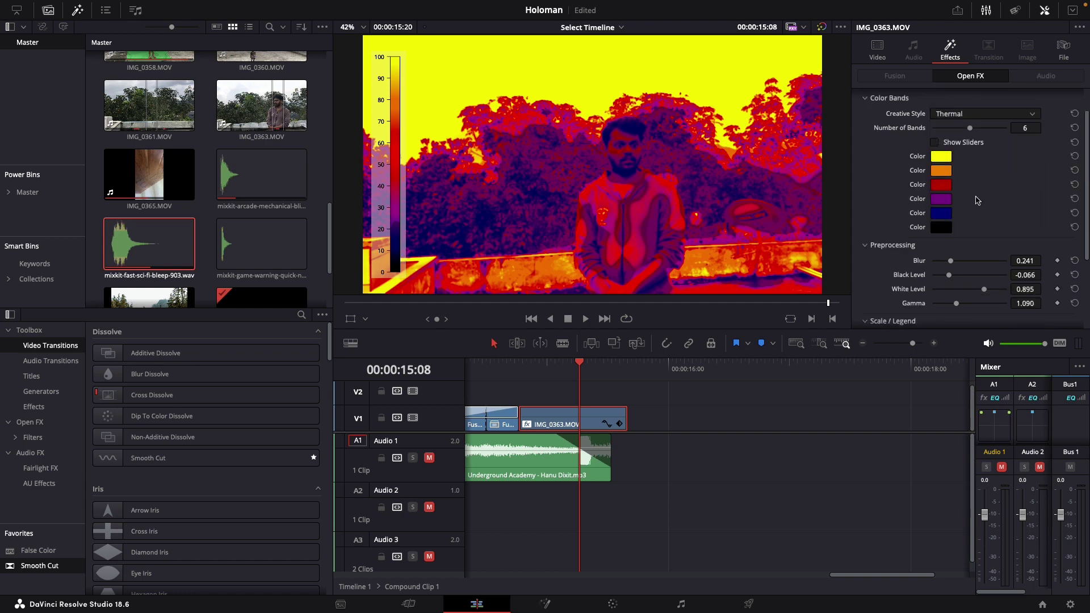
scroll(932, 165, "up", 1)
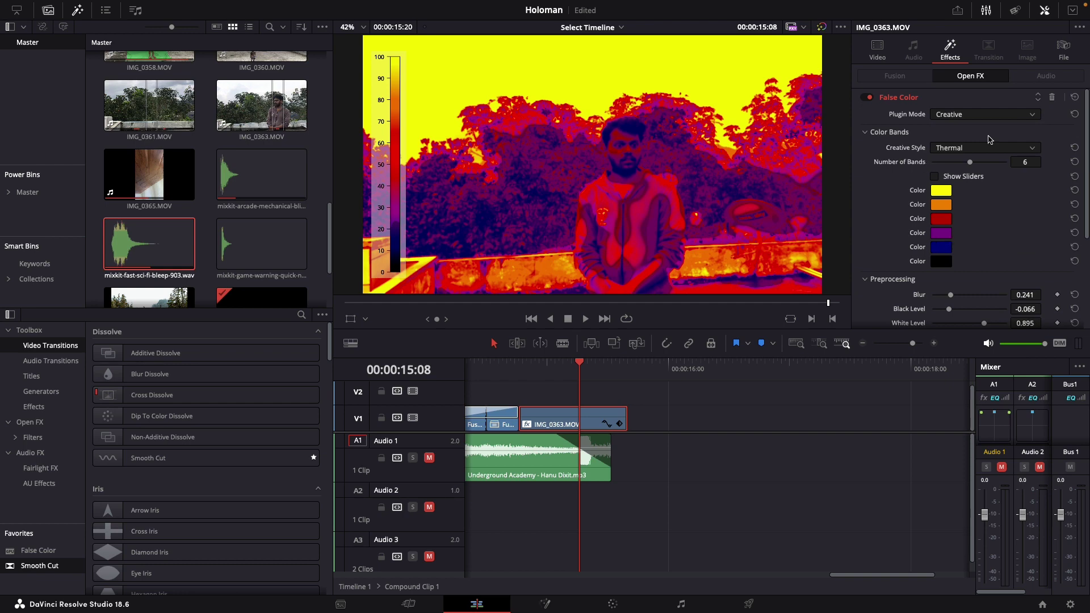
left_click_drag(972, 163, 989, 165)
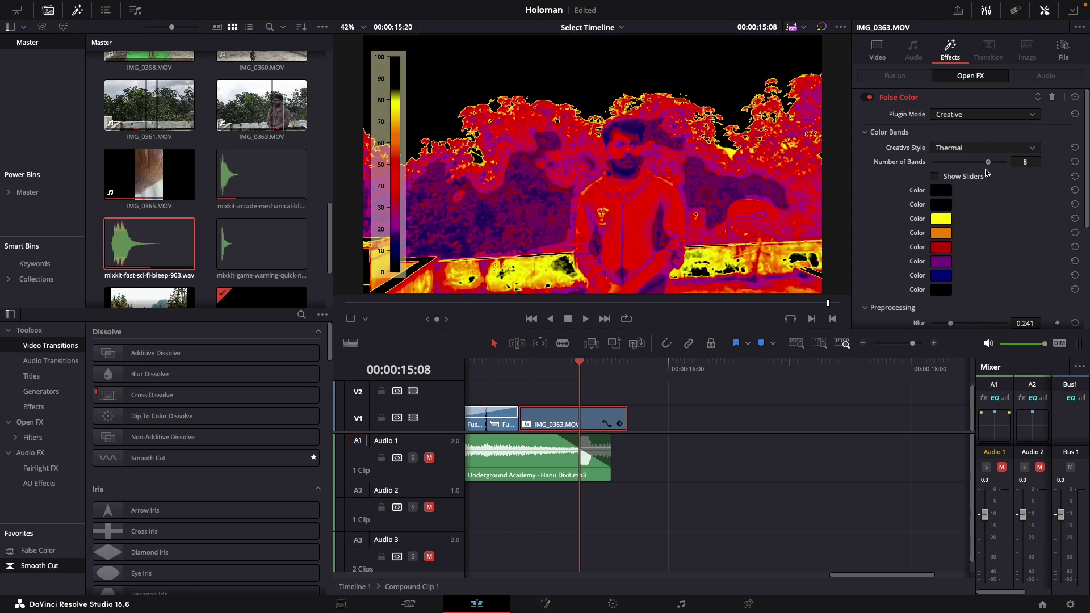
Increase the preprocessing blur and set the legend contrast to 0.613
scroll(862, 136, "down", 5)
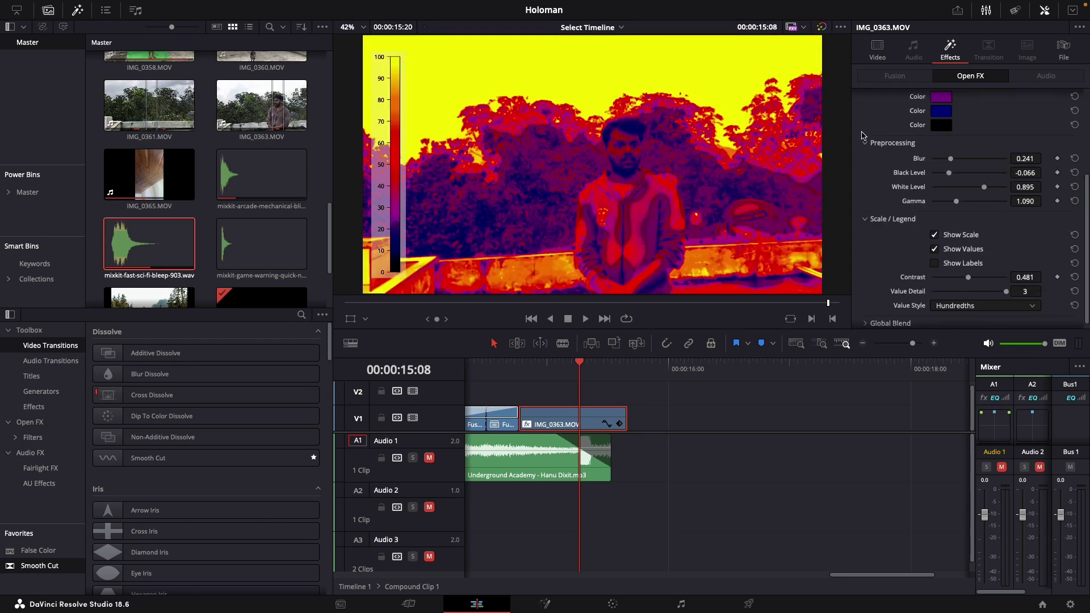
mouse_move(951, 159)
left_mouse_down()
mouse_move(952, 179)
mouse_move(974, 199)
mouse_move(952, 207)
left_mouse_up()
scroll(985, 240, "down", 1)
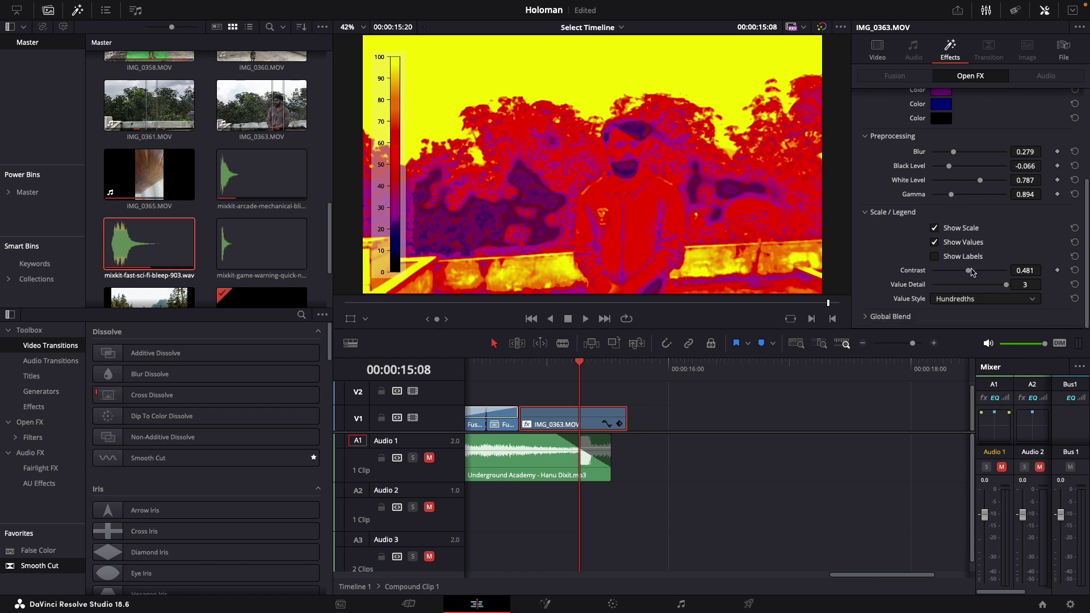
left_click_drag(970, 271, 984, 288)
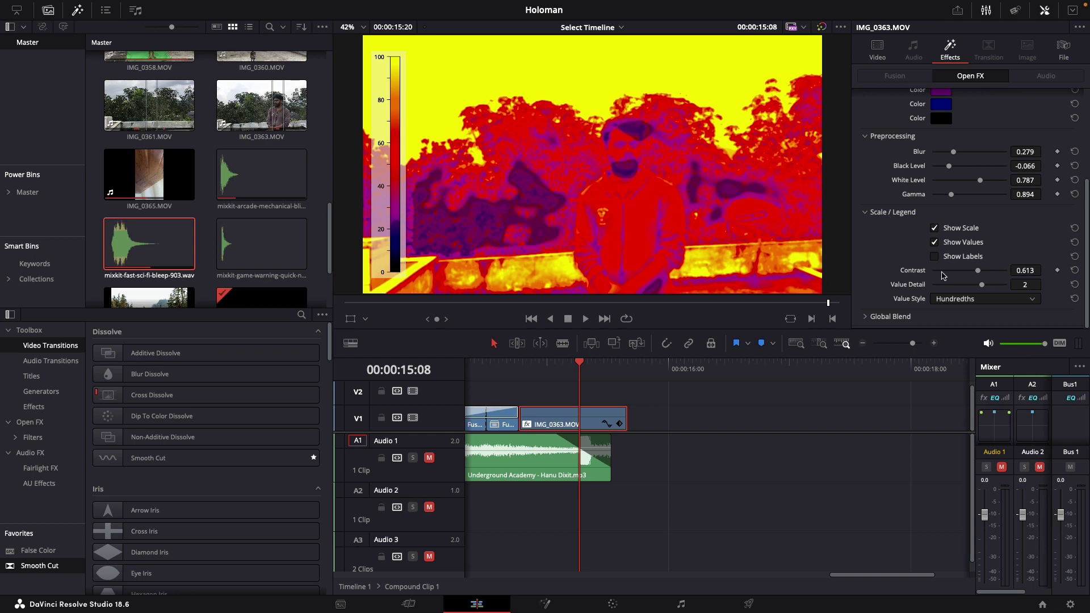
Turn off Show Values and Show Scale, then save the project
left_click(935, 242)
left_click(935, 258)
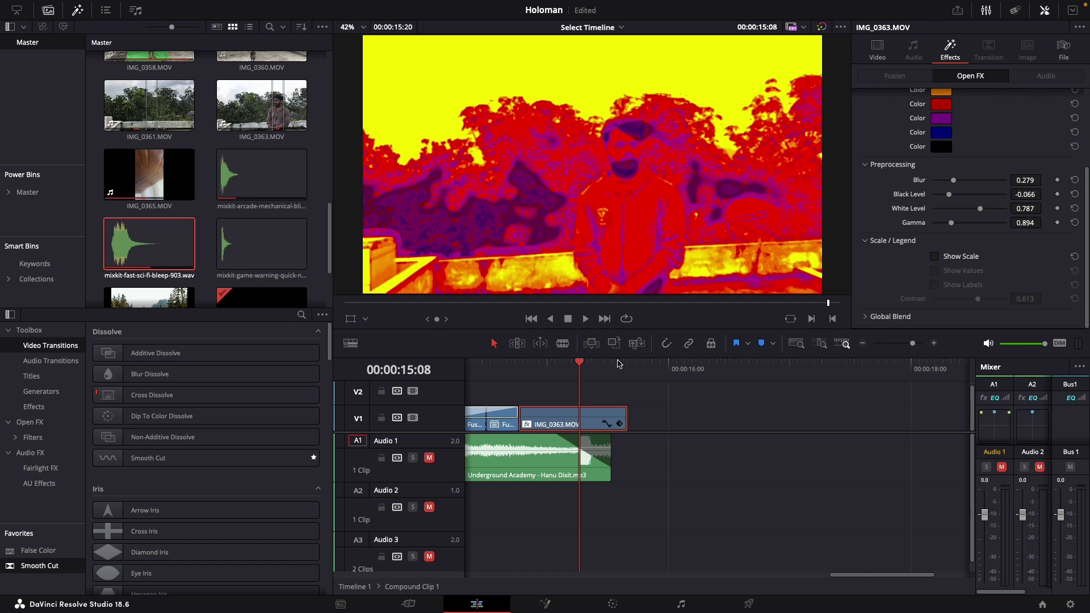
key("ctrl+s")
left_click_drag(578, 364, 790, 364)
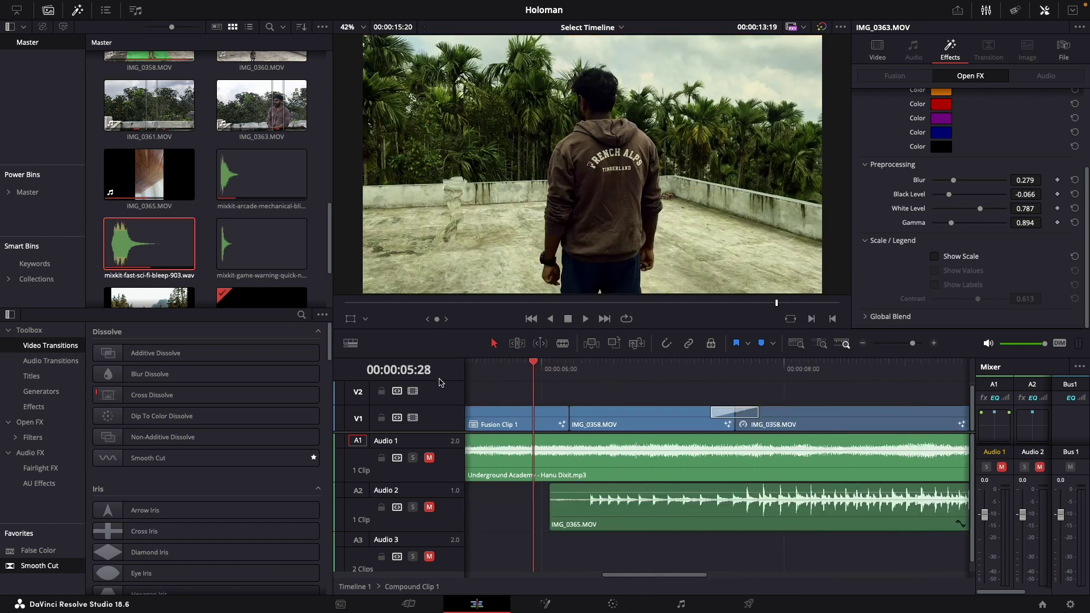